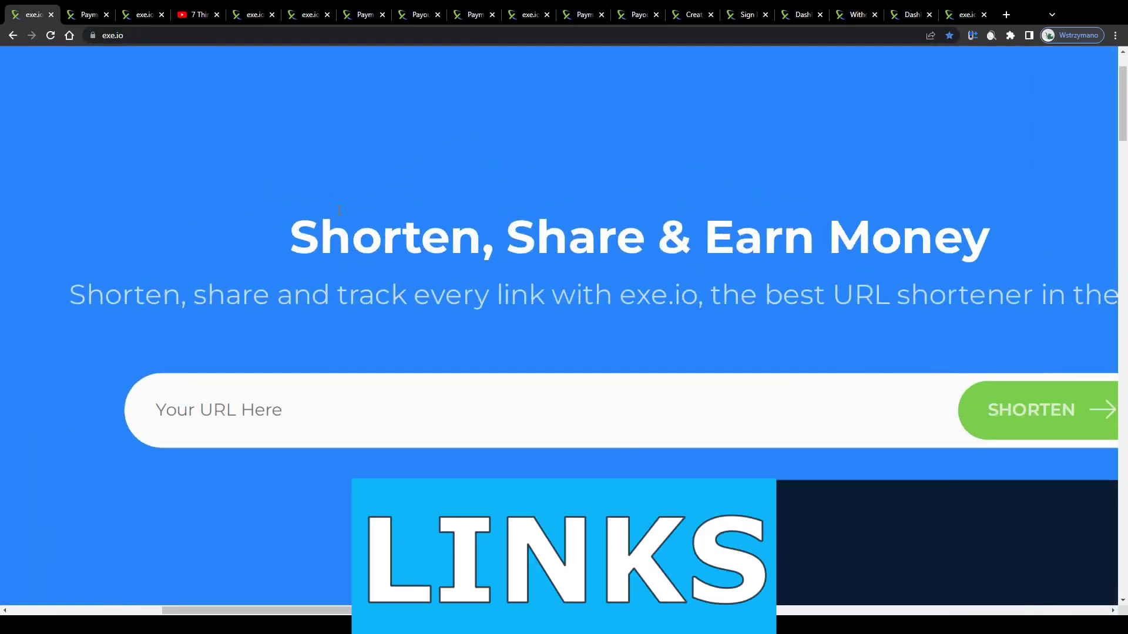
Highlight the '3 easy steps' heading on the exe.io homepage
drag(289, 211, 870, 213)
scroll(378, 213, down, 5)
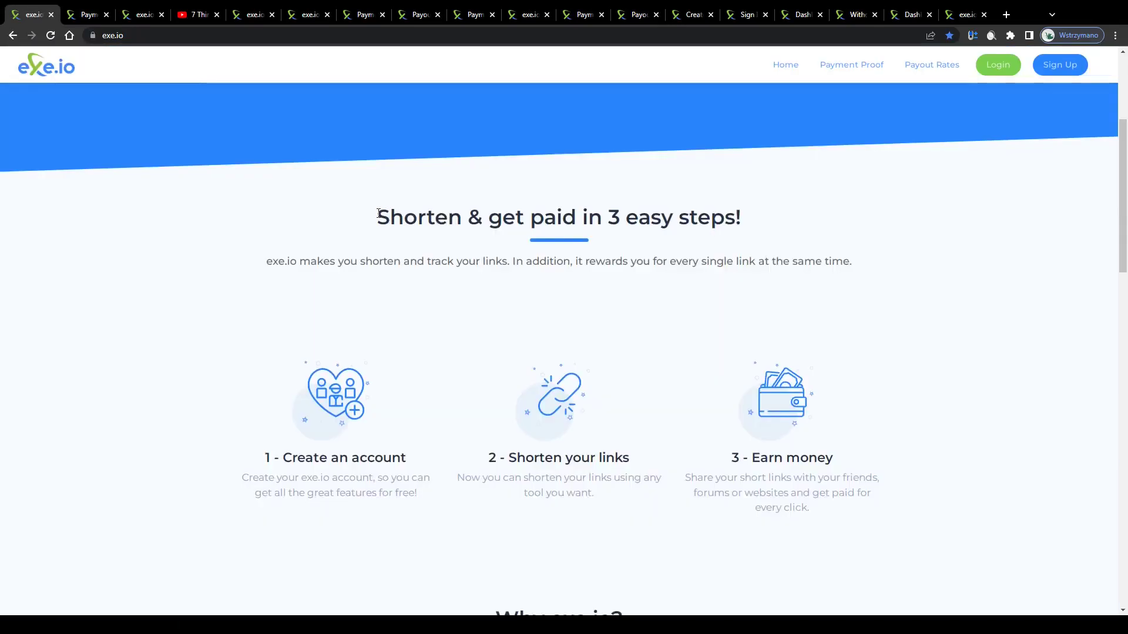
drag(378, 213, 391, 222)
scroll(364, 216, down, 5)
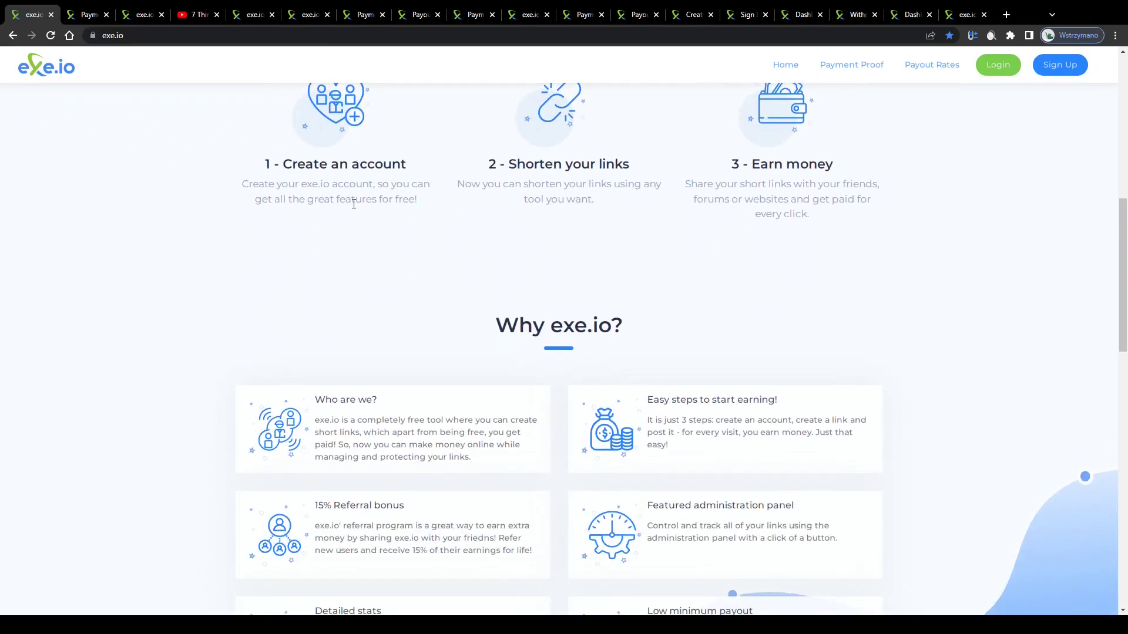
On the Payment Proof page, highlight the $14.2055 and $55.6668 payout amounts
key(ctrl+Tab)
scroll(717, 382, up, 2)
scroll(710, 382, up, 5)
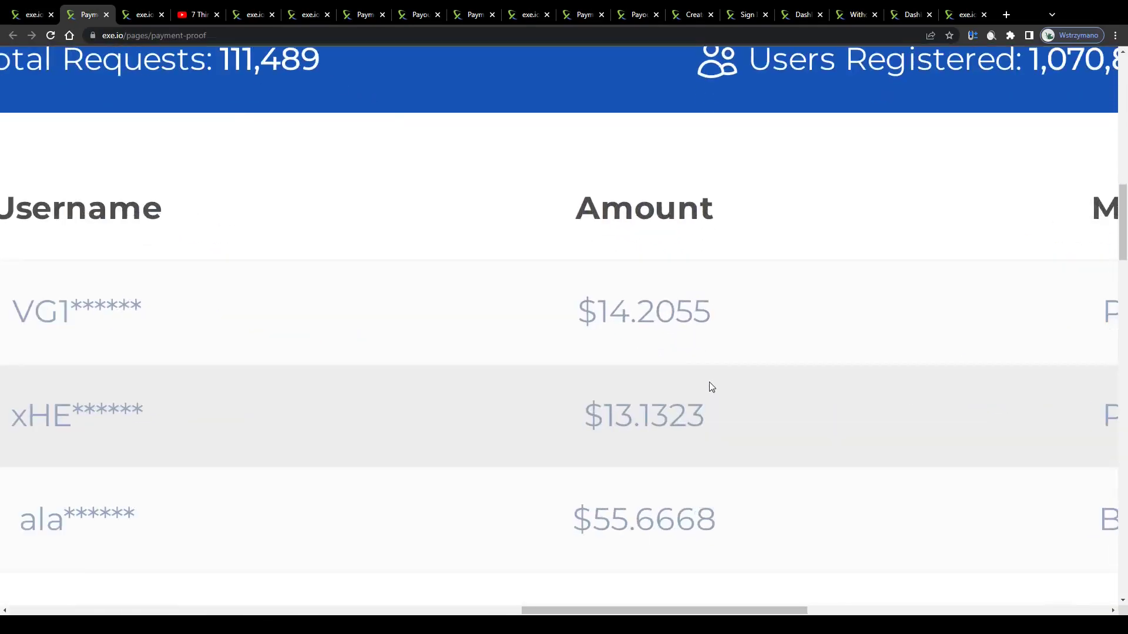
scroll(699, 378, up, 1)
drag(531, 295, 721, 303)
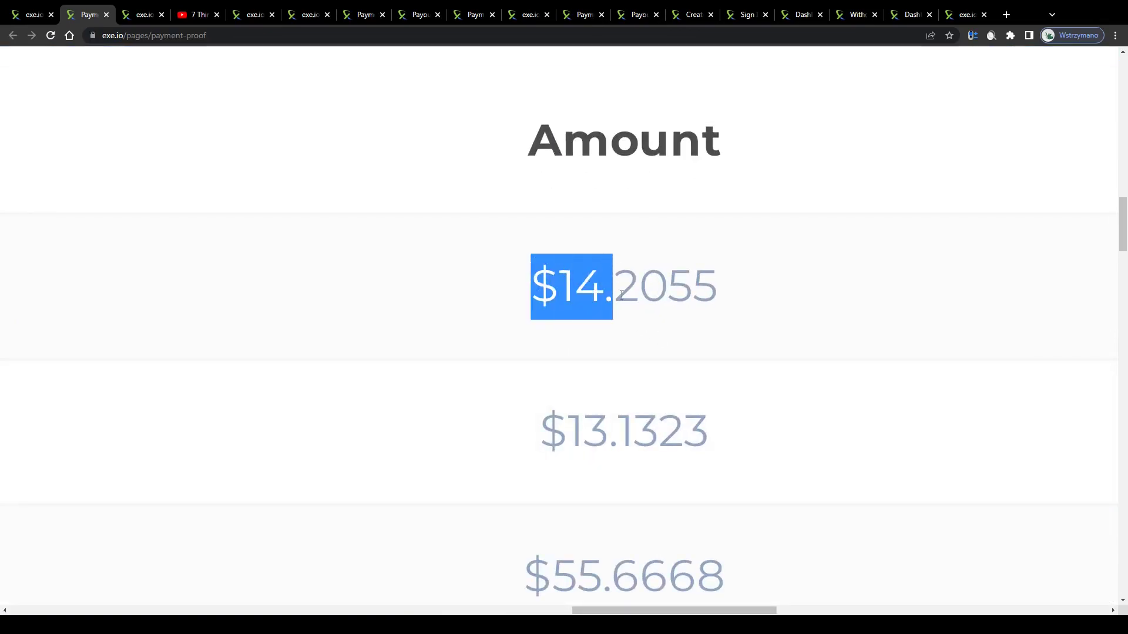
drag(541, 427, 726, 431)
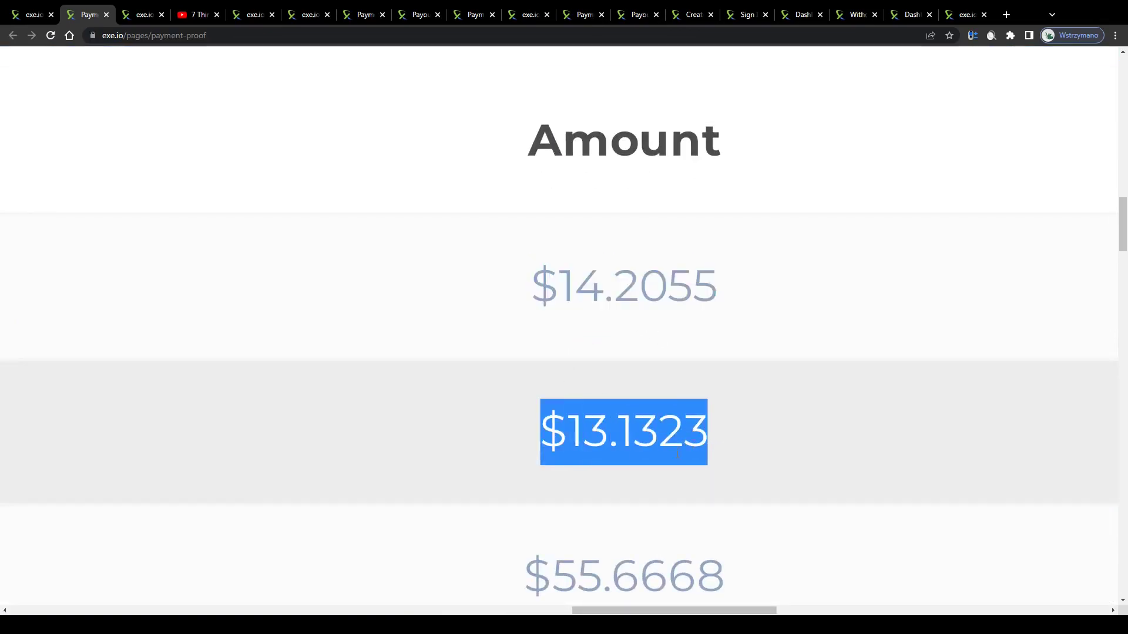
scroll(576, 516, down, 1)
drag(524, 516, 734, 515)
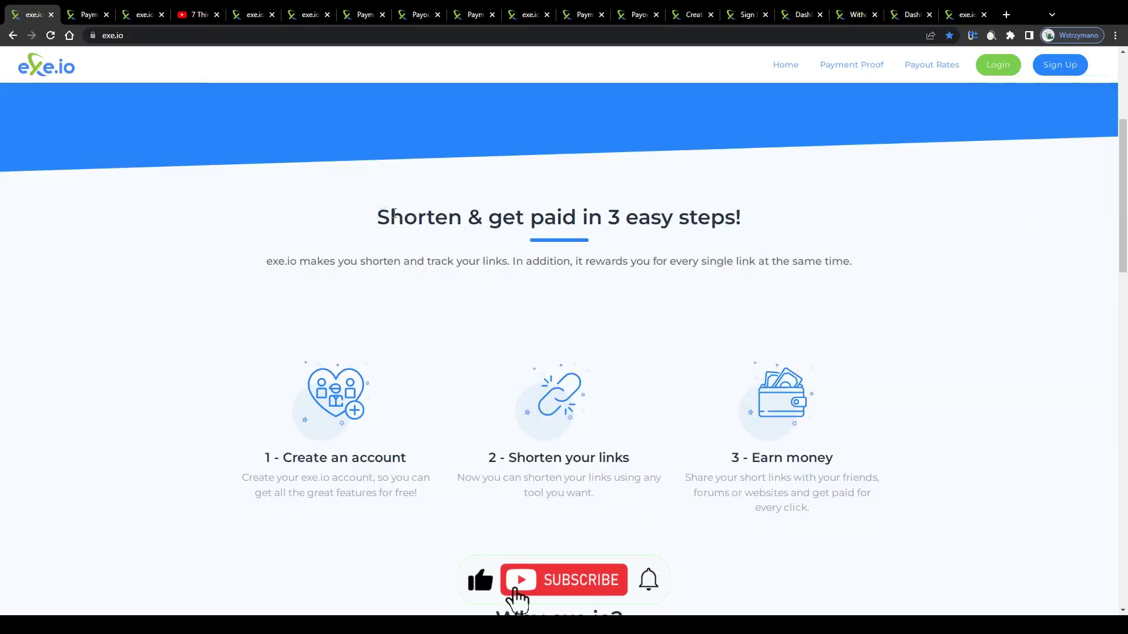
Highlight the 'Shorten & get paid' heading and scroll down the exe.io homepage
mouse_move(377, 217)
mouse_down()
mouse_move(510, 219)
mouse_move(383, 222)
mouse_up()
scroll(368, 219, down, 1)
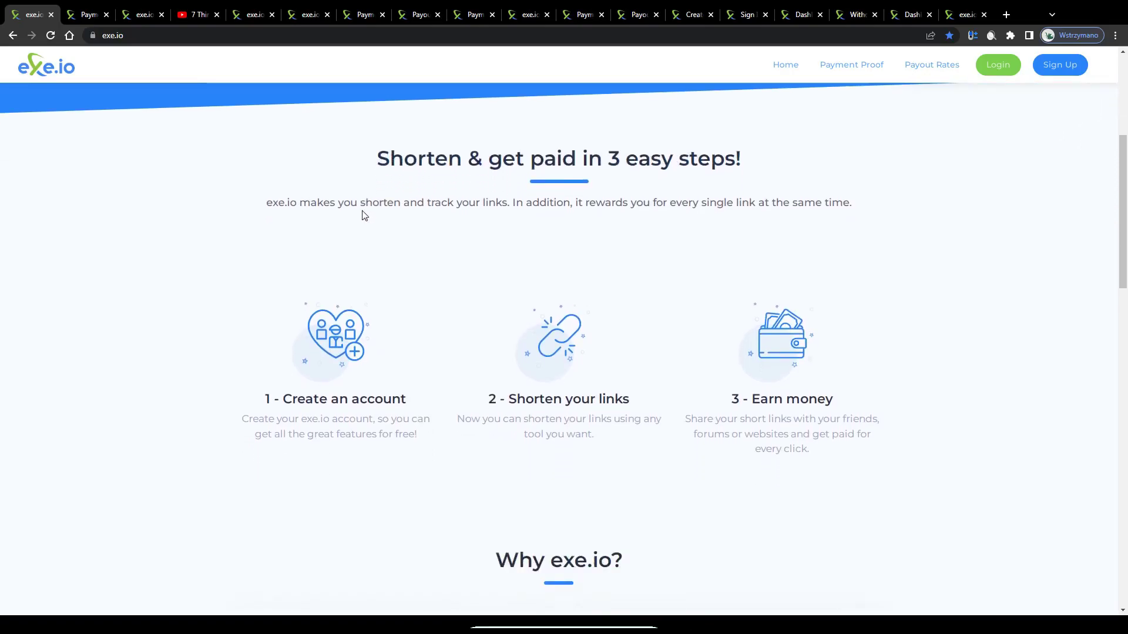
scroll(368, 219, down, 2)
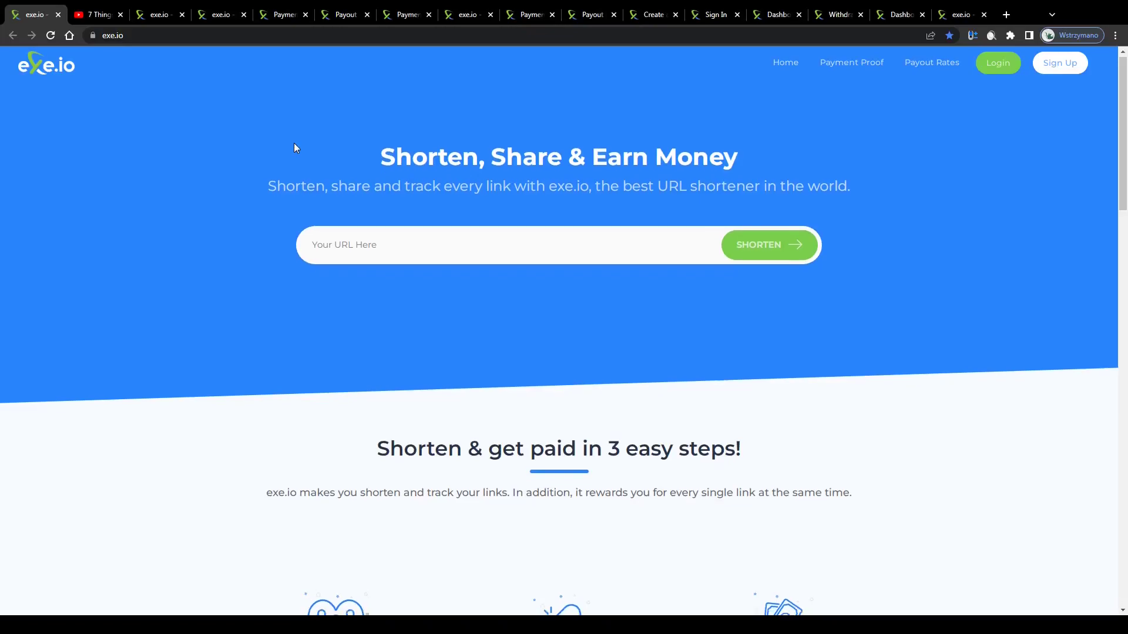
scroll(293, 143, down, 3)
scroll(294, 142, down, 3)
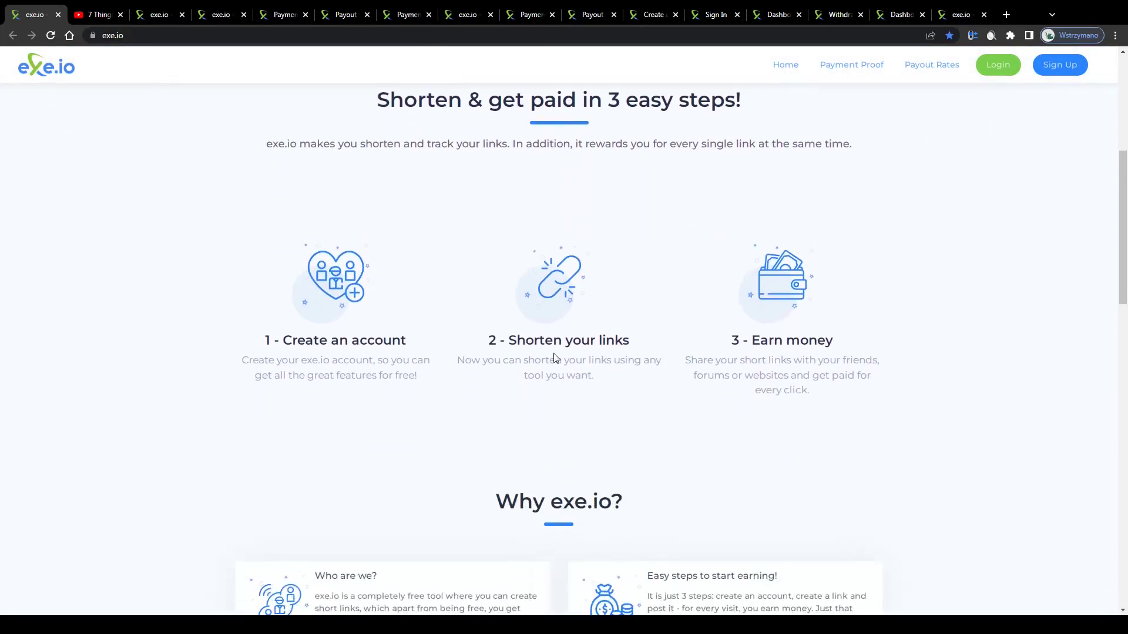
scroll(589, 364, up, 1)
scroll(527, 403, down, 2)
scroll(542, 334, down, 3)
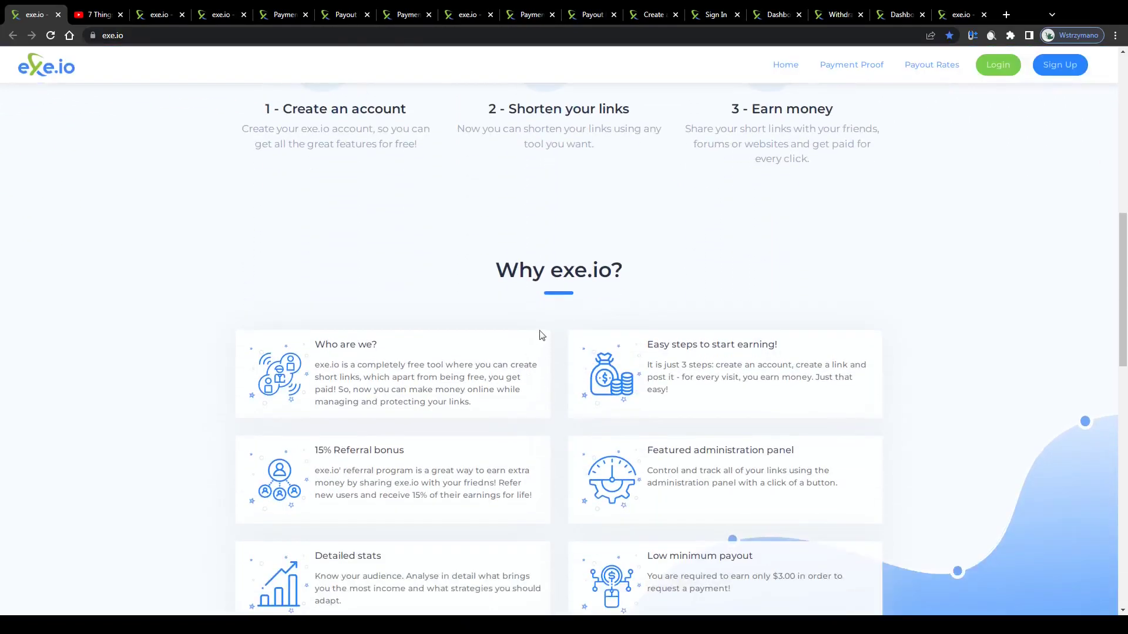
Read the 'Why exe.io?' and 'Easy steps to start earning!' sections, highlighting 'just 3 steps'
mouse_move(497, 269)
mouse_down()
mouse_move(642, 270)
mouse_move(473, 269)
mouse_up()
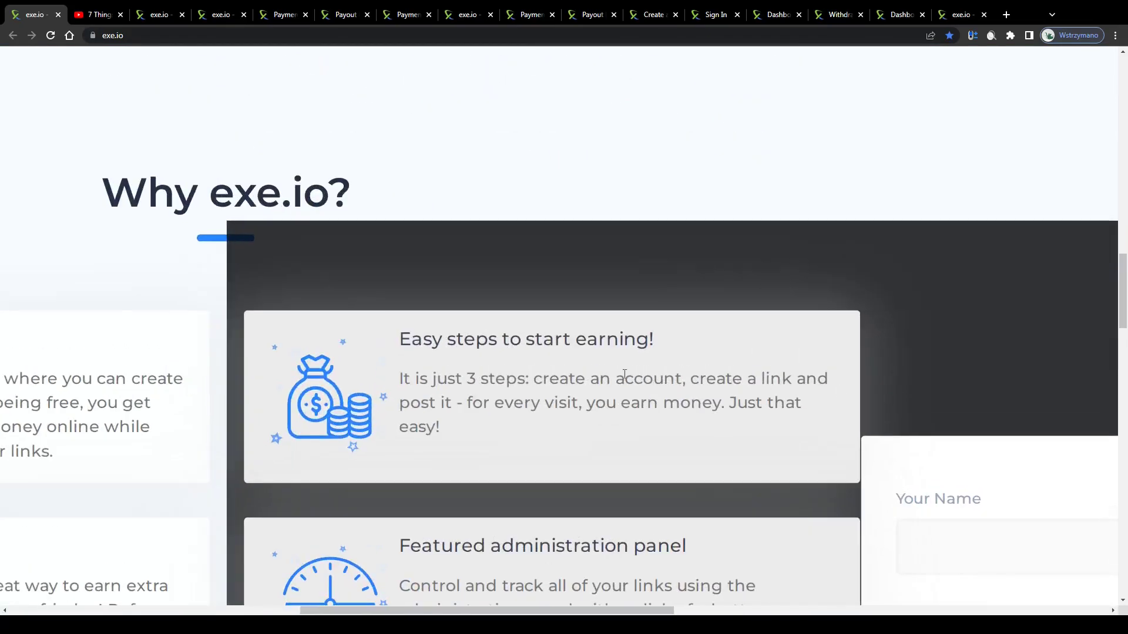
drag(405, 342, 674, 350)
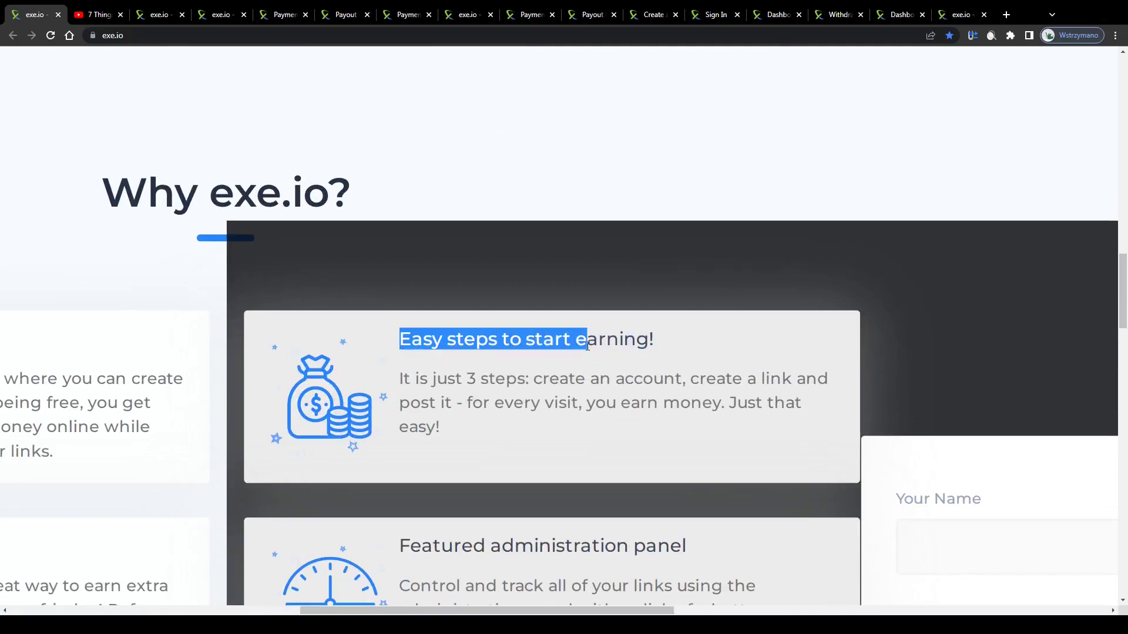
drag(588, 347, 592, 374)
drag(693, 380, 431, 402)
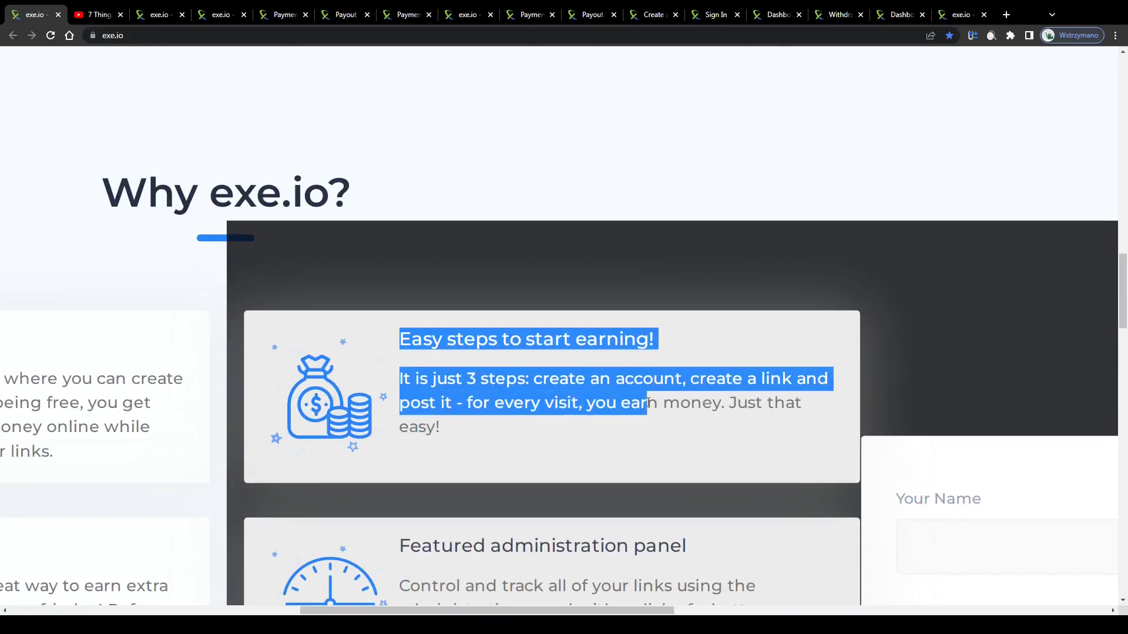
click(396, 357)
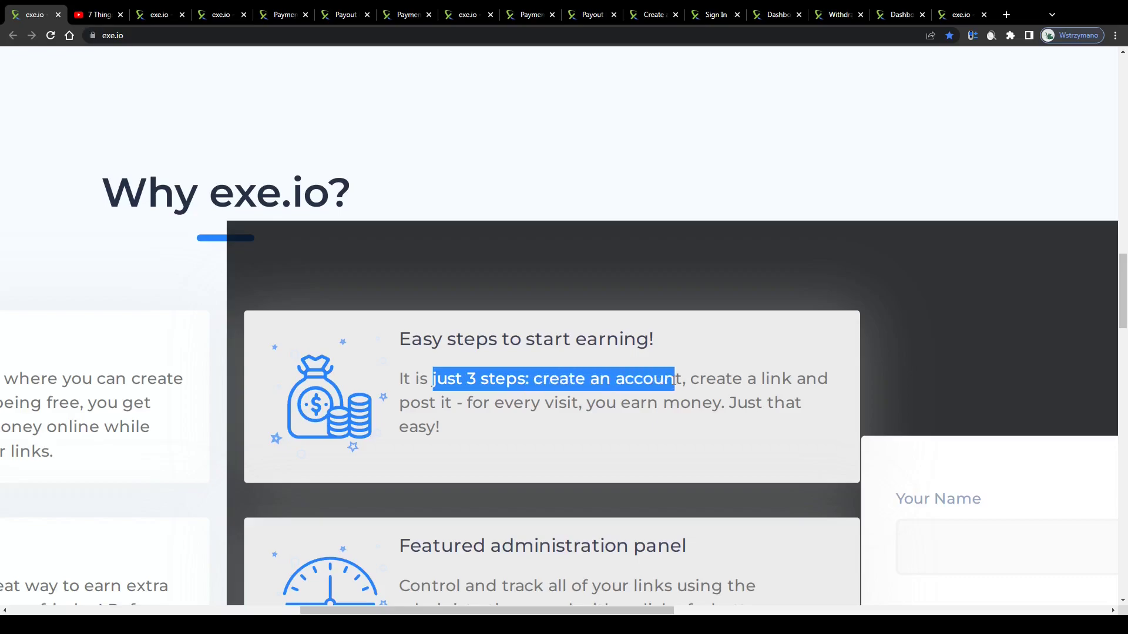
drag(676, 379, 567, 379)
Pause the '7 Things I Wish I Knew At 20' YouTube video and show its share link
scroll(529, 379, down, 1)
scroll(517, 379, down, 3)
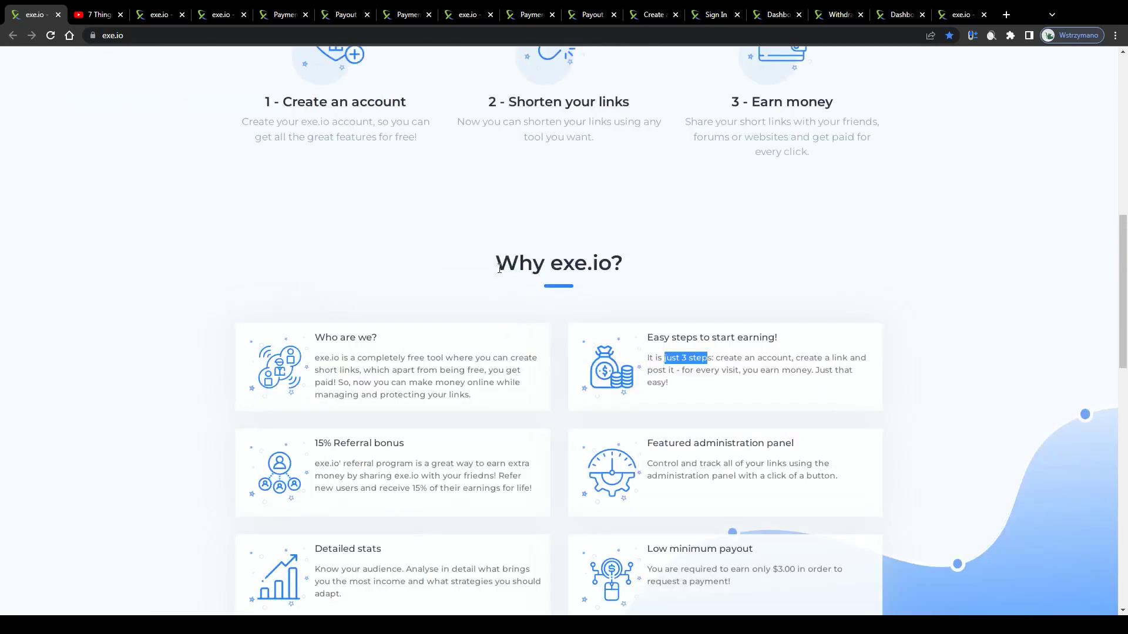
scroll(499, 281, up, 3)
scroll(501, 305, up, 2)
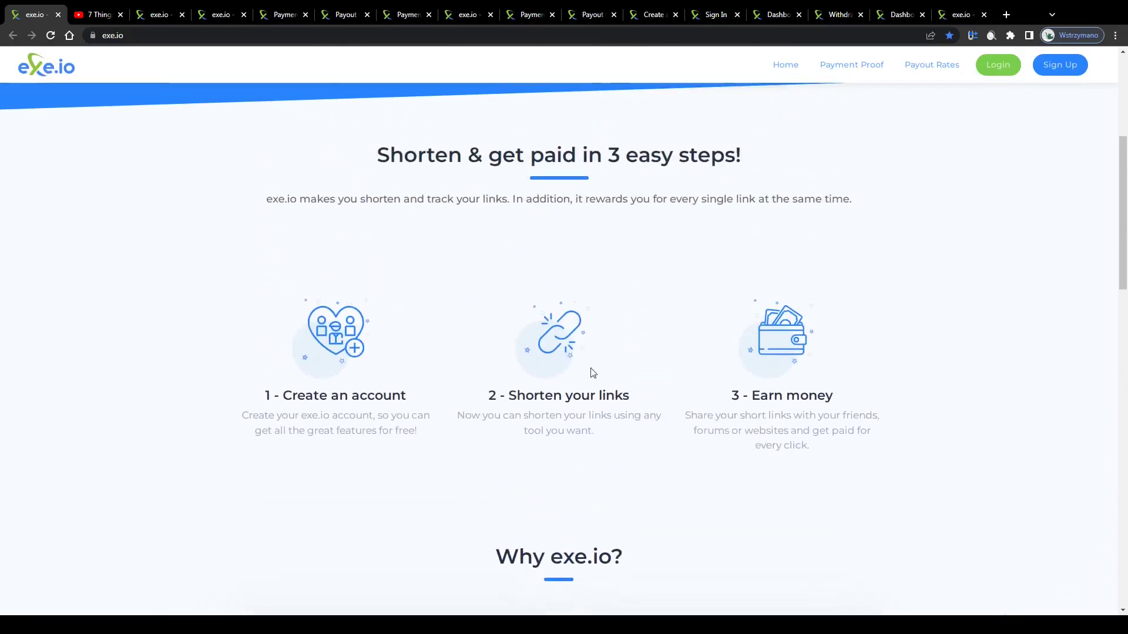
scroll(529, 353, up, 1)
scroll(353, 293, up, 1)
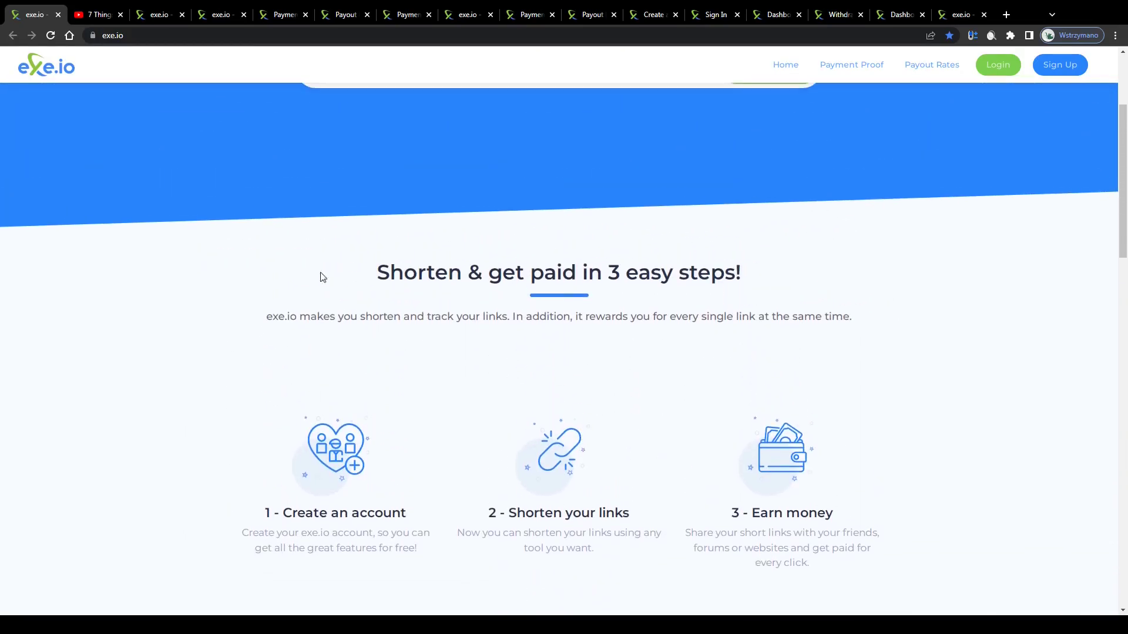
key(ctrl+Tab)
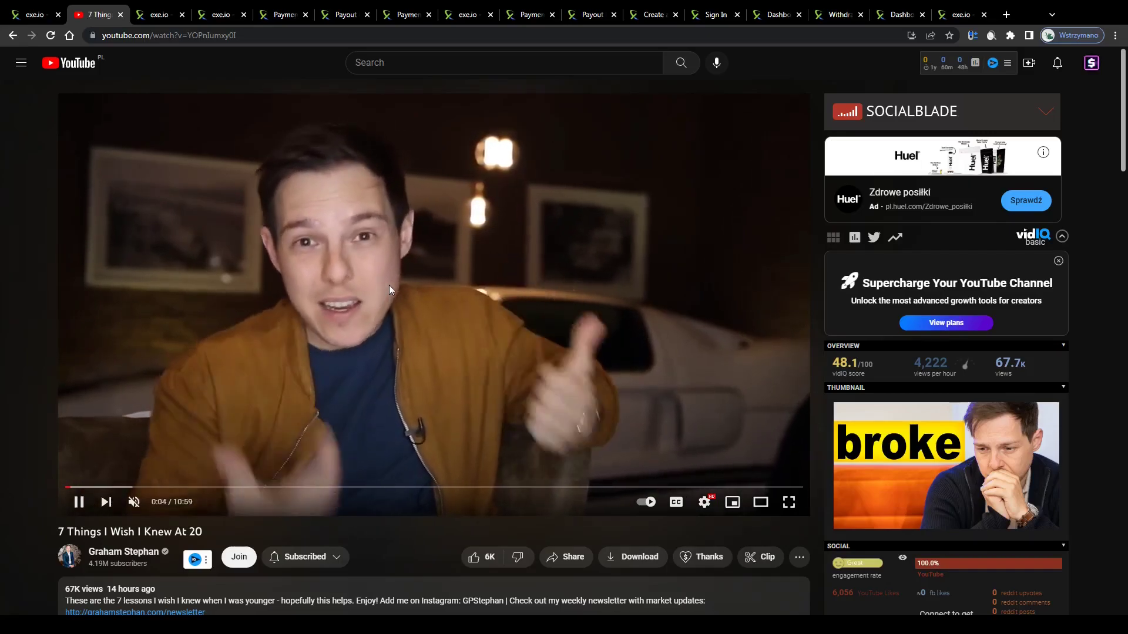
click(389, 284)
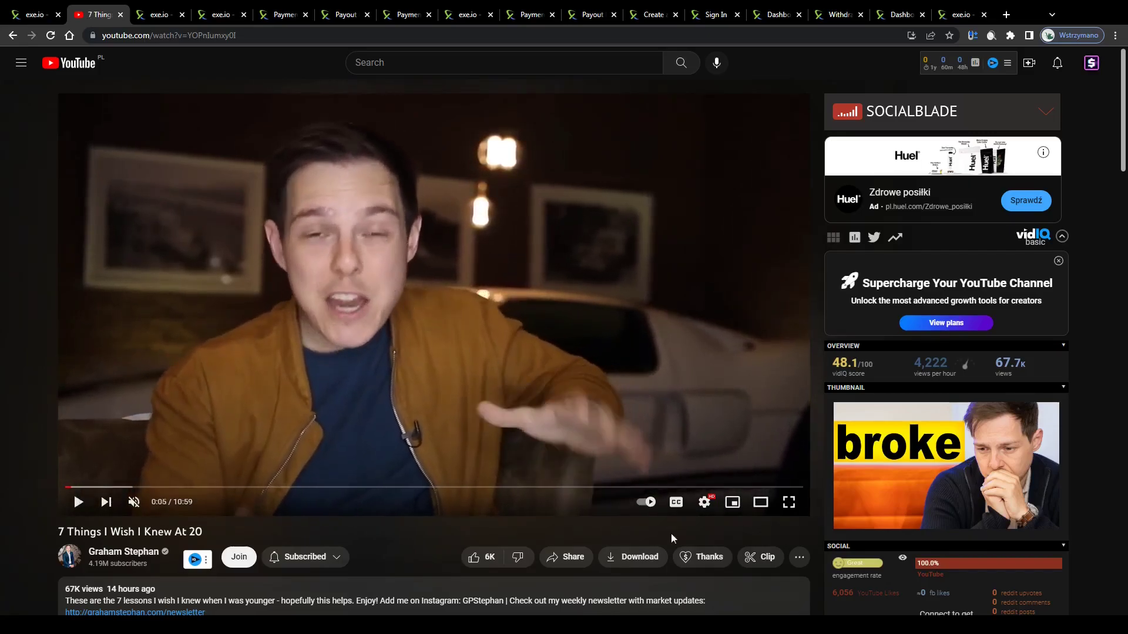
click(576, 558)
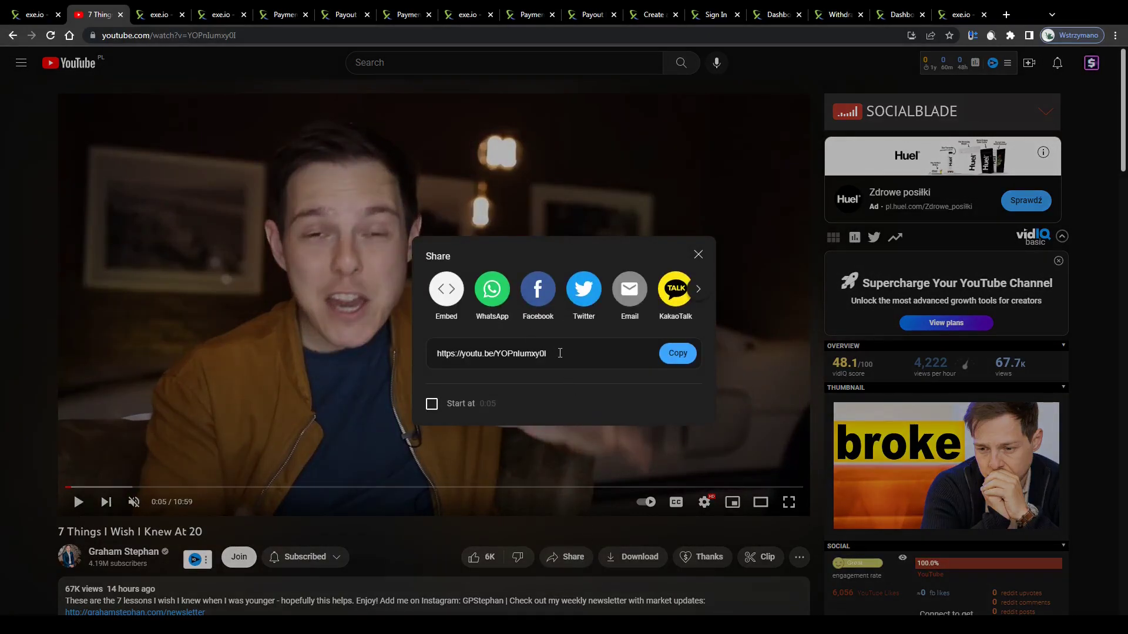
Submit the pasted youtu.be link to exe.io's SHORTEN box
key(ctrl+shift+Tab)
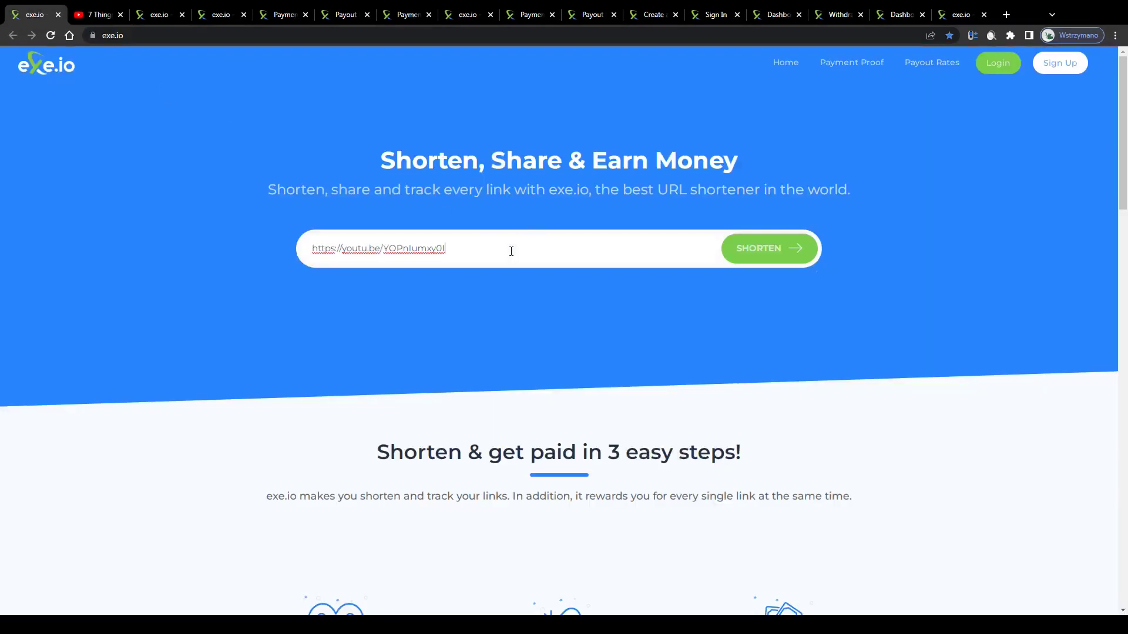
click(785, 253)
scroll(781, 246, up, 5)
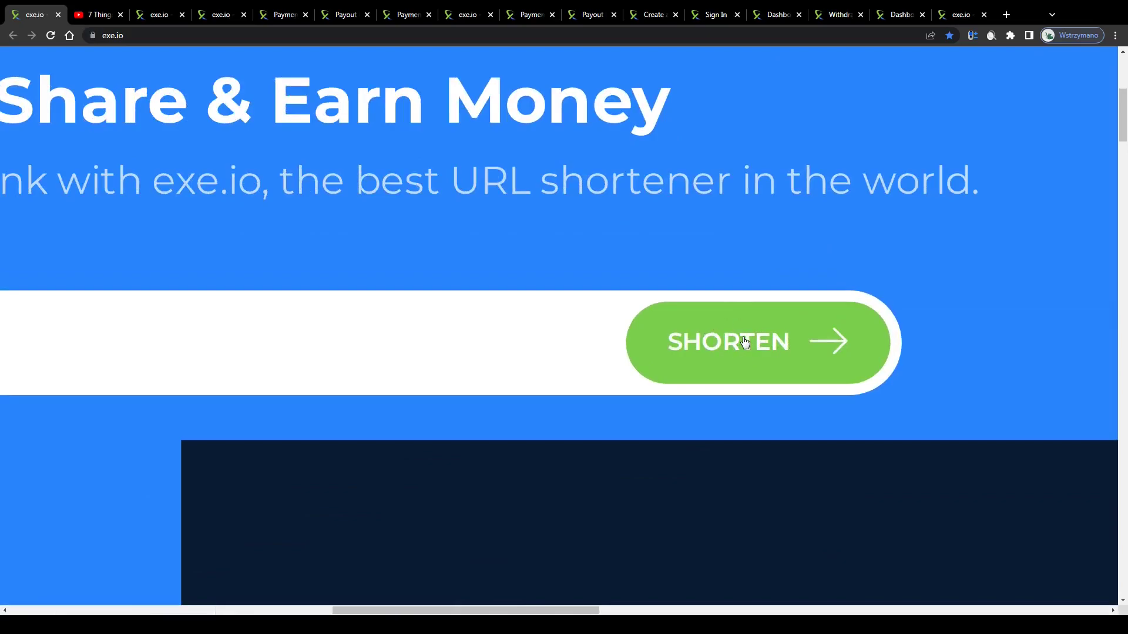
Read the 'Shorten your links' and 'Who are we?' text on logged-in exe.io, then resume the video
key(ctrl+Tab)
key(ctrl+Tab)
scroll(390, 197, down, 1)
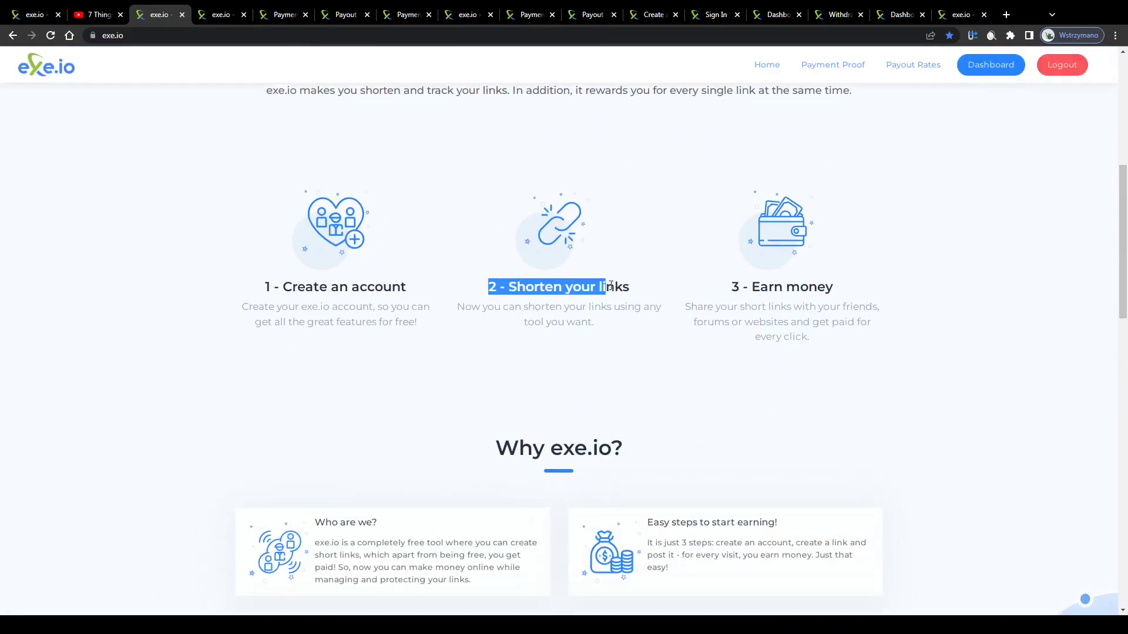
mouse_move(582, 287)
mouse_down()
mouse_move(598, 318)
mouse_move(500, 295)
mouse_up()
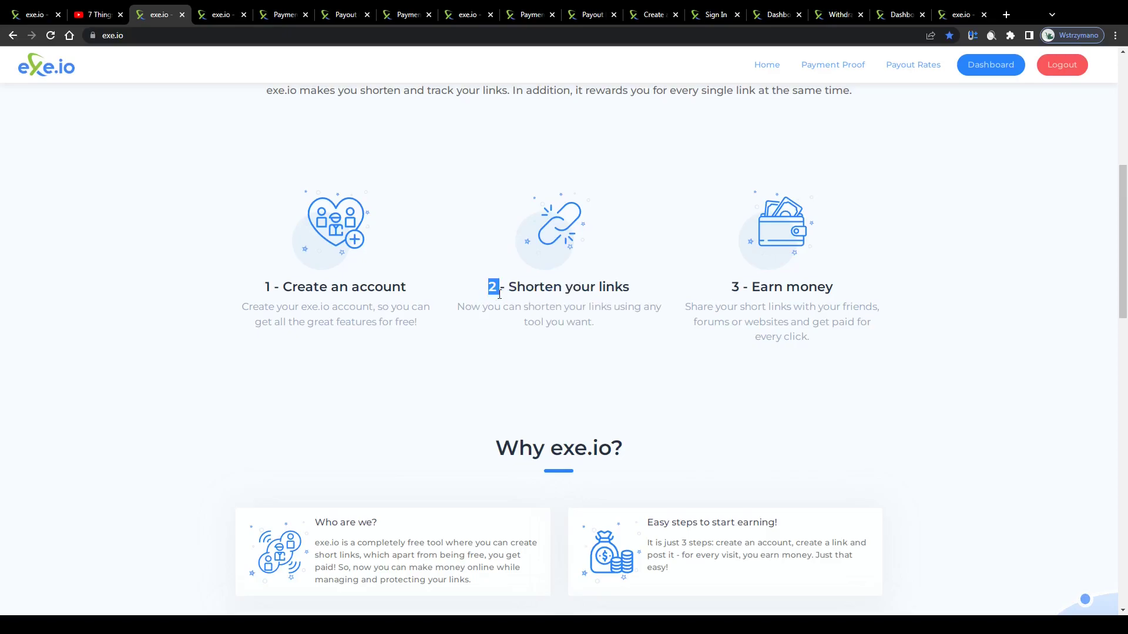
scroll(526, 292, down, 6)
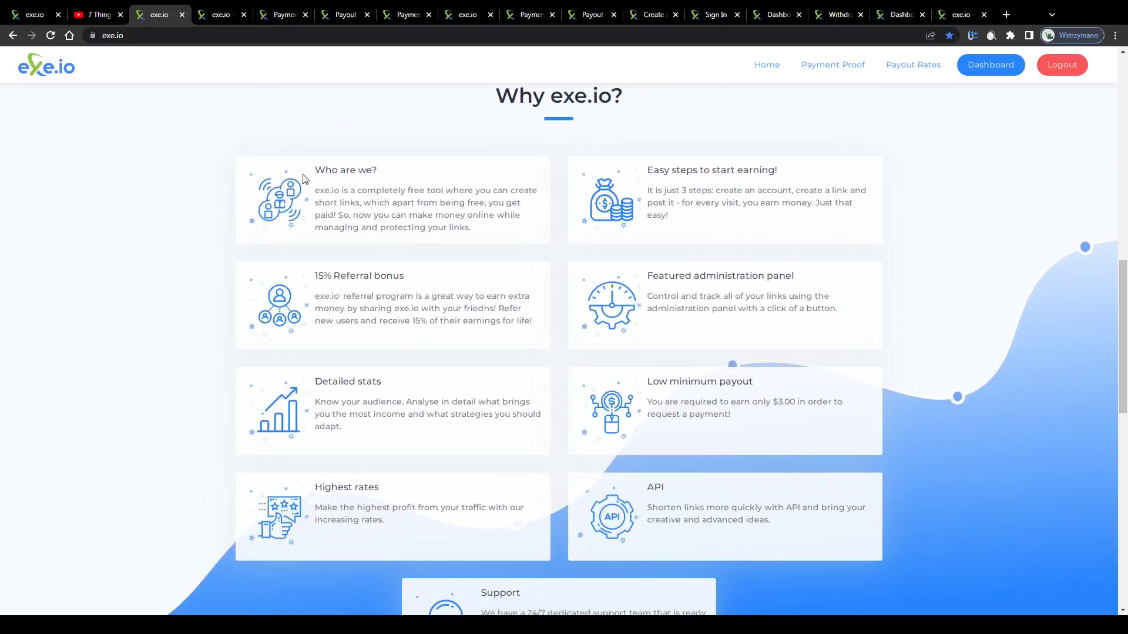
scroll(305, 184, up, 5)
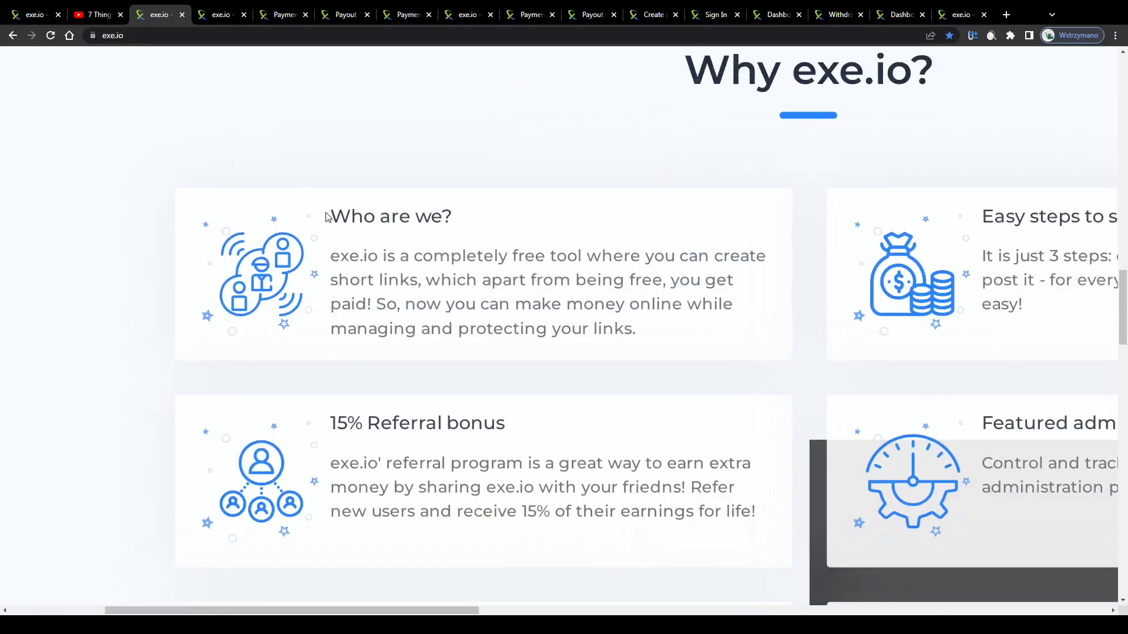
drag(335, 261, 609, 277)
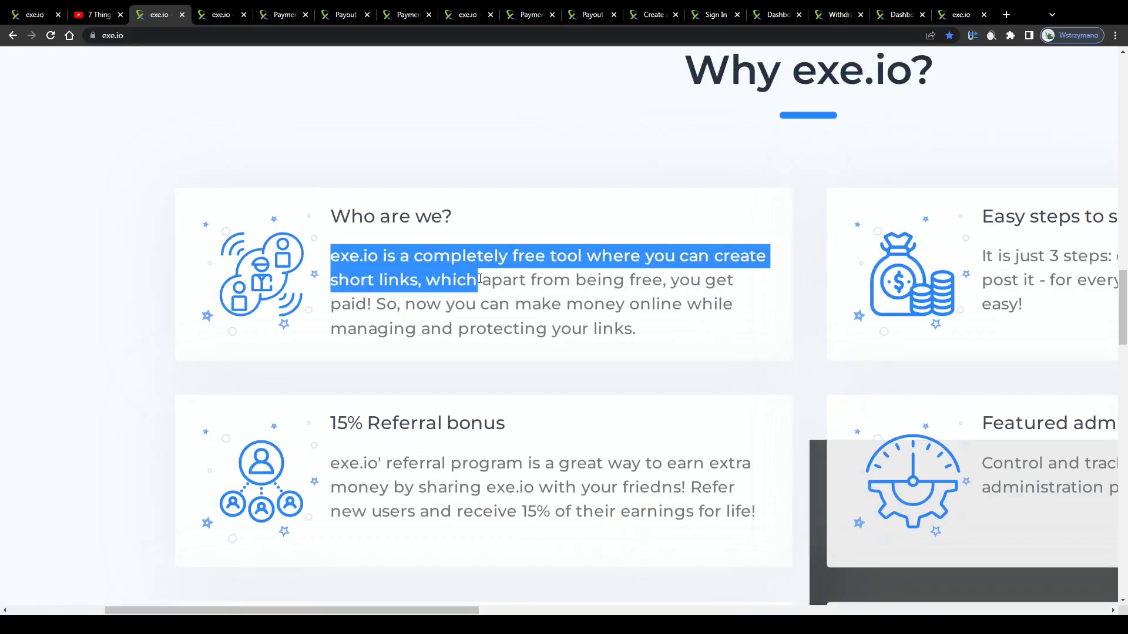
mouse_move(723, 276)
mouse_down()
mouse_move(487, 309)
mouse_move(593, 327)
mouse_move(625, 303)
mouse_move(448, 304)
mouse_up()
key(ctrl+shift+Tab)
click(326, 275)
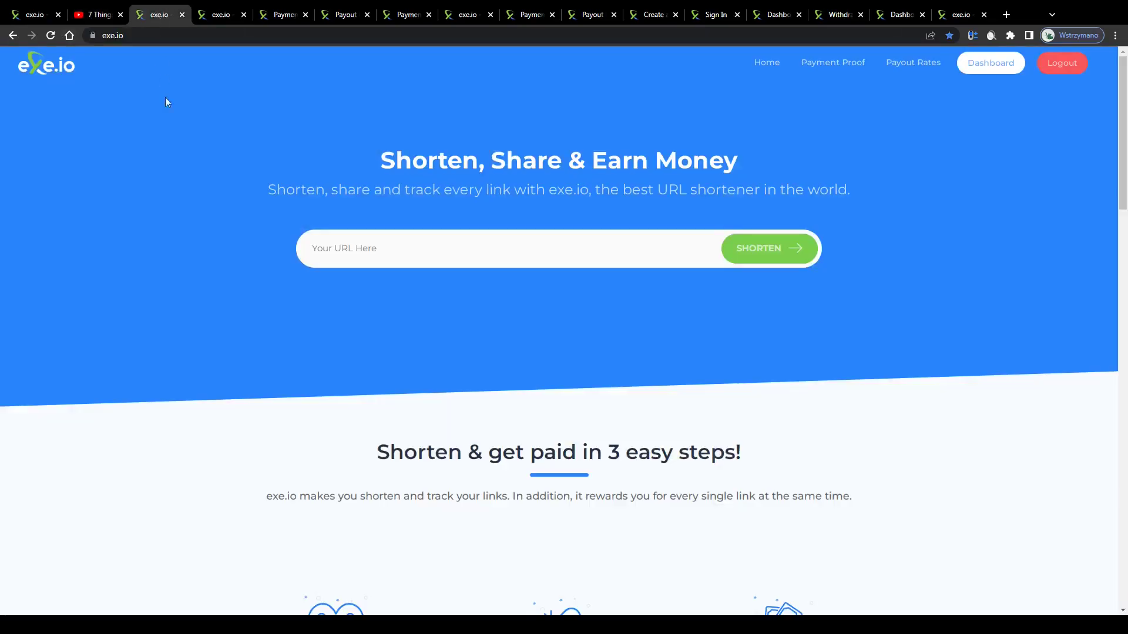
Highlight the homepage tagline, then the +80 000 000 Shortened Links statistic
scroll(303, 290, down, 3)
scroll(303, 291, down, 4)
scroll(303, 291, down, 3)
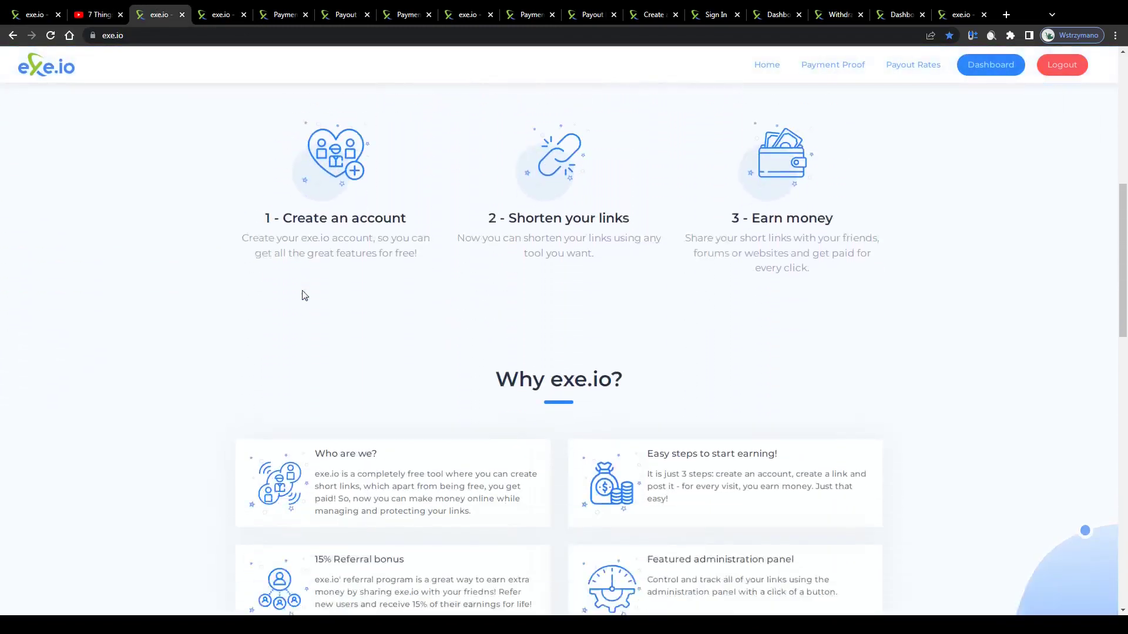
scroll(302, 291, down, 6)
scroll(303, 293, up, 15)
drag(107, 242, 922, 253)
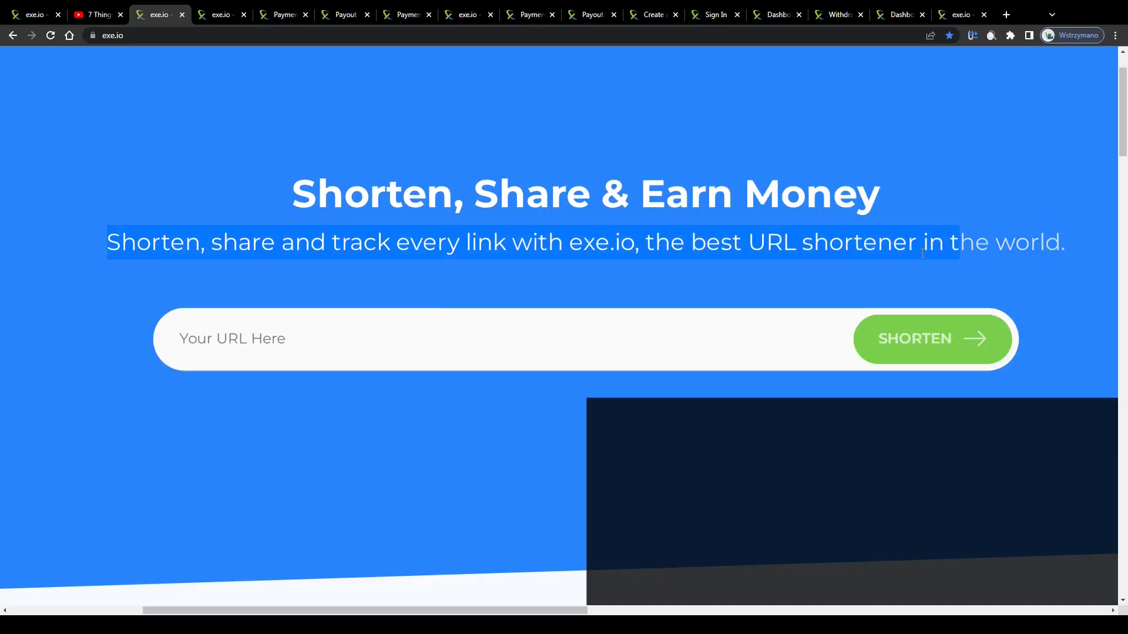
drag(1002, 255, 161, 242)
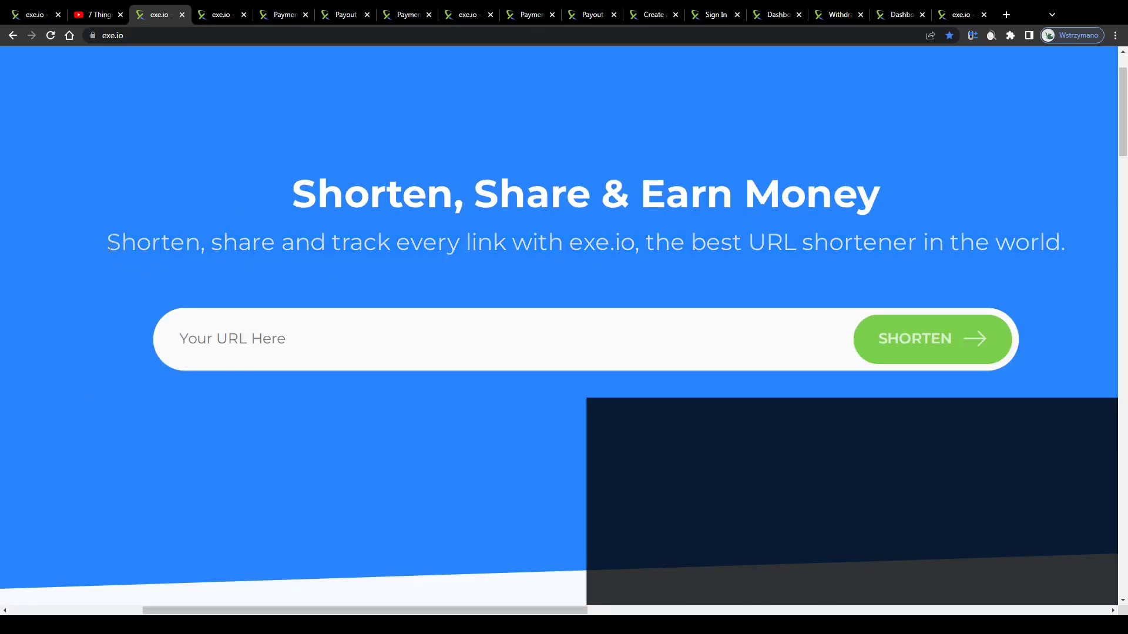
scroll(104, 245, down, 10)
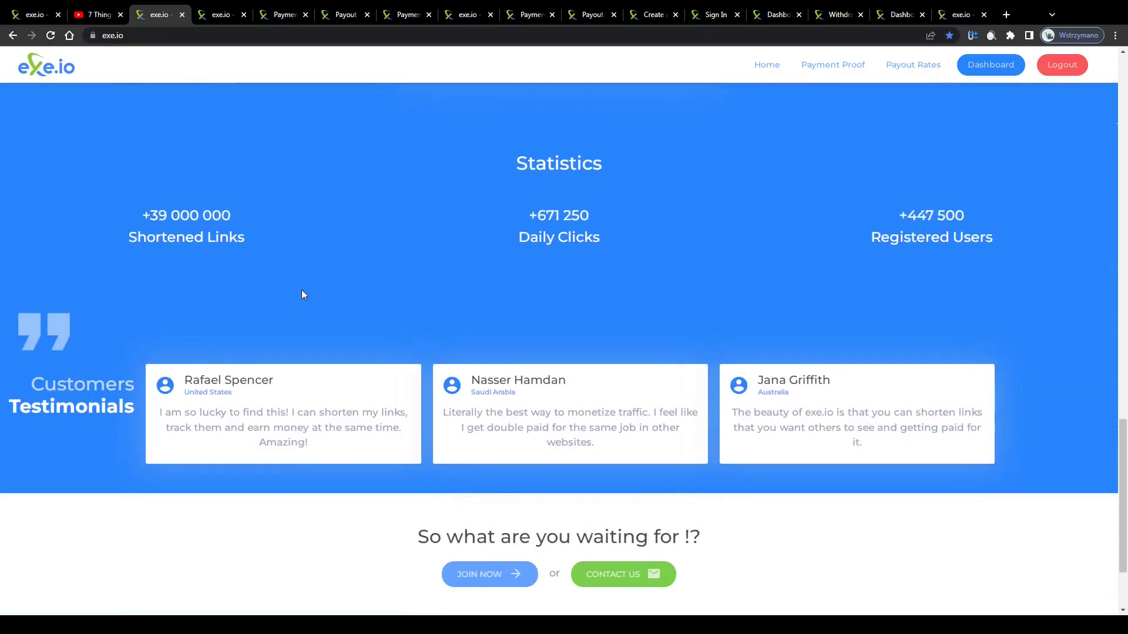
ctrl+scroll(96, 215, up, 5)
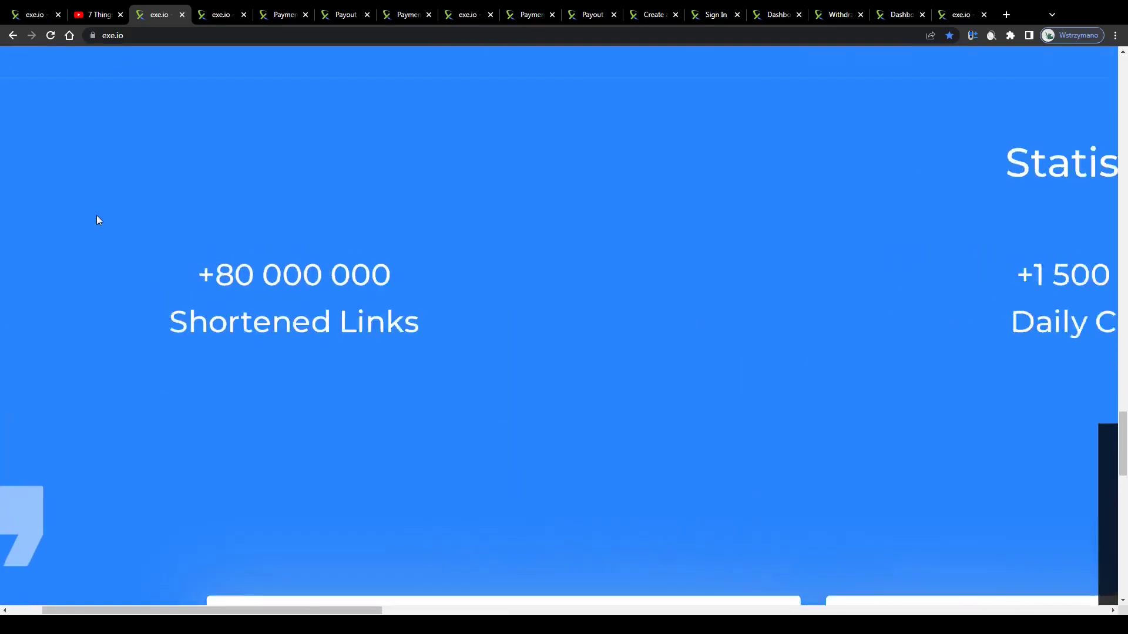
mouse_move(281, 353)
mouse_down()
mouse_move(544, 430)
mouse_move(660, 423)
mouse_move(283, 361)
mouse_up()
Close the extra home page tabs and highlight the Payment Proof Total Paid amount
key(ctrl+w)
key(ctrl+w)
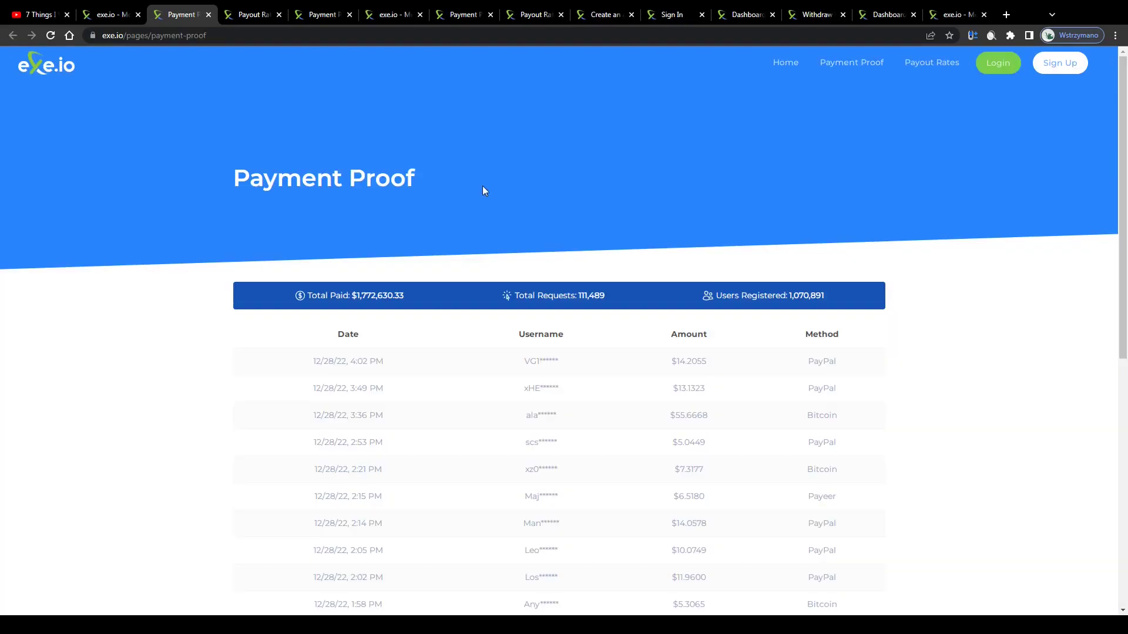
mouse_move(121, 175)
mouse_down()
mouse_move(402, 182)
mouse_move(136, 179)
mouse_up()
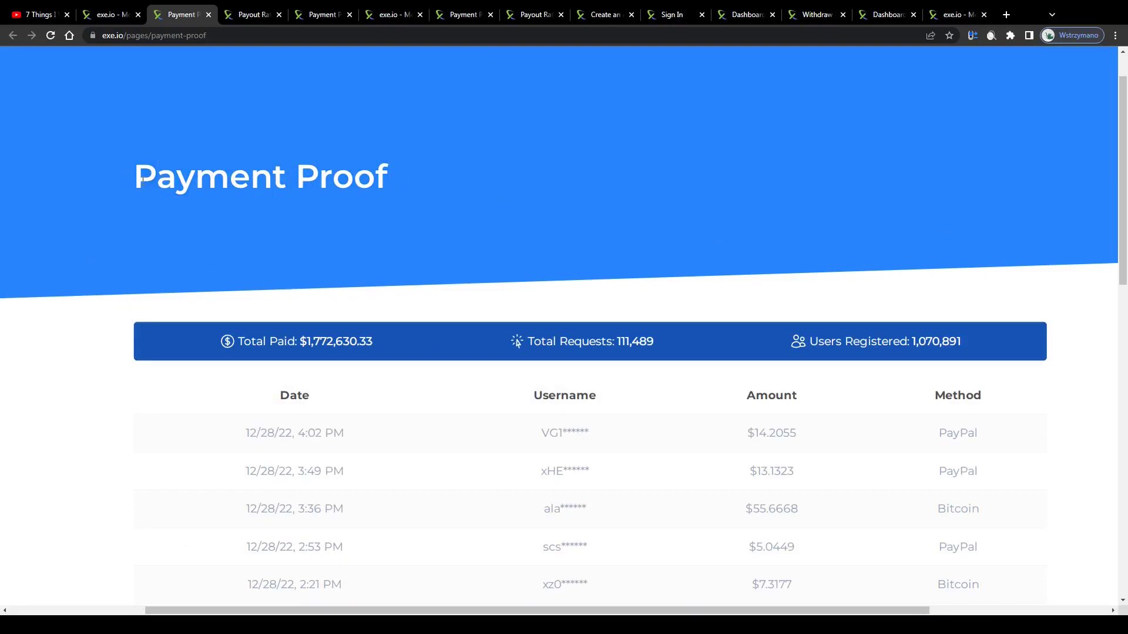
ctrl+scroll(272, 383, up, 5)
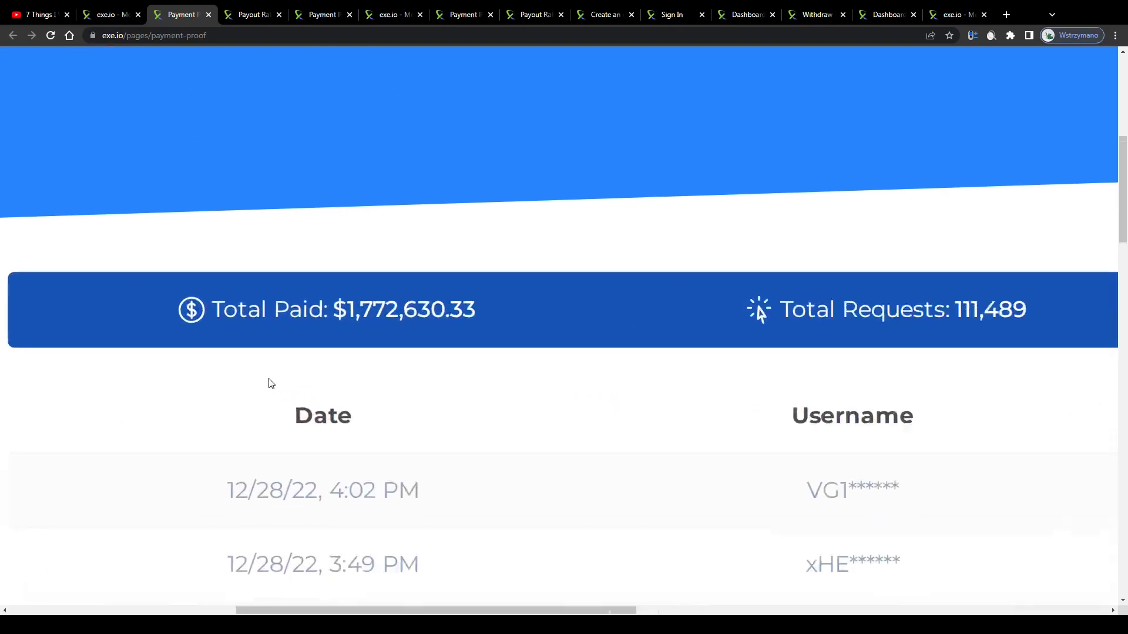
ctrl+scroll(270, 382, up, 2)
drag(192, 279, 459, 273)
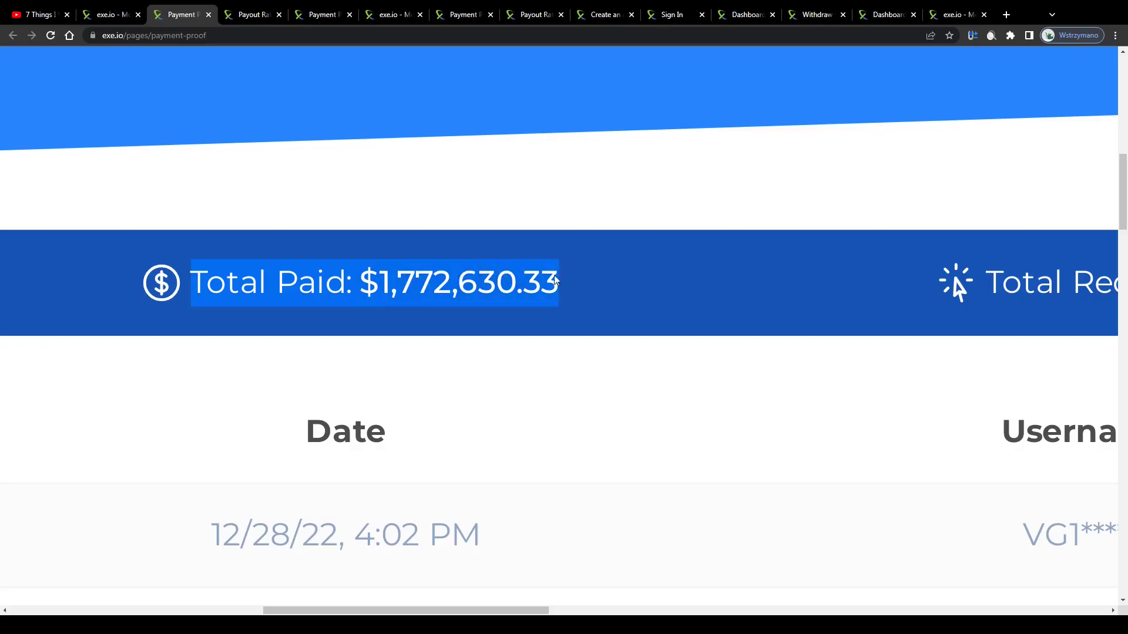
drag(555, 281, 225, 269)
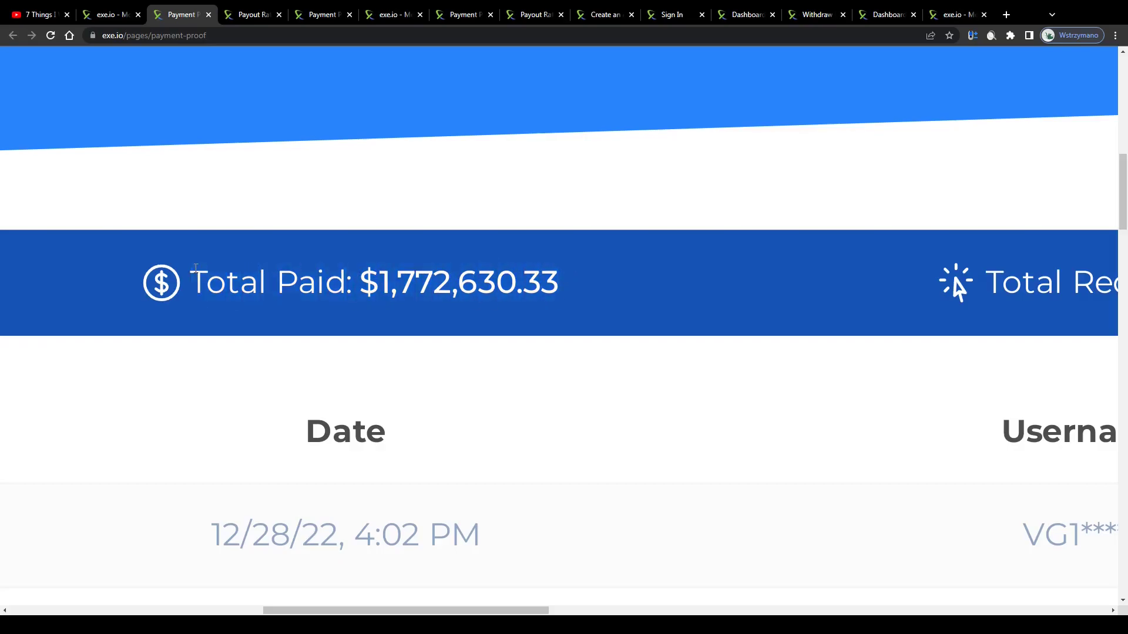
Scroll through the payout records, then look over the exe.io home page
ctrl+scroll(639, 294, down, 2)
ctrl+scroll(639, 294, down, 2)
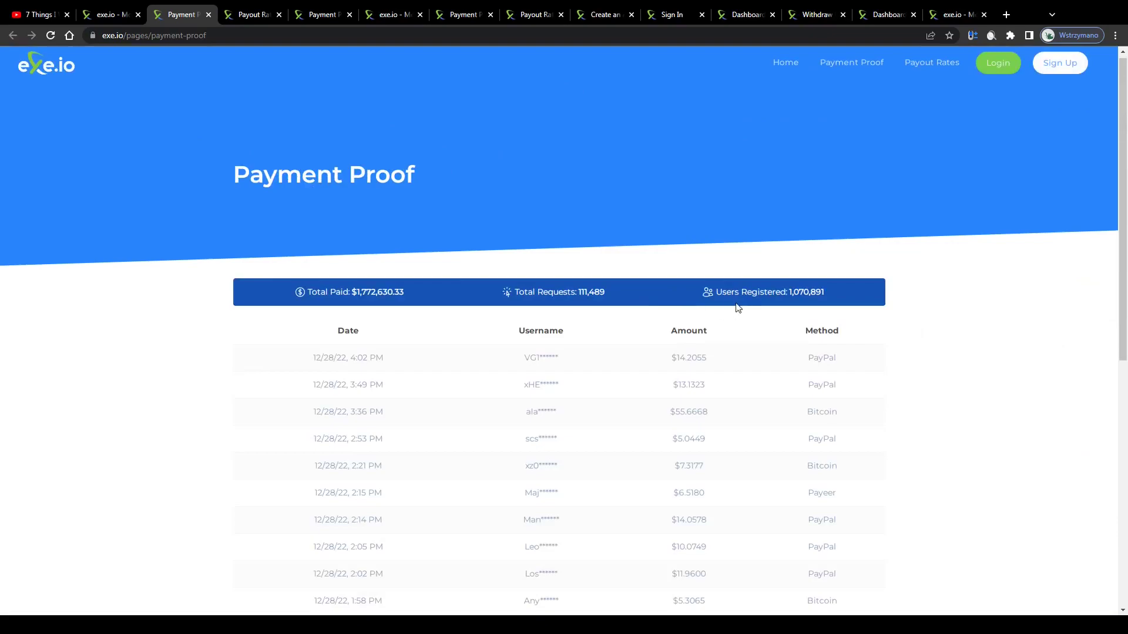
scroll(783, 421, down, 2)
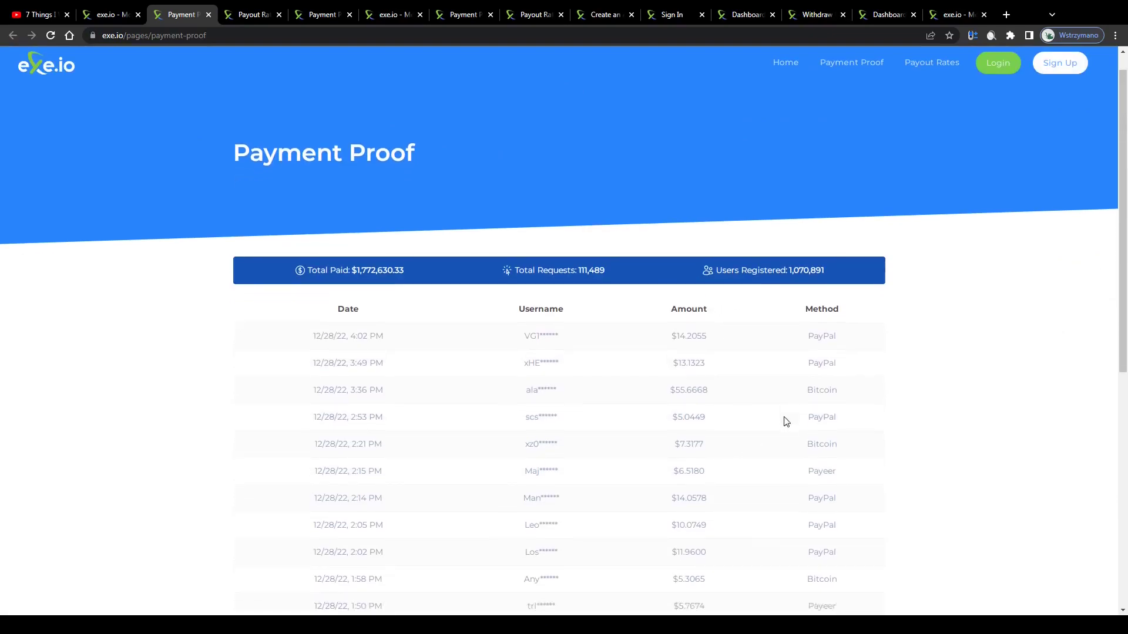
scroll(793, 264, up, 2)
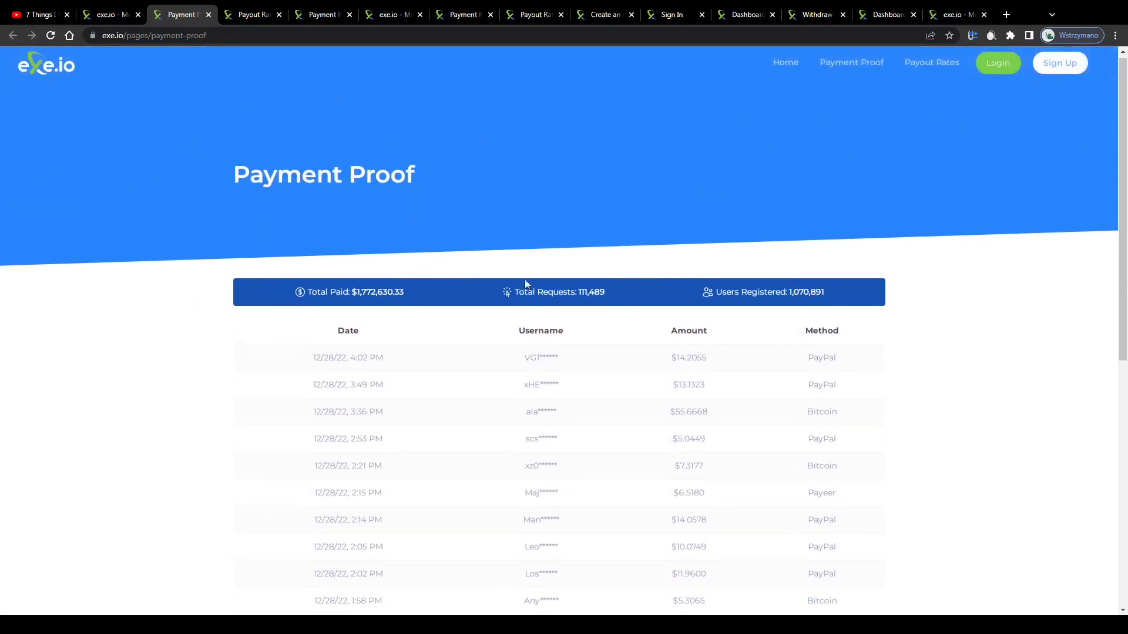
click(112, 14)
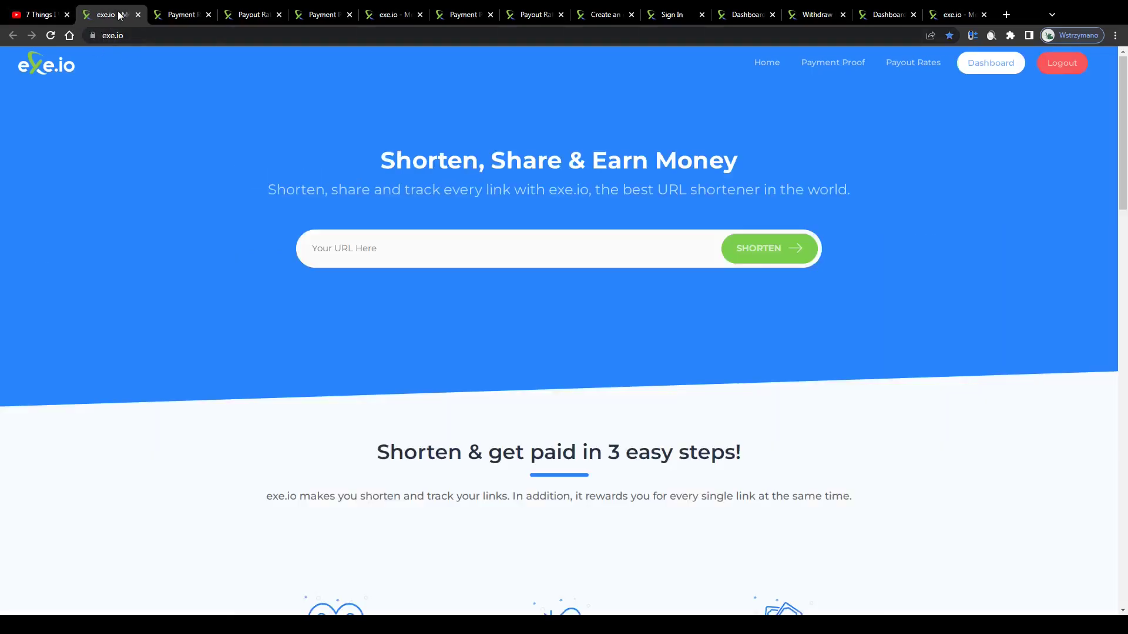
scroll(518, 348, down, 3)
mouse_move(377, 276)
mouse_down()
mouse_move(650, 276)
mouse_move(340, 276)
mouse_up()
scroll(869, 491, down, 3)
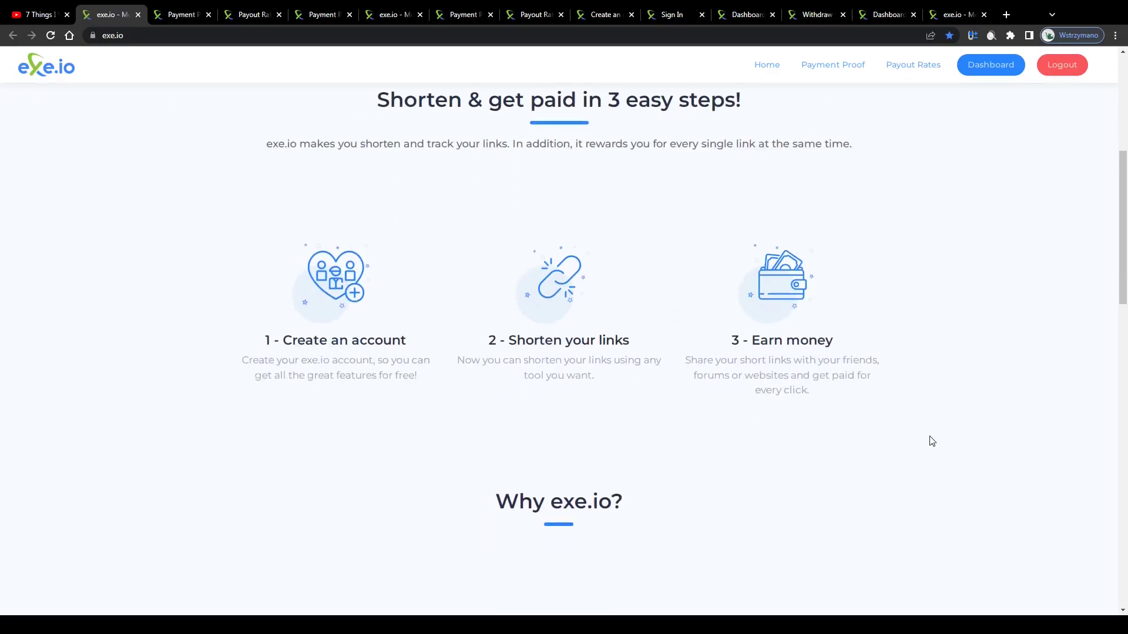
Back on Payment Proof, highlight payouts such as $7.3177 and $5.3065
click(165, 14)
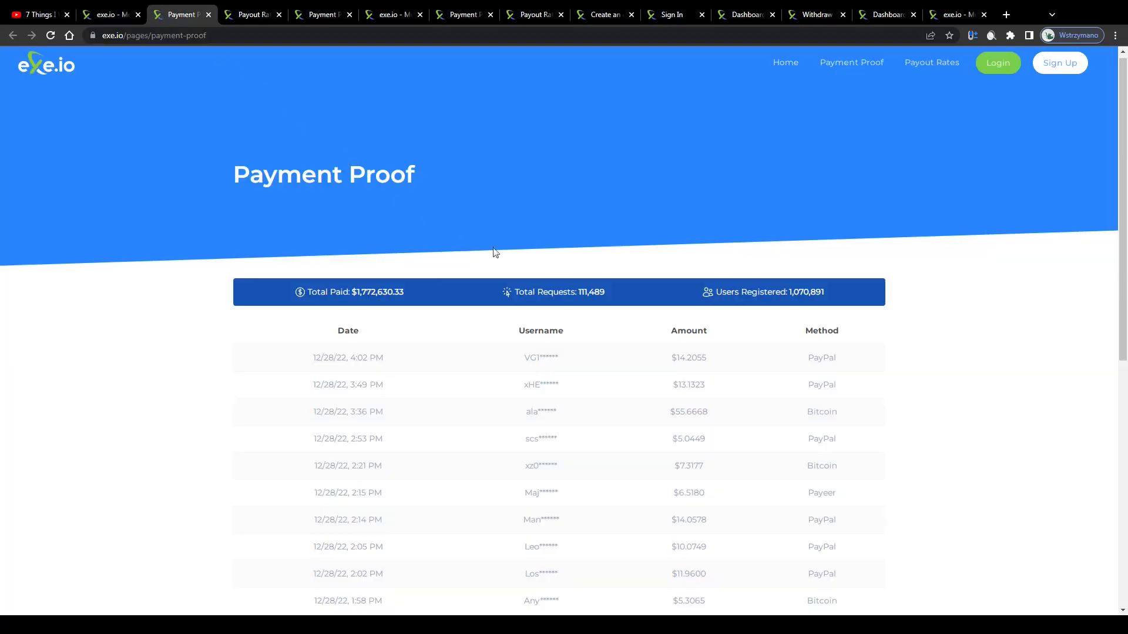
ctrl+scroll(722, 388, up, 3)
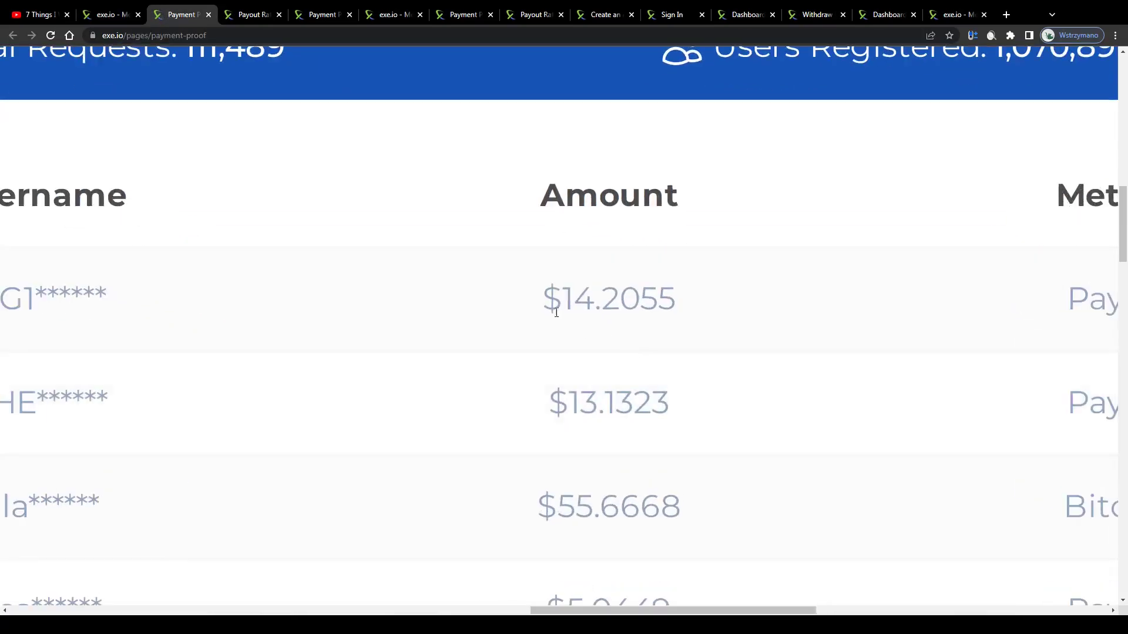
ctrl+scroll(722, 388, up, 3)
scroll(514, 292, down, 3)
scroll(511, 292, down, 4)
scroll(517, 270, down, 2)
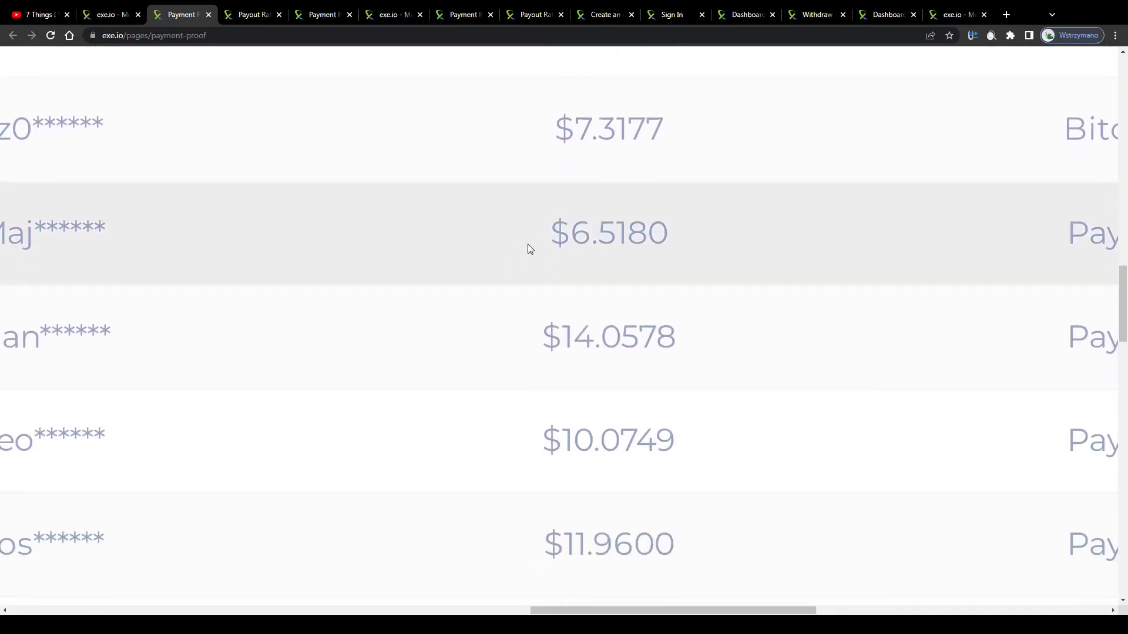
drag(533, 148, 673, 141)
click(545, 206)
scroll(558, 235, down, 4)
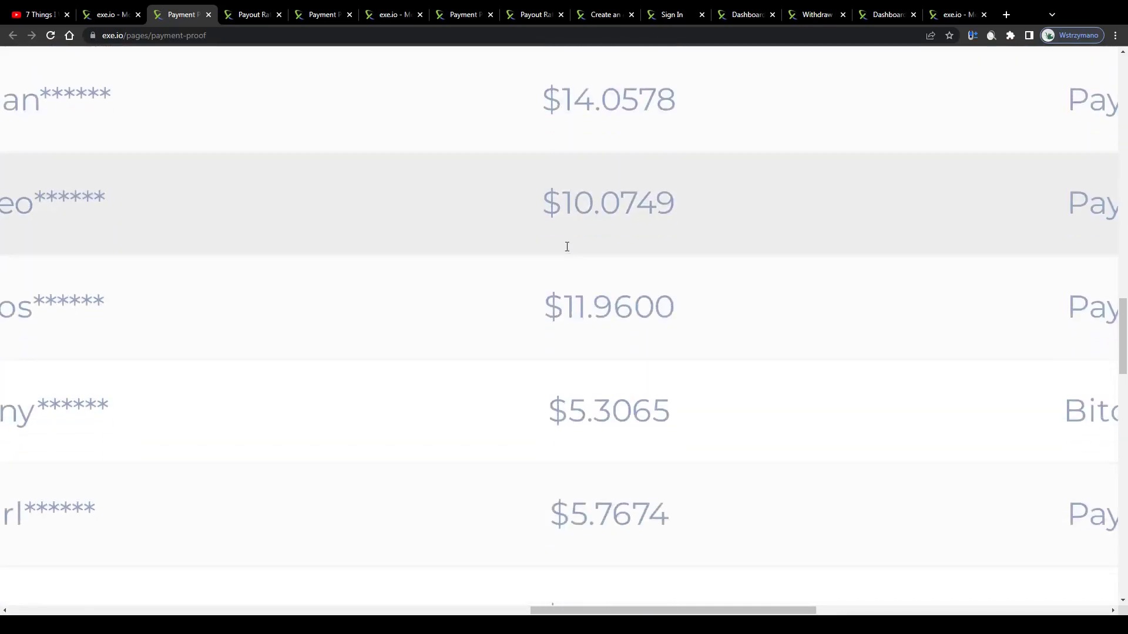
scroll(538, 252, down, 2)
drag(540, 294, 694, 303)
Scroll the per-1000-view Payout Rates list past Brazil and Thailand to All Other Countries
click(540, 243)
key(ctrl+Tab)
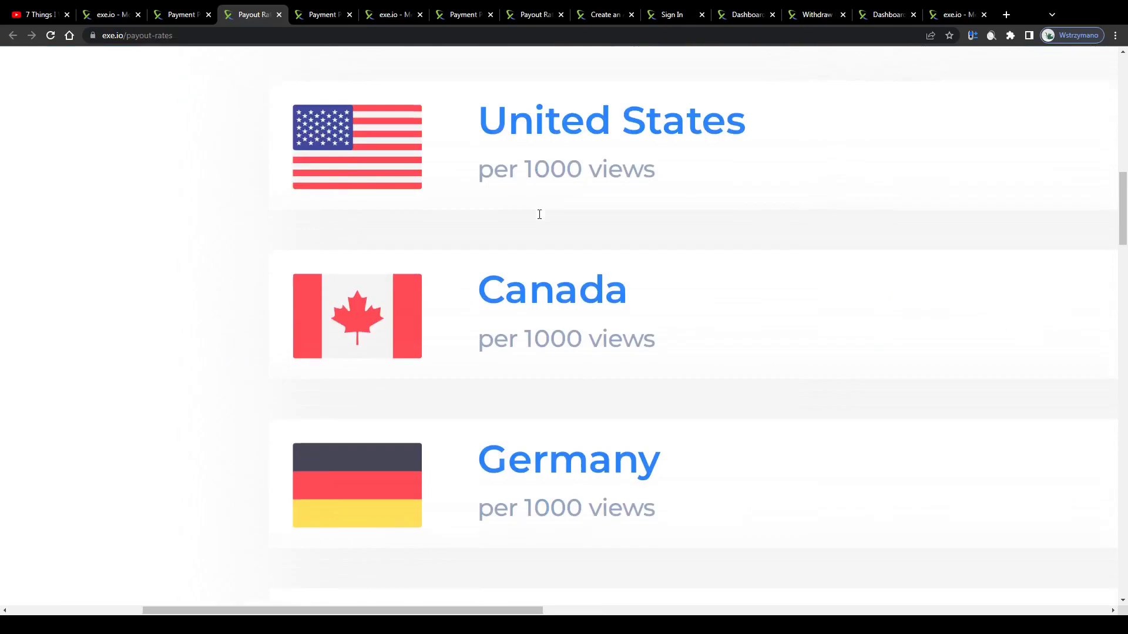
scroll(535, 217, down, 1)
scroll(534, 219, down, 2)
scroll(530, 219, down, 2)
scroll(528, 225, down, 2)
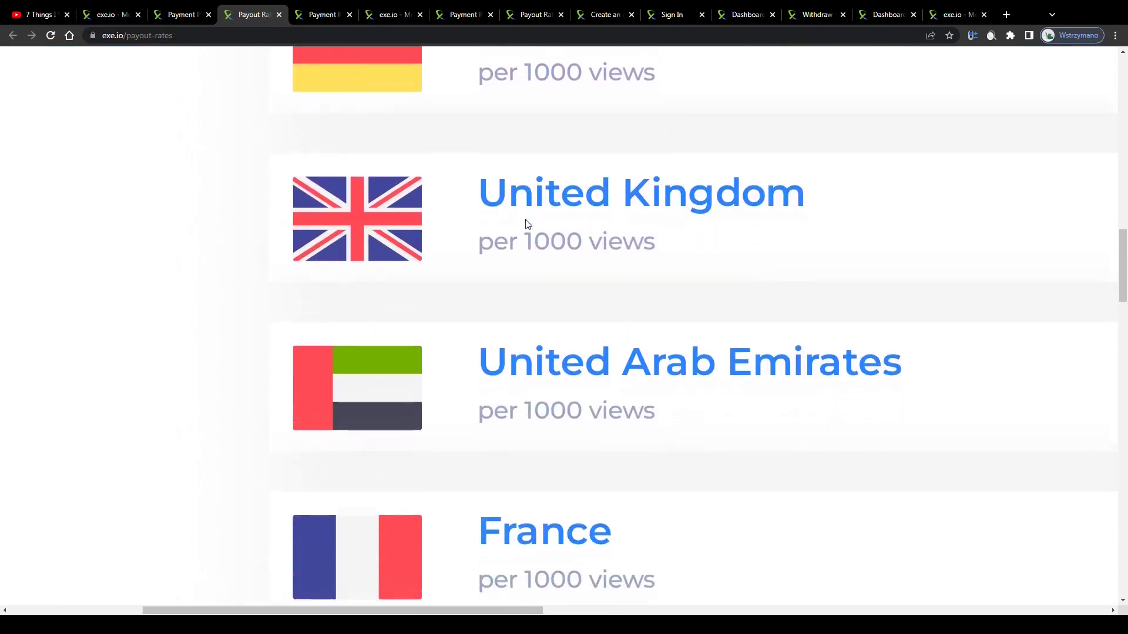
scroll(526, 226, down, 3)
scroll(527, 225, down, 3)
scroll(525, 226, down, 2)
scroll(523, 225, down, 2)
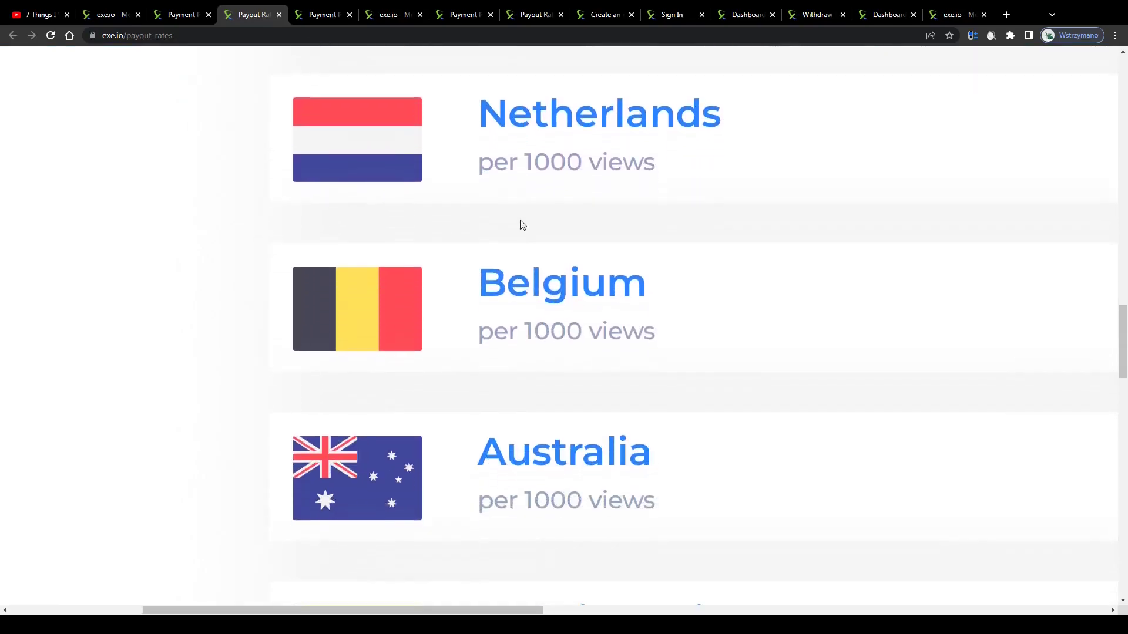
scroll(521, 225, down, 1)
scroll(522, 224, down, 3)
scroll(520, 224, down, 2)
scroll(520, 223, down, 1)
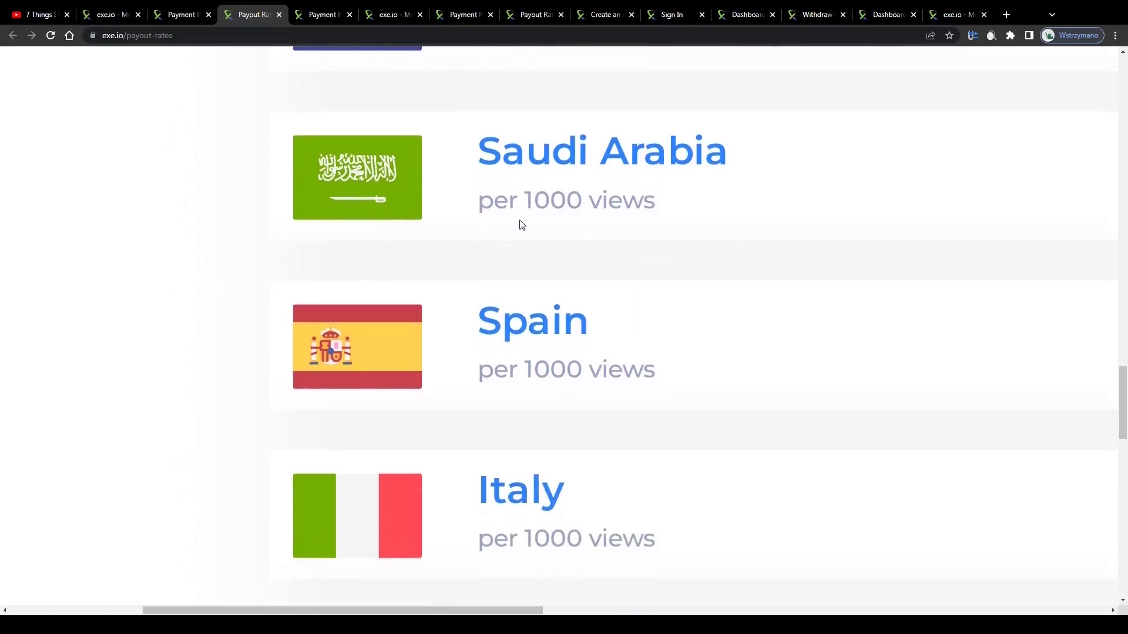
scroll(522, 224, down, 2)
scroll(522, 225, down, 2)
scroll(517, 225, down, 2)
scroll(514, 224, down, 2)
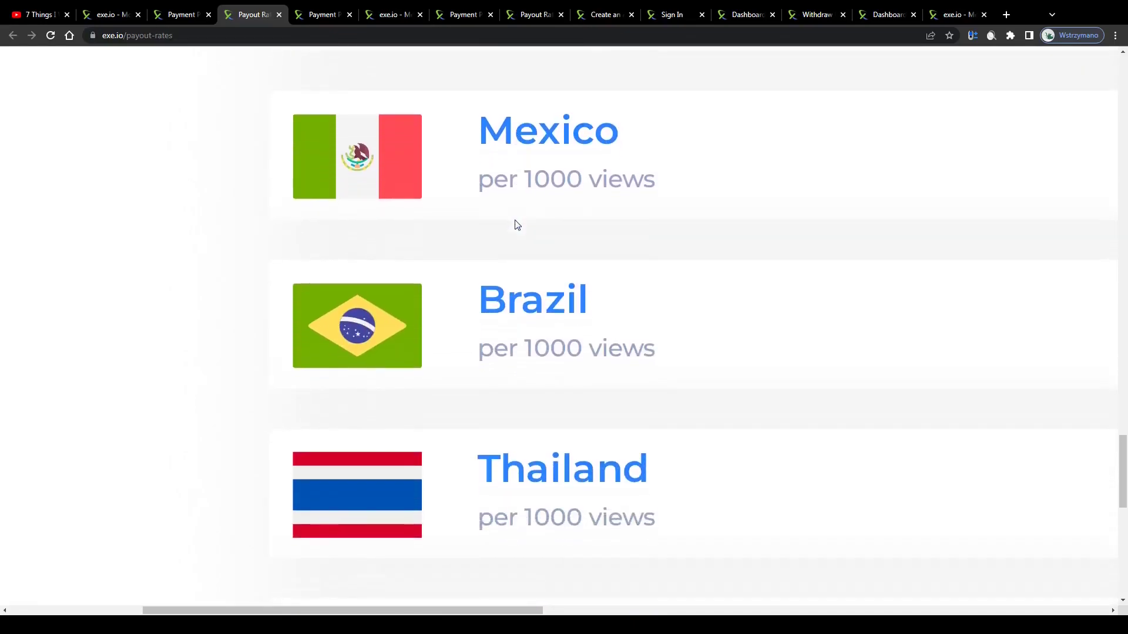
scroll(514, 225, down, 2)
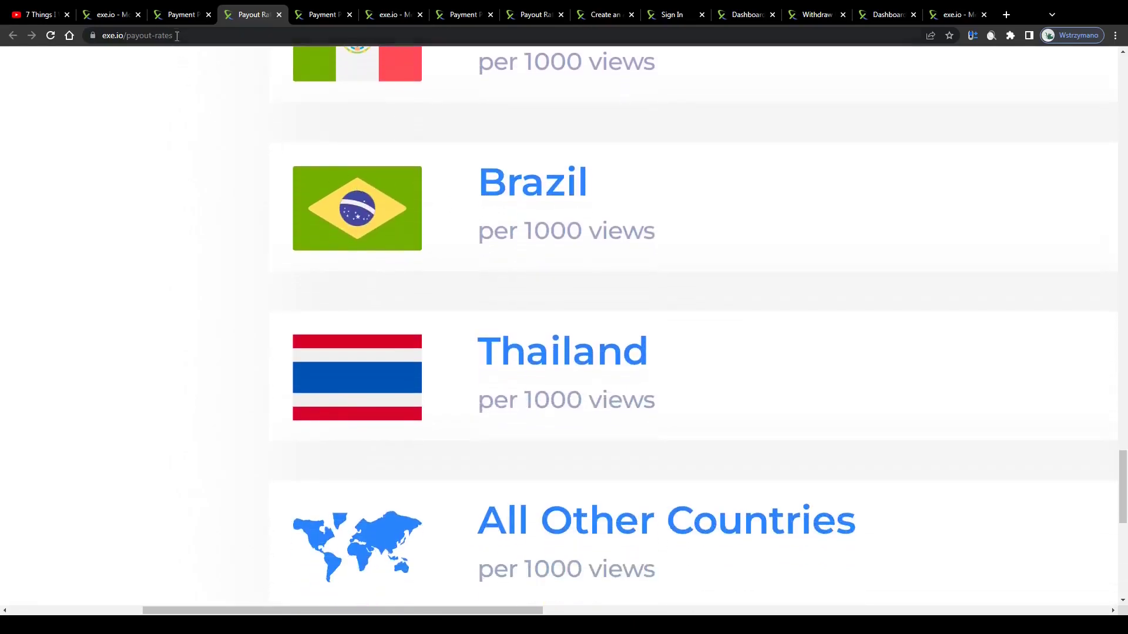
On the Payment Proof page, highlight the $5.2768 and $40.8494 payout amounts
click(171, 15)
scroll(574, 250, down, 2)
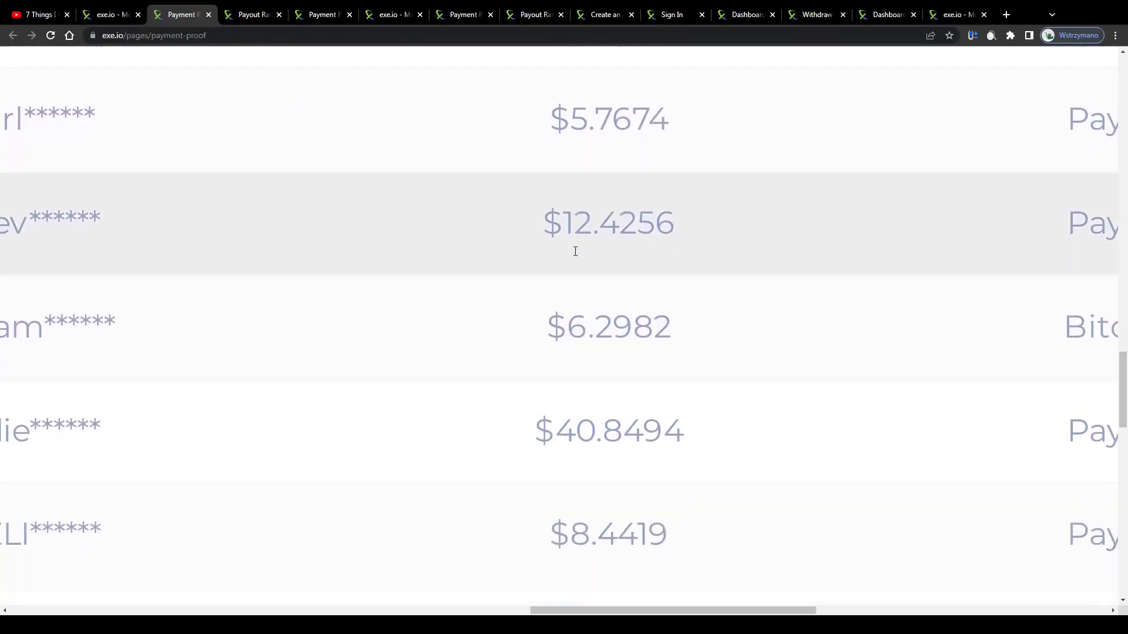
scroll(564, 249, down, 2)
scroll(552, 252, down, 1)
scroll(539, 253, down, 1)
scroll(554, 262, down, 1)
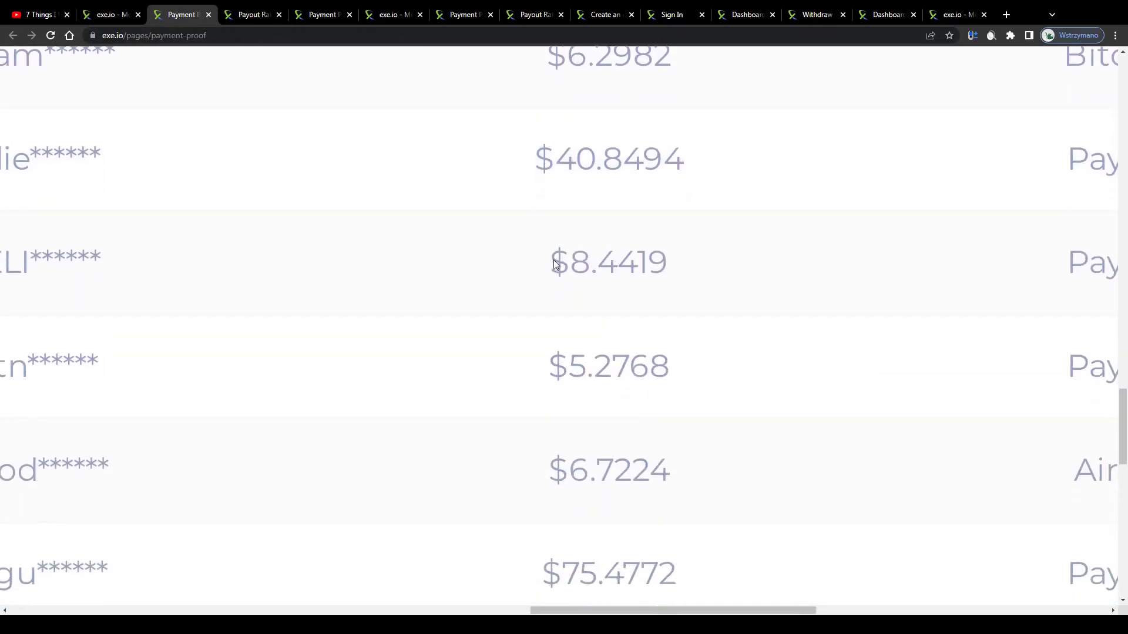
drag(539, 327, 676, 327)
click(538, 315)
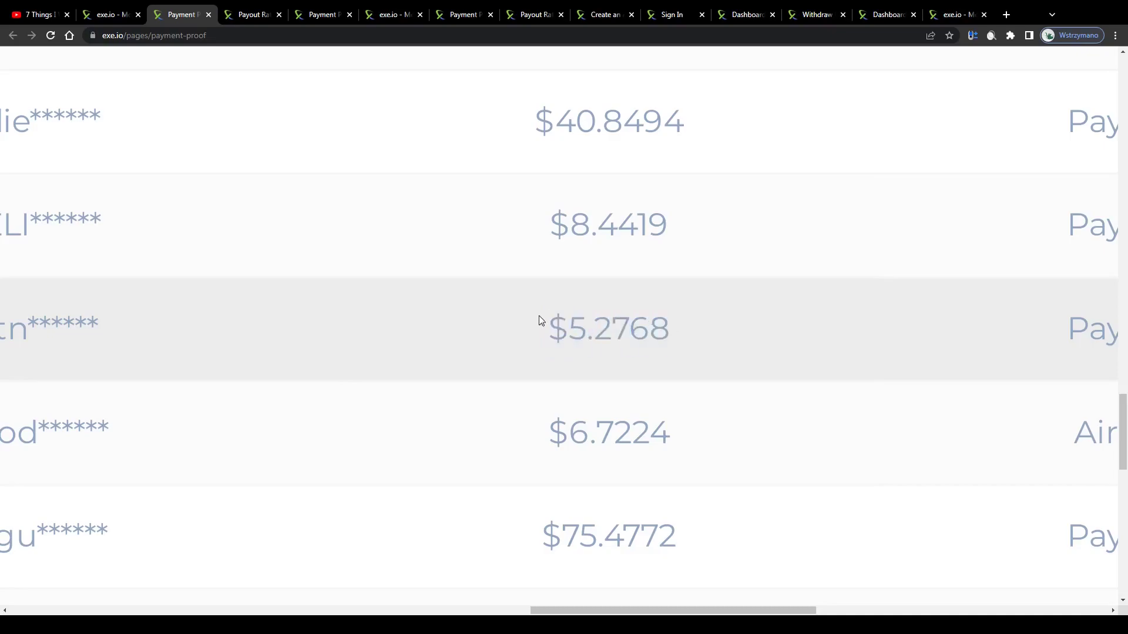
scroll(533, 294, up, 3)
drag(529, 301, 663, 303)
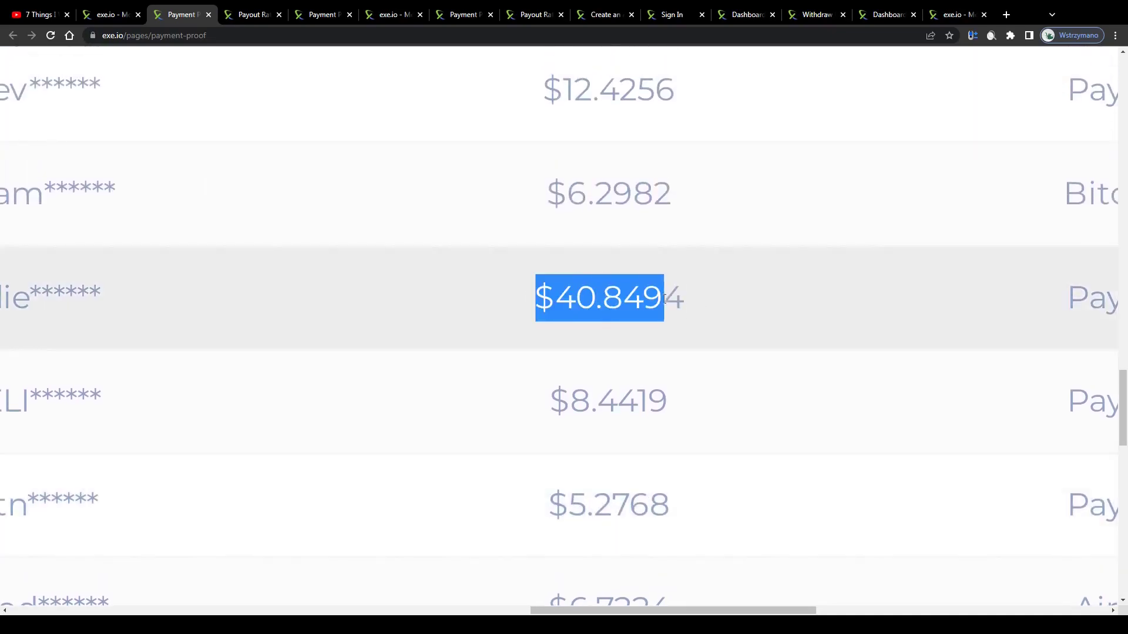
click(655, 316)
Scroll back up the payout table and restore the page to normal zoom
scroll(655, 316, up, 1)
scroll(655, 316, up, 2)
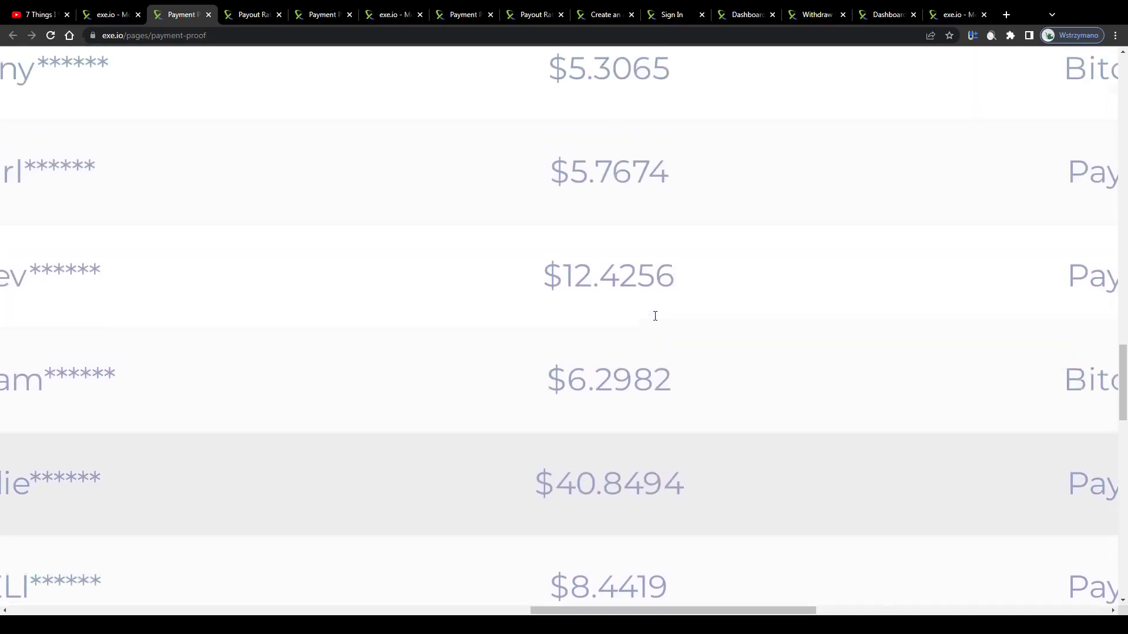
scroll(655, 316, up, 3)
scroll(655, 316, up, 2)
scroll(655, 316, up, 1)
mouse_move(544, 306)
mouse_down()
mouse_move(680, 305)
mouse_move(550, 305)
mouse_up()
scroll(579, 305, up, 3)
scroll(579, 305, up, 3)
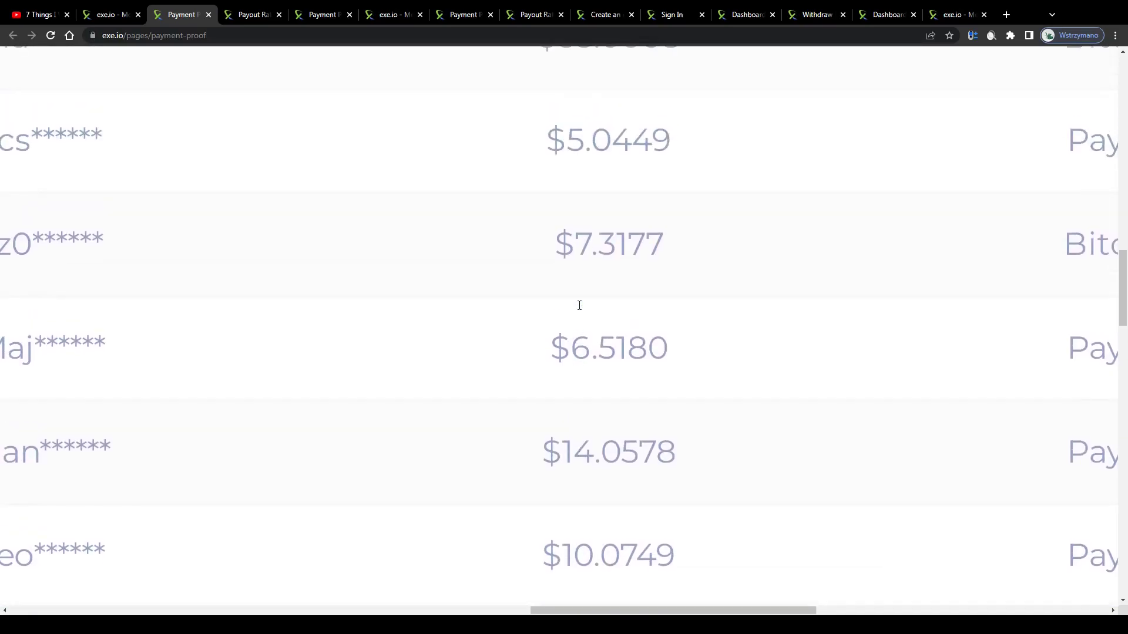
scroll(579, 305, up, 3)
key(ctrl+0)
key(ctrl+0)
scroll(576, 305, up, 3)
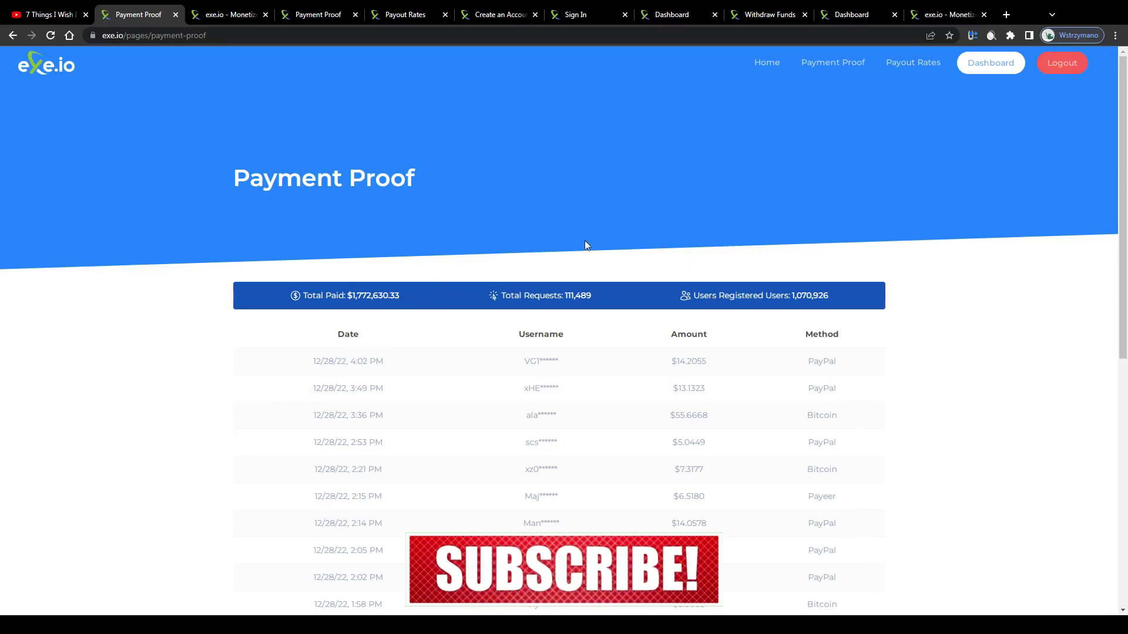
scroll(587, 244, down, 3)
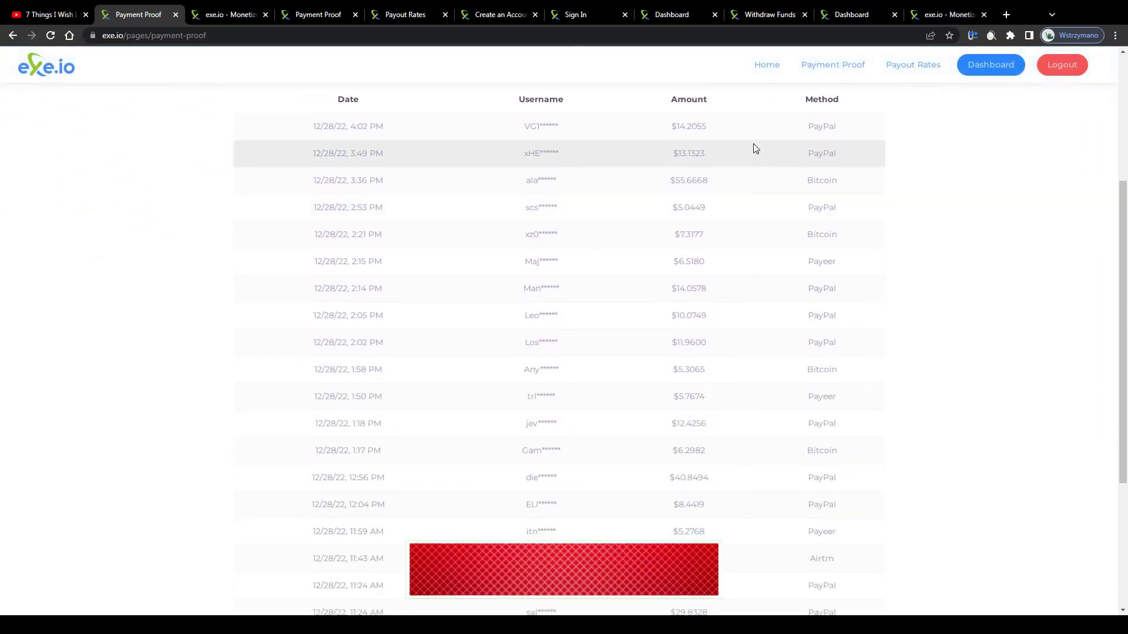
scroll(729, 276, up, 2)
ctrl+scroll(729, 276, up, 5)
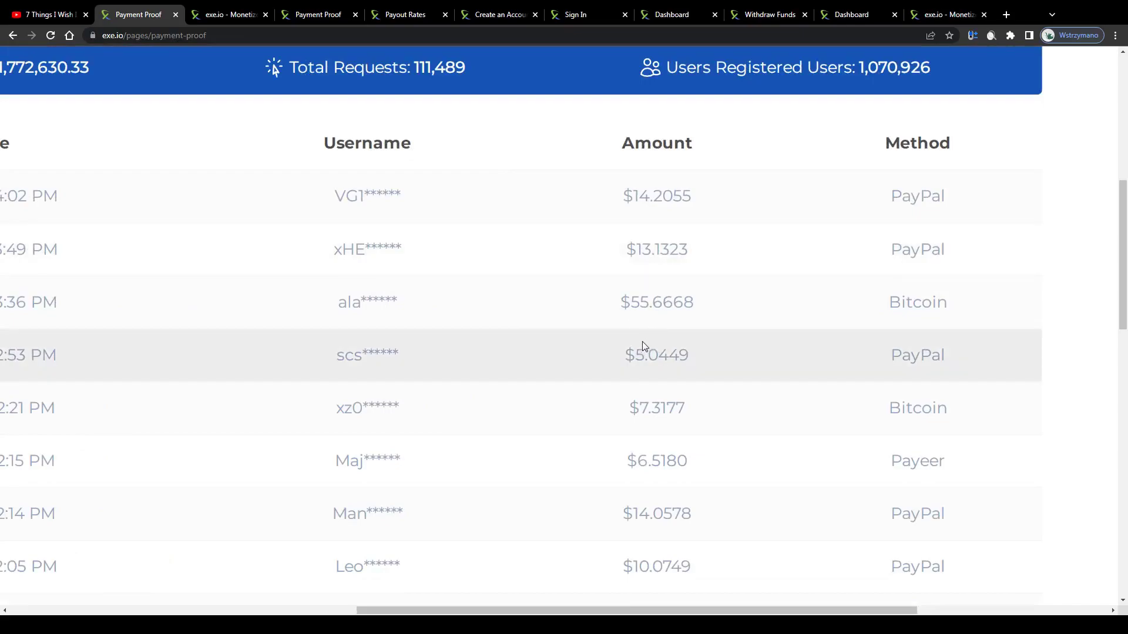
scroll(642, 340, down, 4)
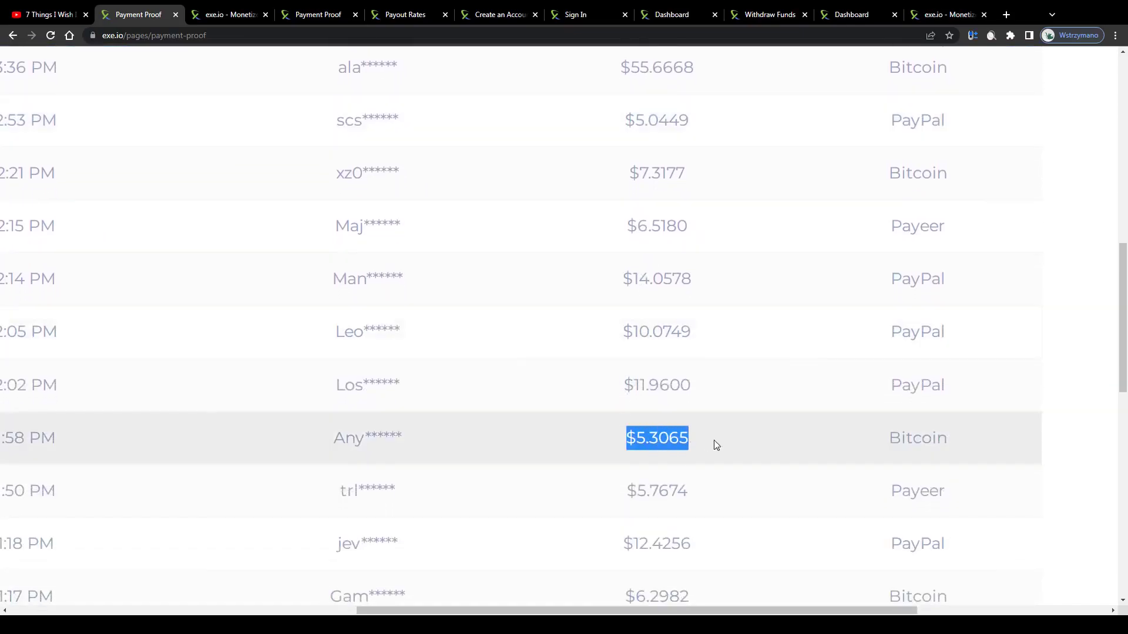
scroll(634, 432, up, 4)
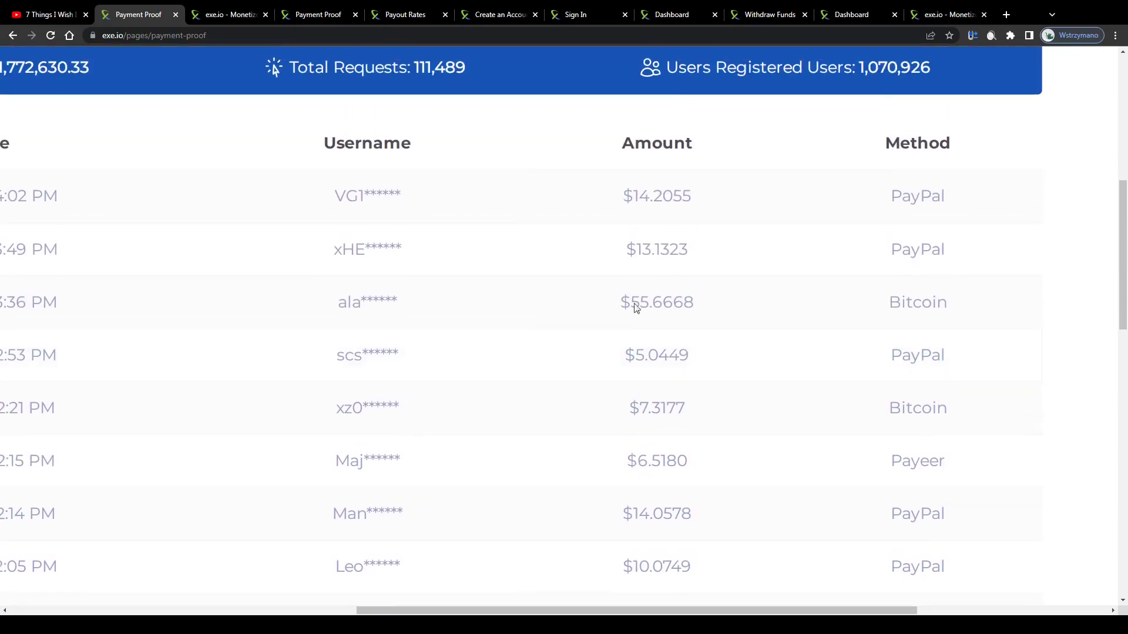
Highlight the home page's $3.00 'Low minimum payout' text and its 'request a payment!' phrase
click(705, 303)
key(ctrl+Tab)
scroll(795, 417, up, 3)
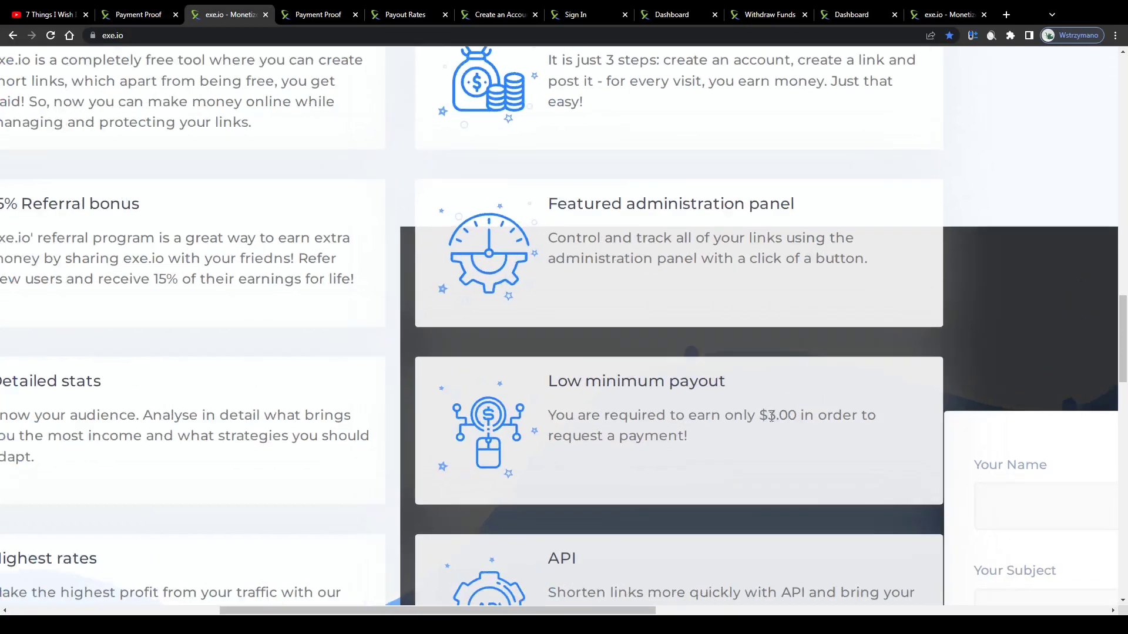
scroll(568, 416, up, 2)
mouse_move(508, 392)
mouse_down()
mouse_move(886, 423)
mouse_move(686, 440)
mouse_move(689, 450)
mouse_move(511, 383)
mouse_move(751, 423)
mouse_move(656, 441)
mouse_move(629, 423)
mouse_move(742, 448)
mouse_move(655, 450)
mouse_move(676, 450)
mouse_up()
click(500, 390)
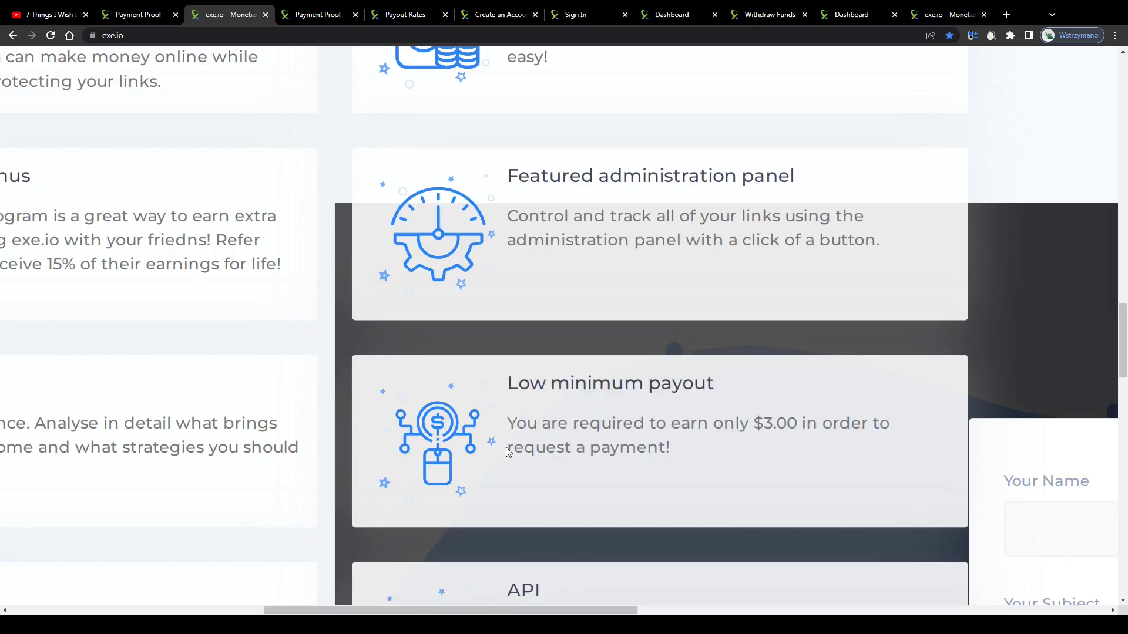
mouse_move(509, 452)
mouse_down()
mouse_move(711, 453)
mouse_move(505, 385)
mouse_move(695, 463)
mouse_up()
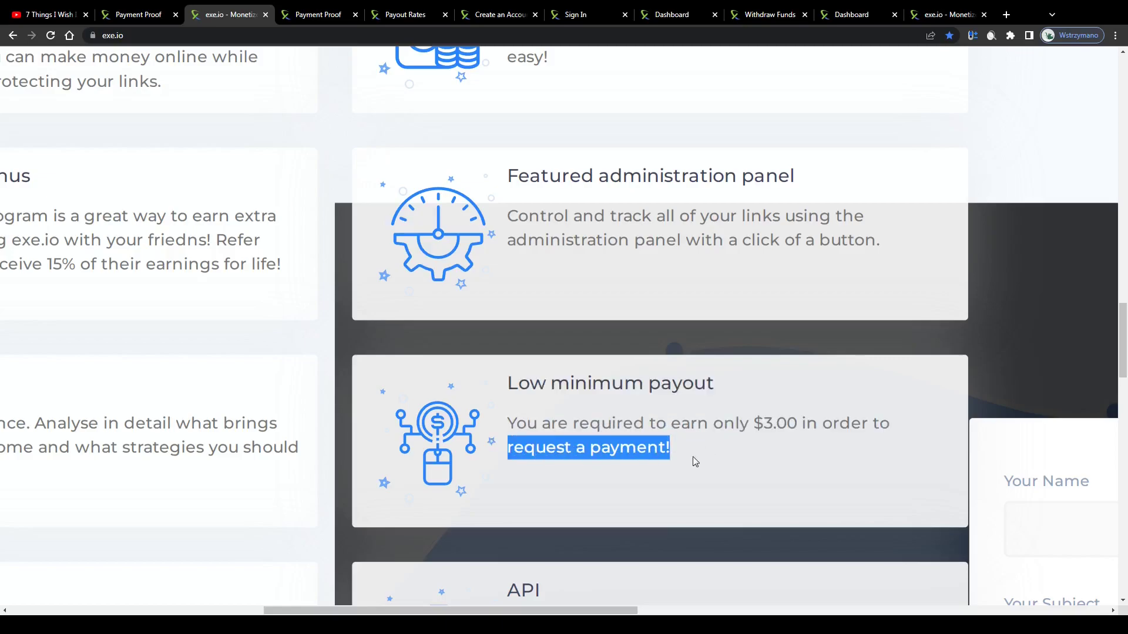
click(695, 462)
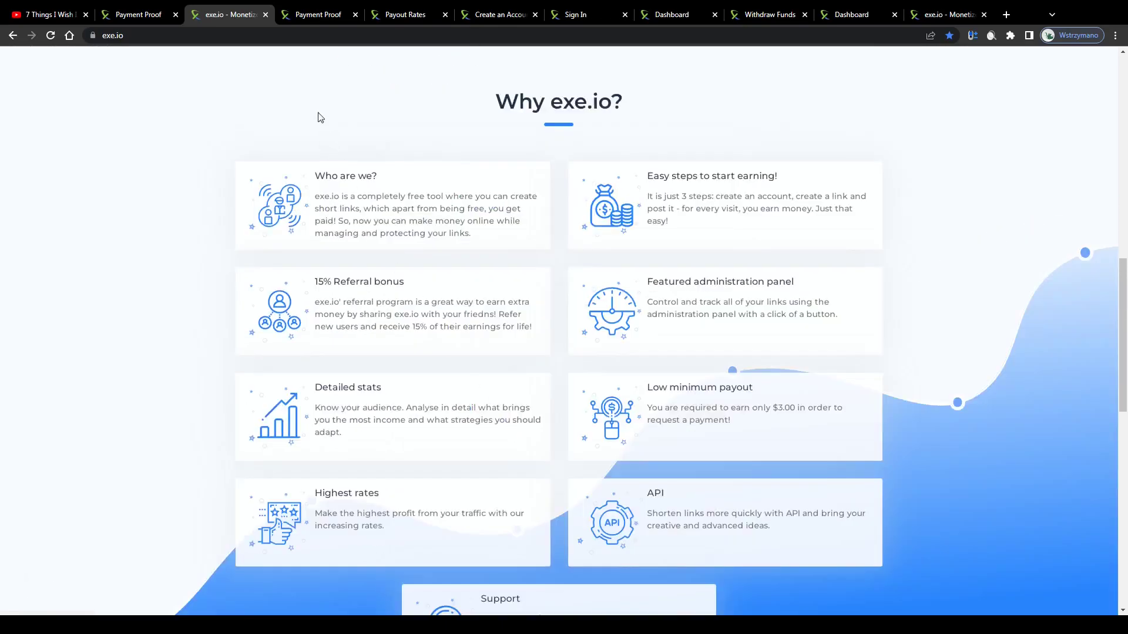
click(326, 15)
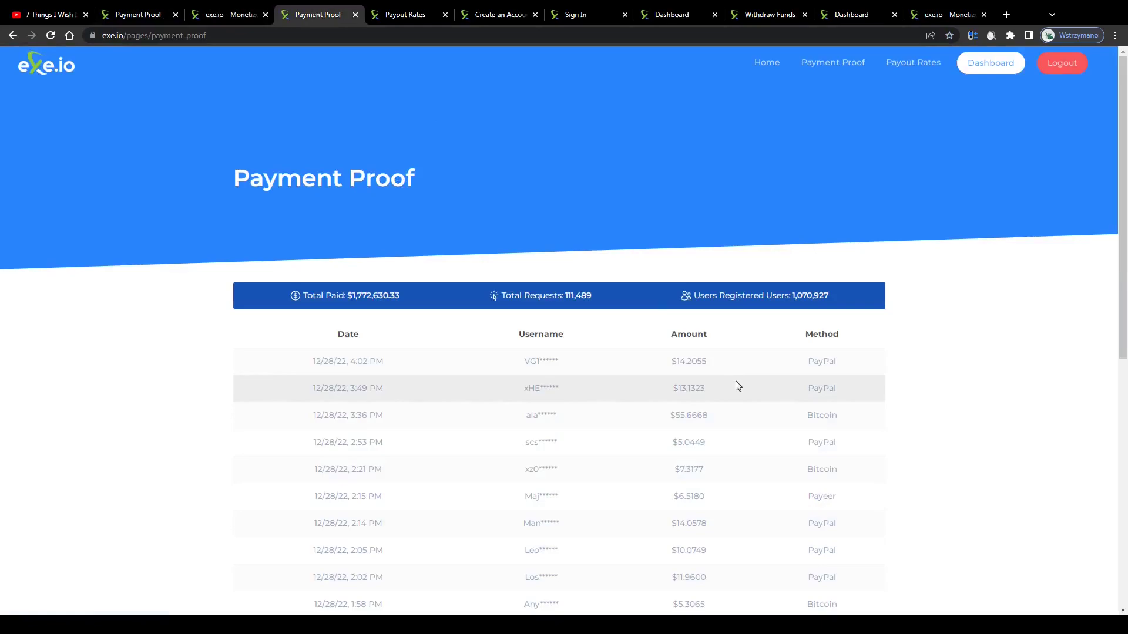
ctrl+scroll(359, 382, up, 6)
scroll(373, 373, down, 1)
scroll(374, 349, down, 2)
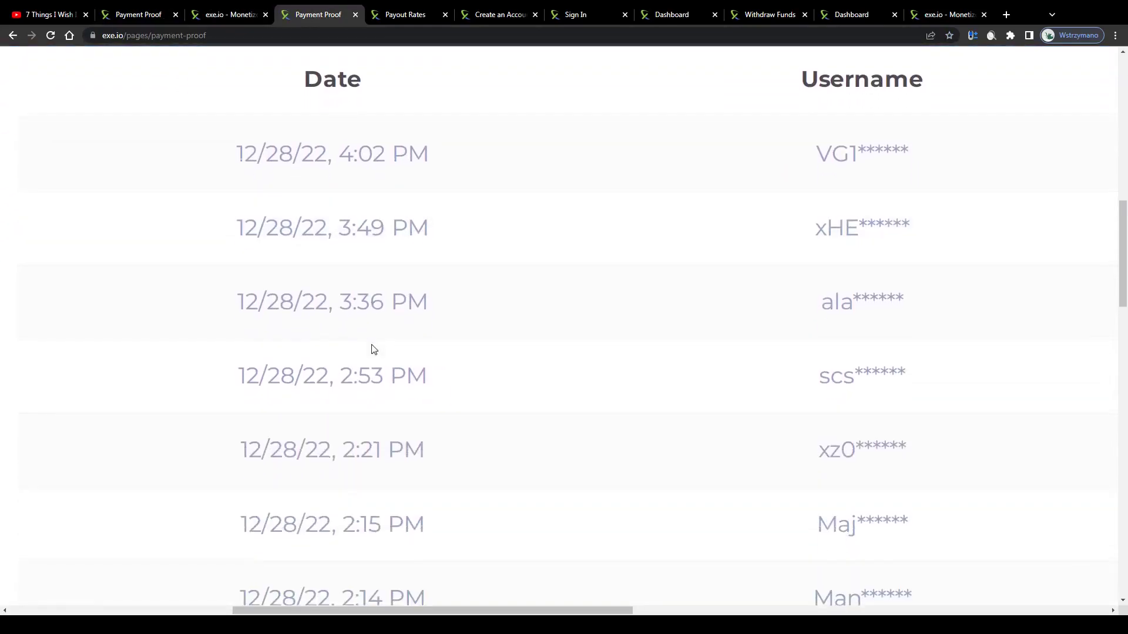
scroll(373, 349, down, 4)
scroll(373, 345, down, 3)
scroll(524, 333, down, 2)
scroll(542, 327, down, 2)
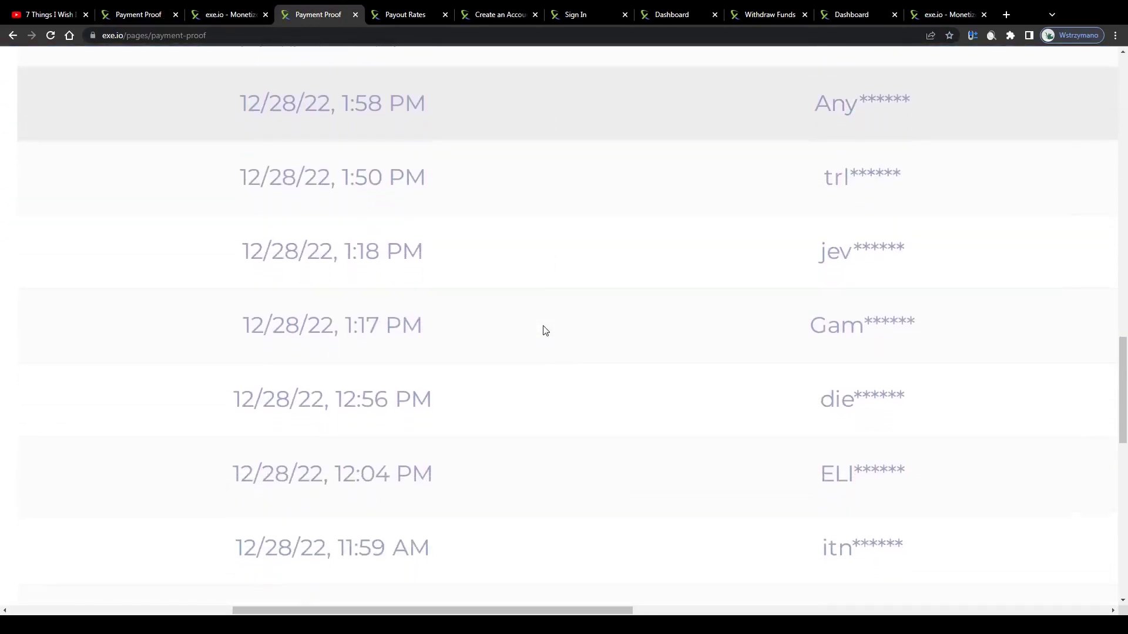
scroll(542, 327, down, 4)
scroll(542, 327, down, 2)
scroll(541, 327, down, 2)
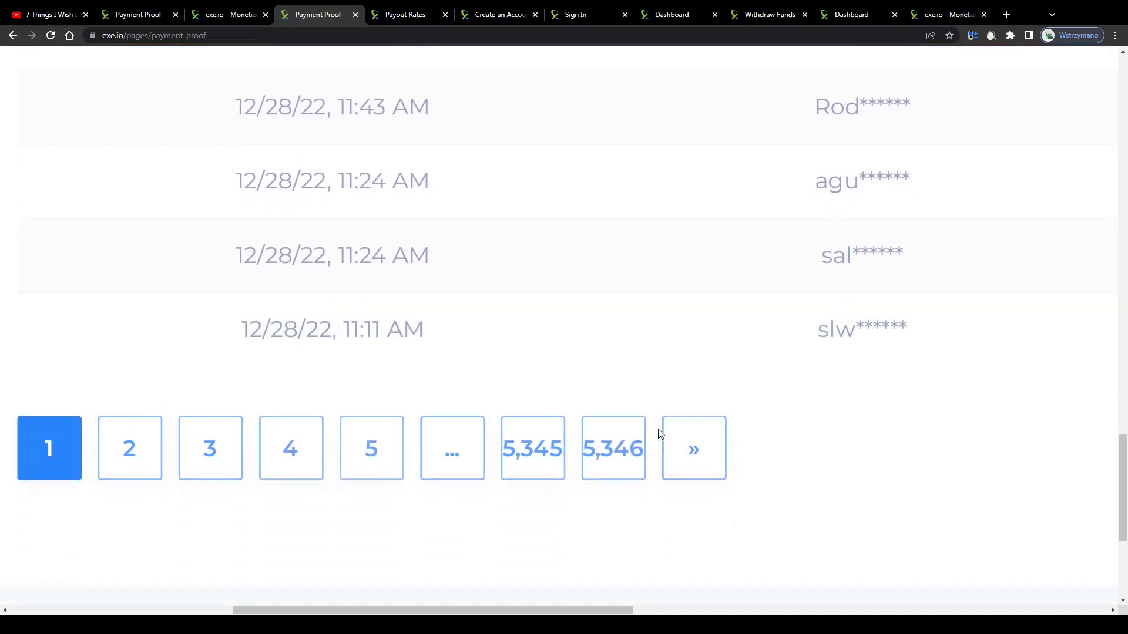
key(ctrl+0)
scroll(758, 439, up, 3)
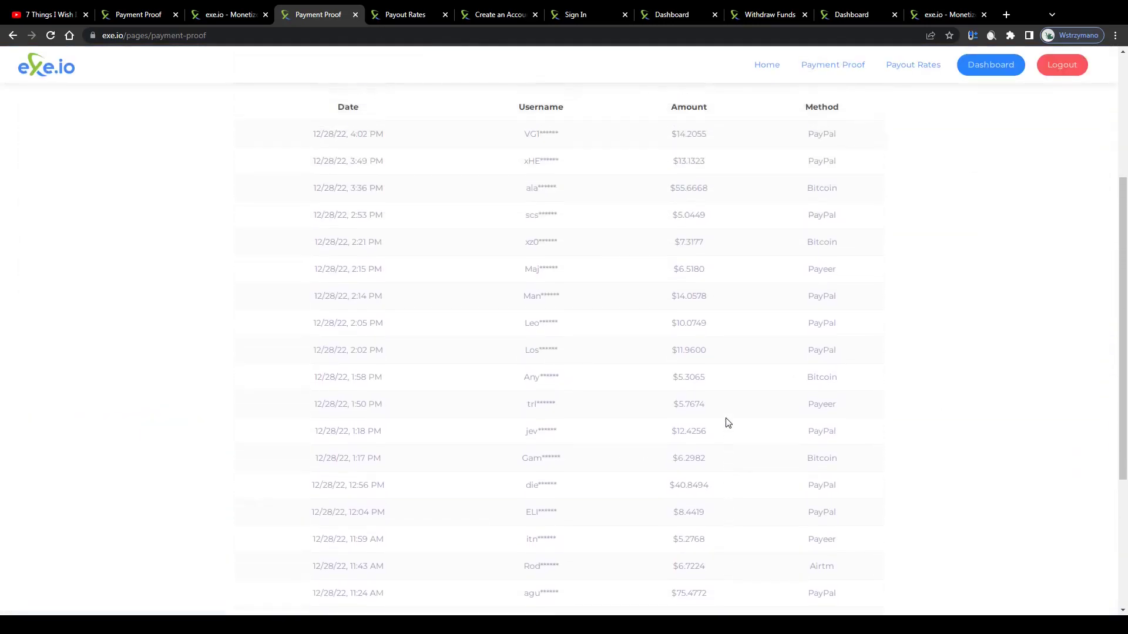
scroll(727, 423, up, 1)
scroll(726, 423, up, 1)
ctrl+scroll(766, 315, up, 5)
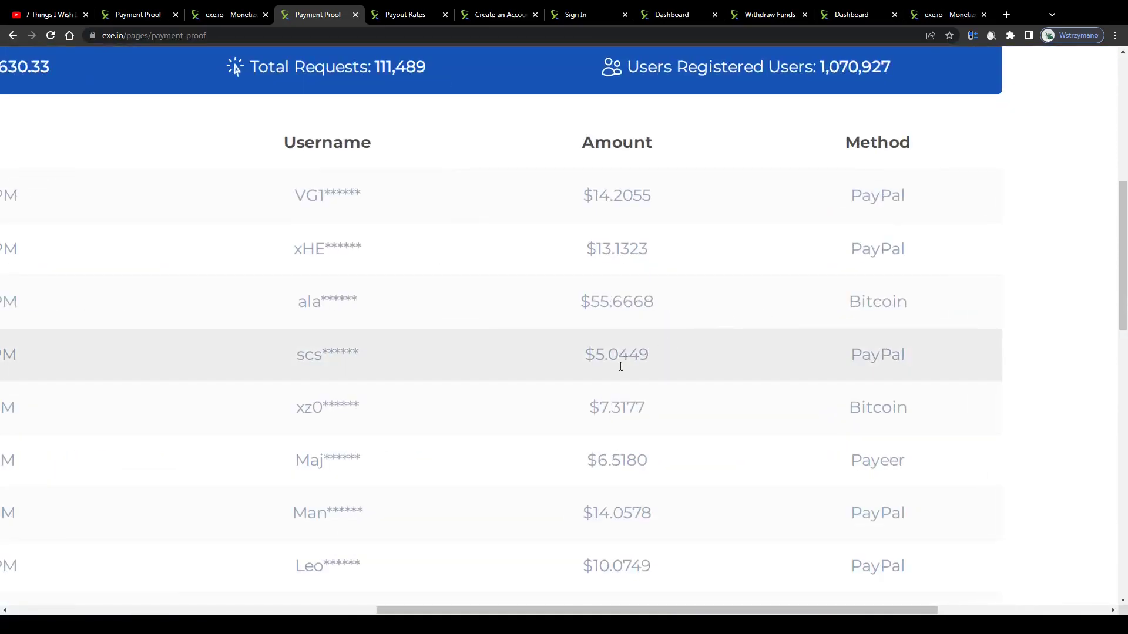
scroll(620, 366, down, 2)
mouse_move(588, 370)
mouse_down()
mouse_move(679, 501)
mouse_move(588, 349)
mouse_up()
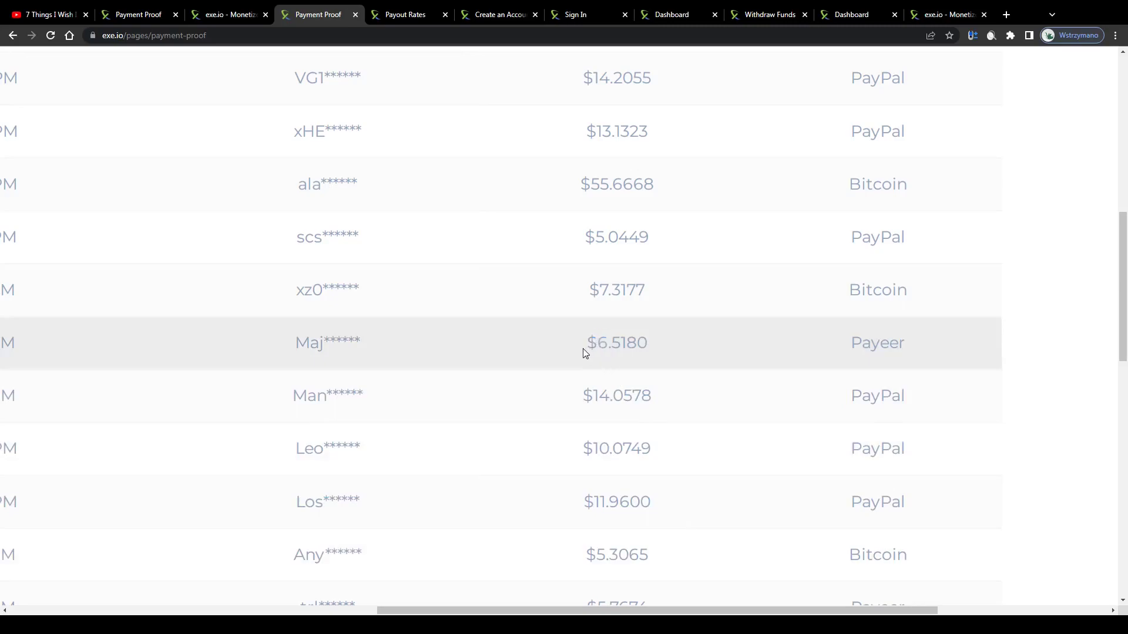
ctrl+scroll(582, 350, down, 5)
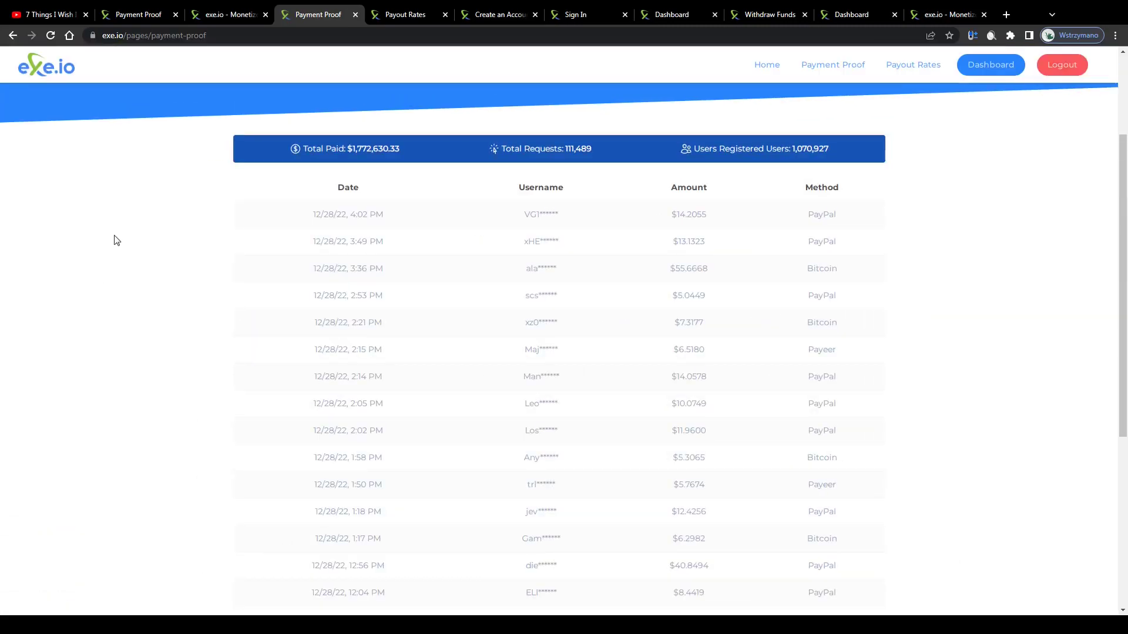
scroll(117, 241, down, 5)
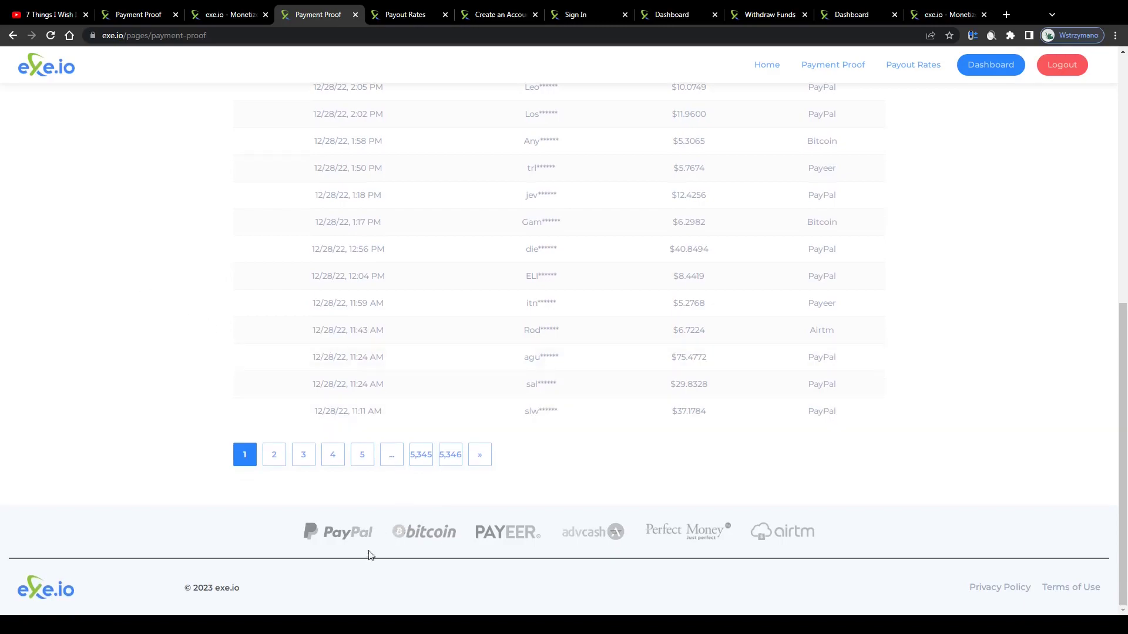
Highlight the Bitcoin payouts of $55.6668 and $7.3177 in the payout history
ctrl+scroll(364, 564, up, 6)
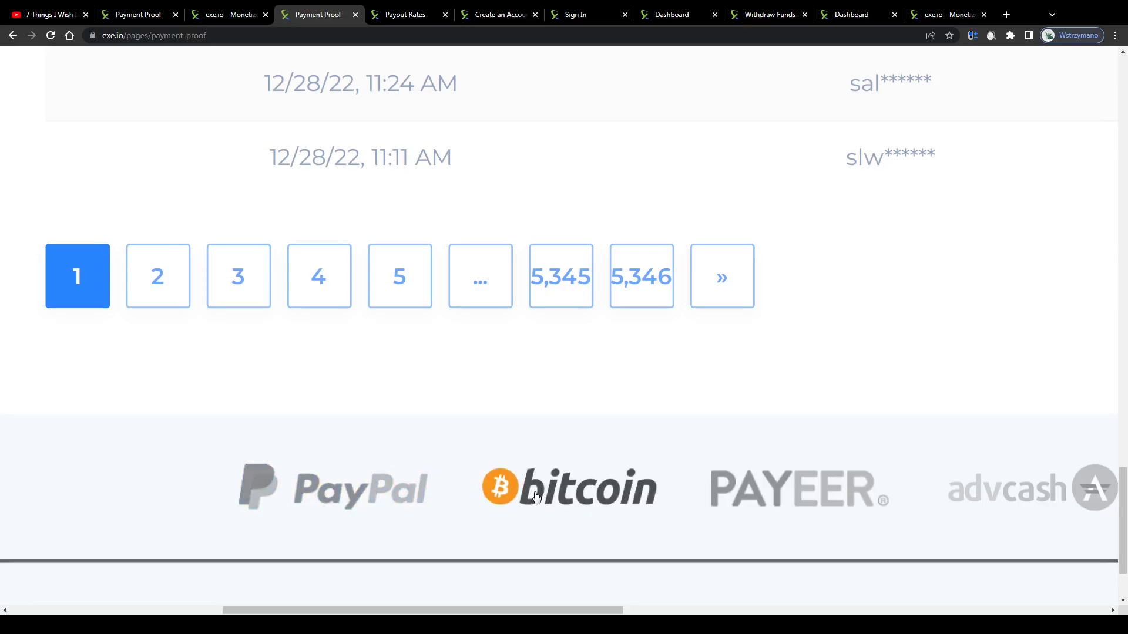
ctrl+scroll(563, 504, down, 6)
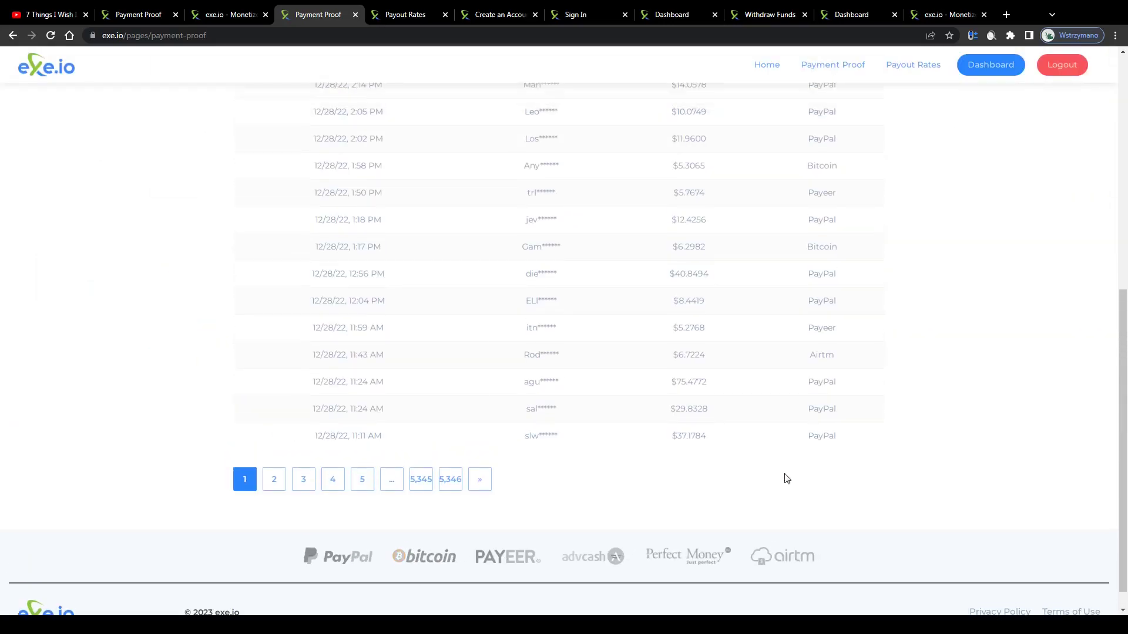
scroll(785, 478, up, 6)
ctrl+scroll(940, 315, up, 6)
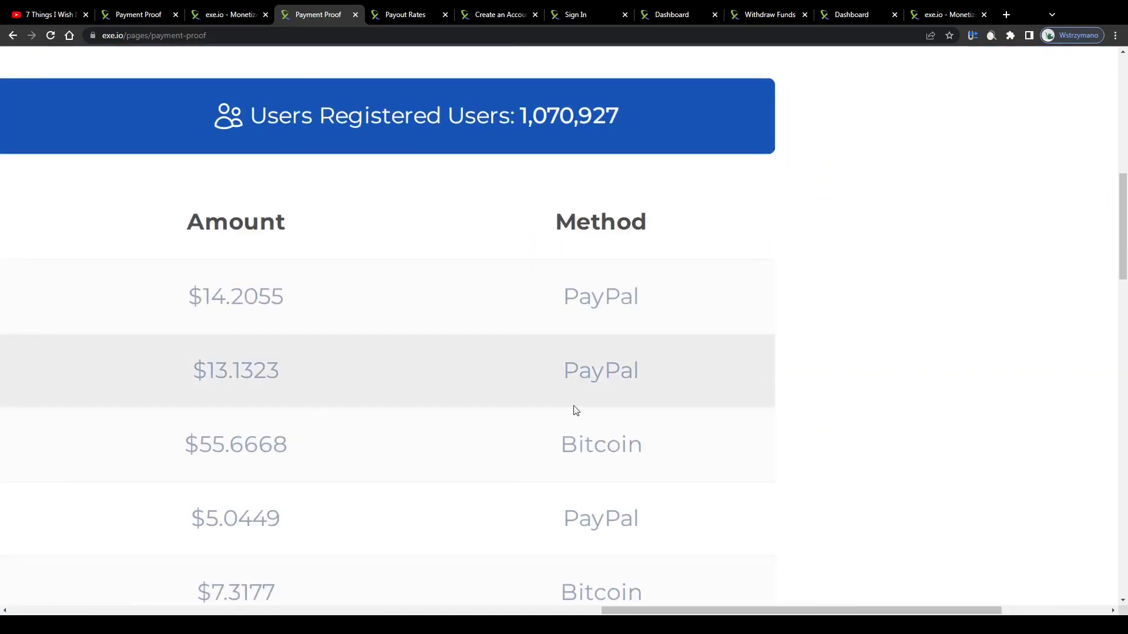
scroll(558, 423, down, 1)
drag(552, 388, 659, 388)
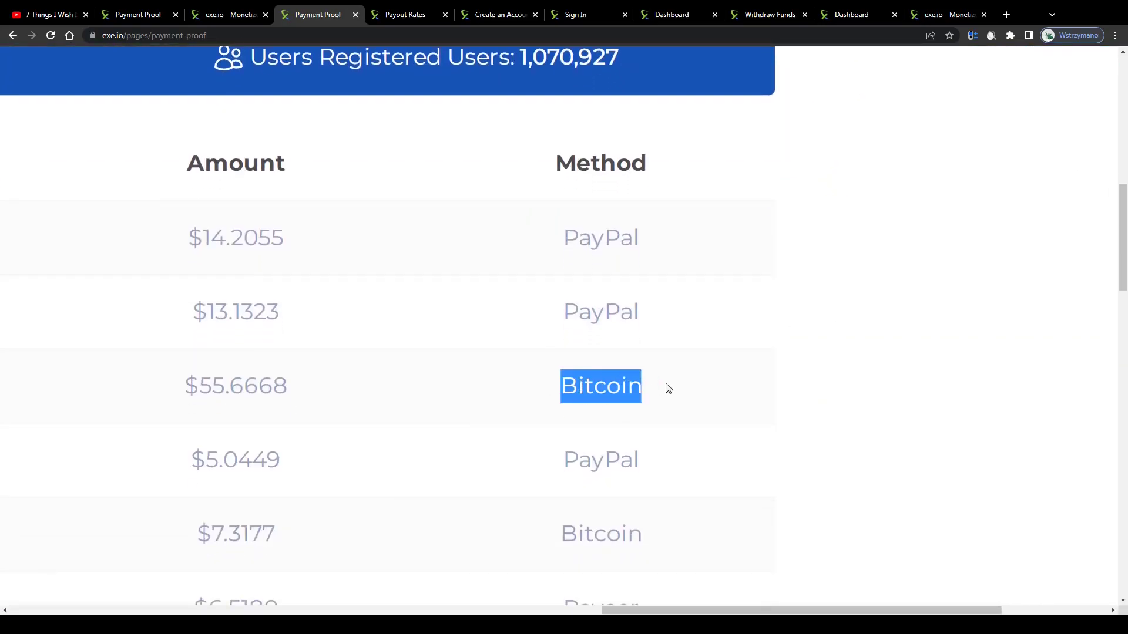
click(491, 389)
drag(191, 387, 674, 392)
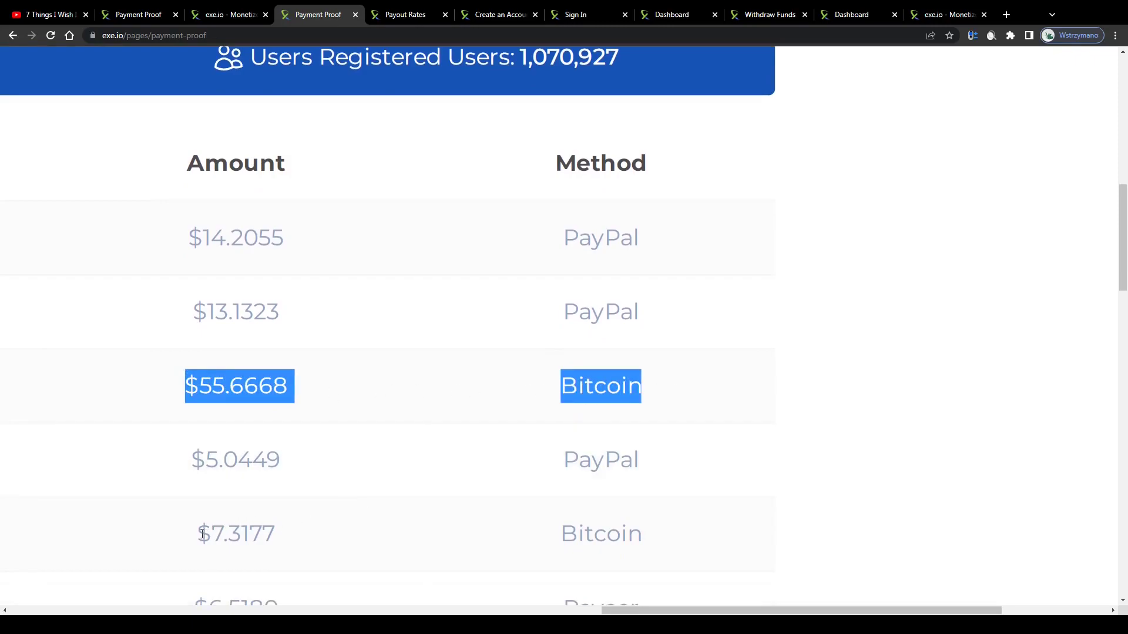
mouse_move(201, 535)
mouse_down()
mouse_move(647, 533)
mouse_move(202, 533)
mouse_up()
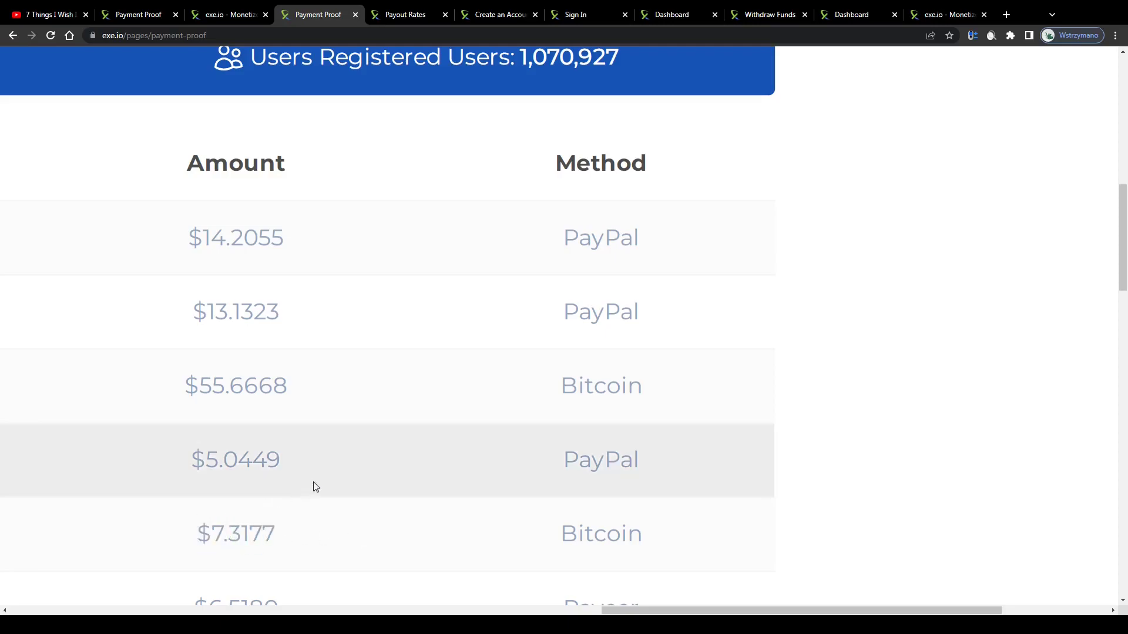
Reset the page zoom and scroll over the accepted payout methods
key(ctrl+0)
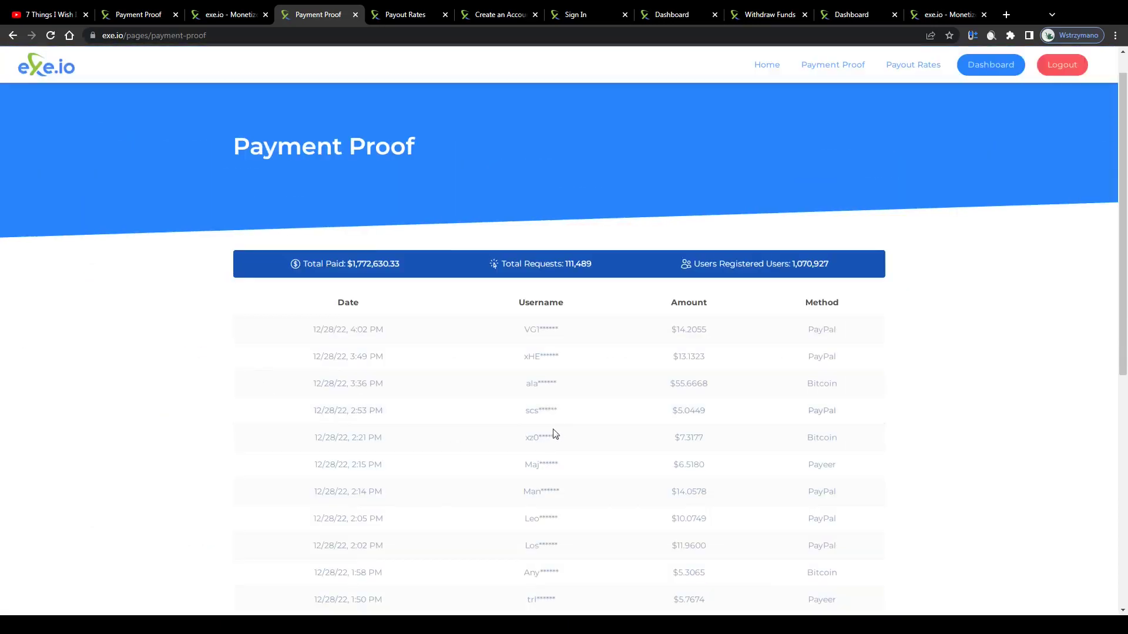
scroll(610, 402, down, 4)
scroll(611, 406, down, 3)
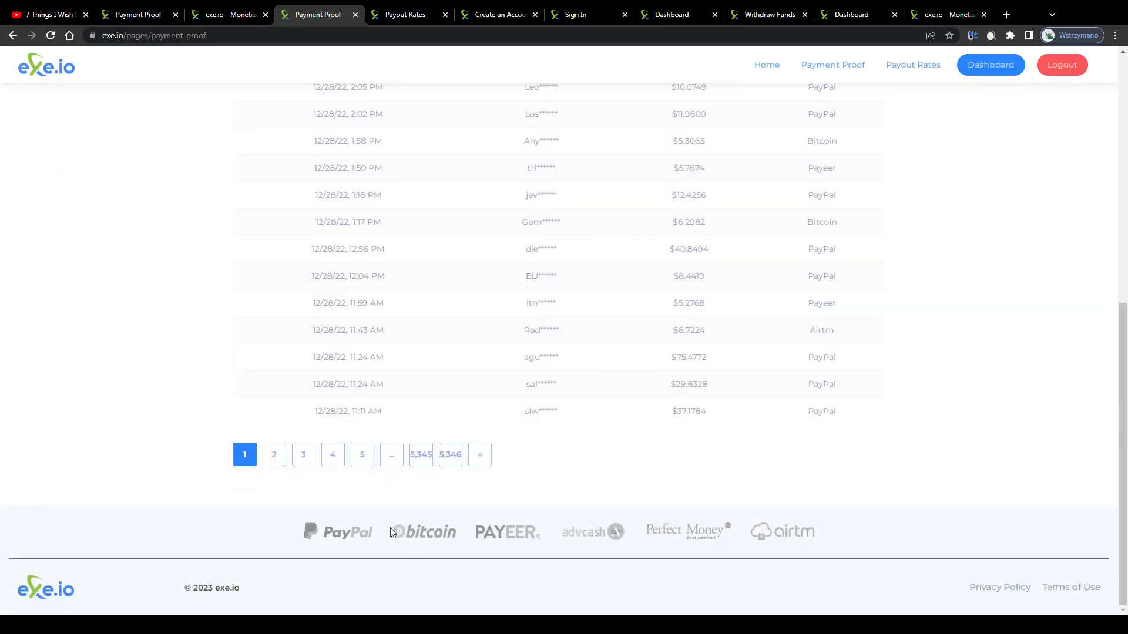
ctrl+scroll(470, 558, up, 5)
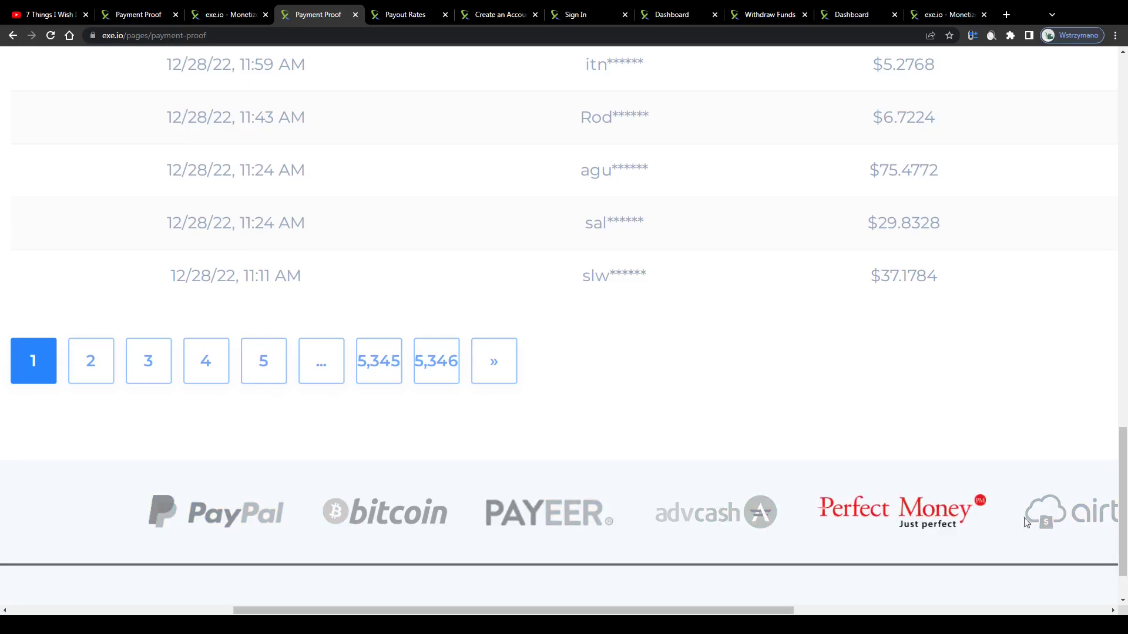
key(ctrl+Tab)
scroll(388, 261, down, 3)
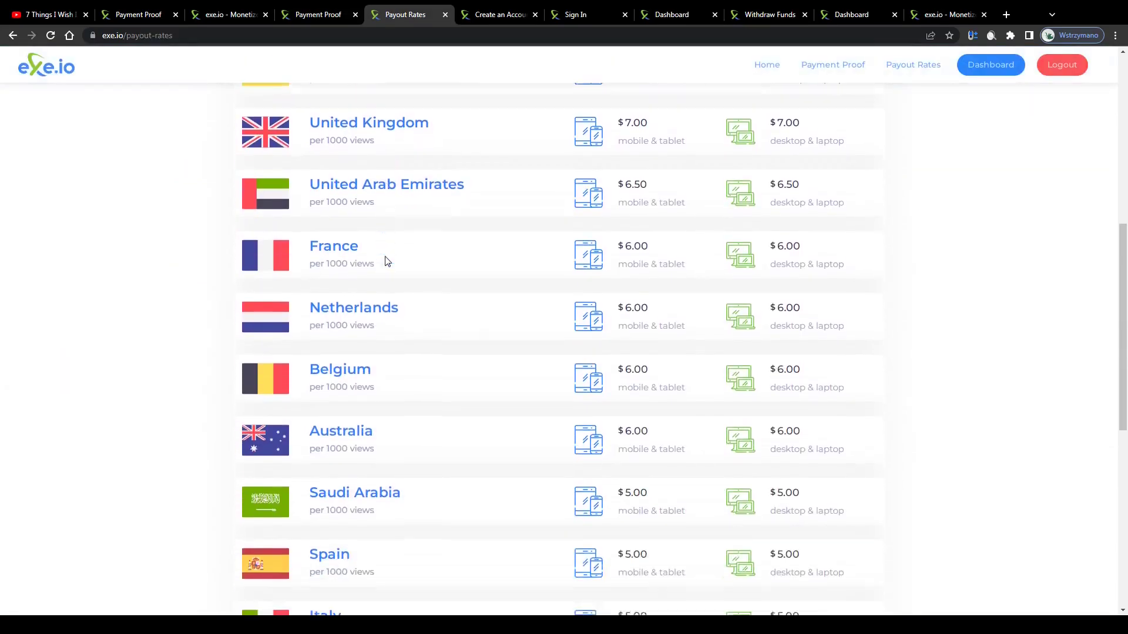
scroll(385, 260, down, 3)
scroll(385, 259, down, 2)
scroll(386, 260, down, 2)
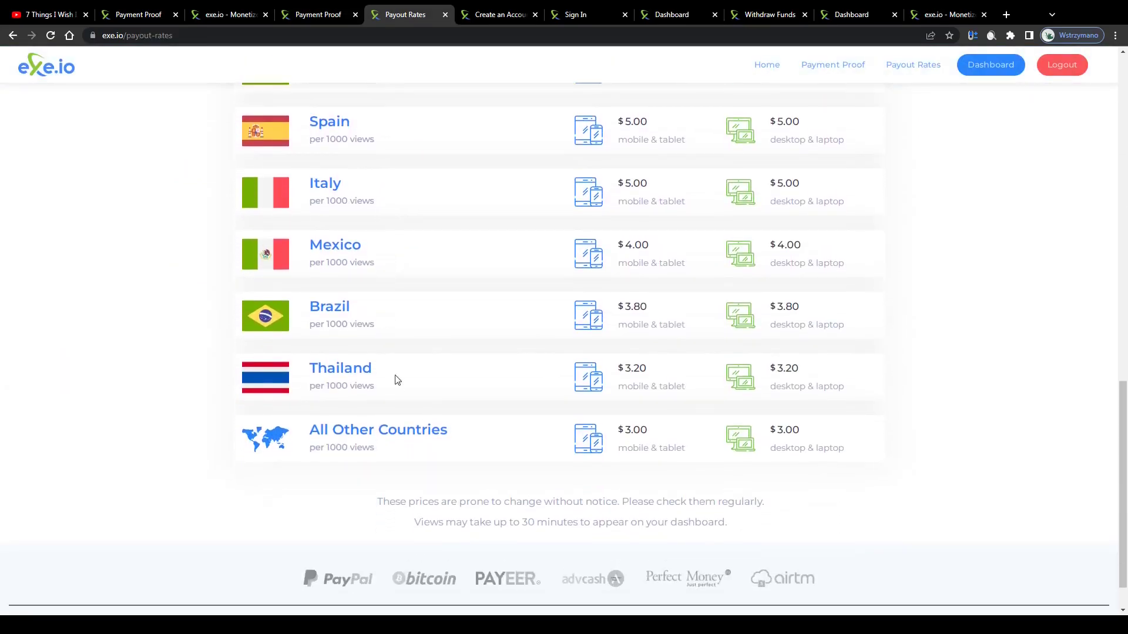
ctrl+scroll(503, 398, up, 2)
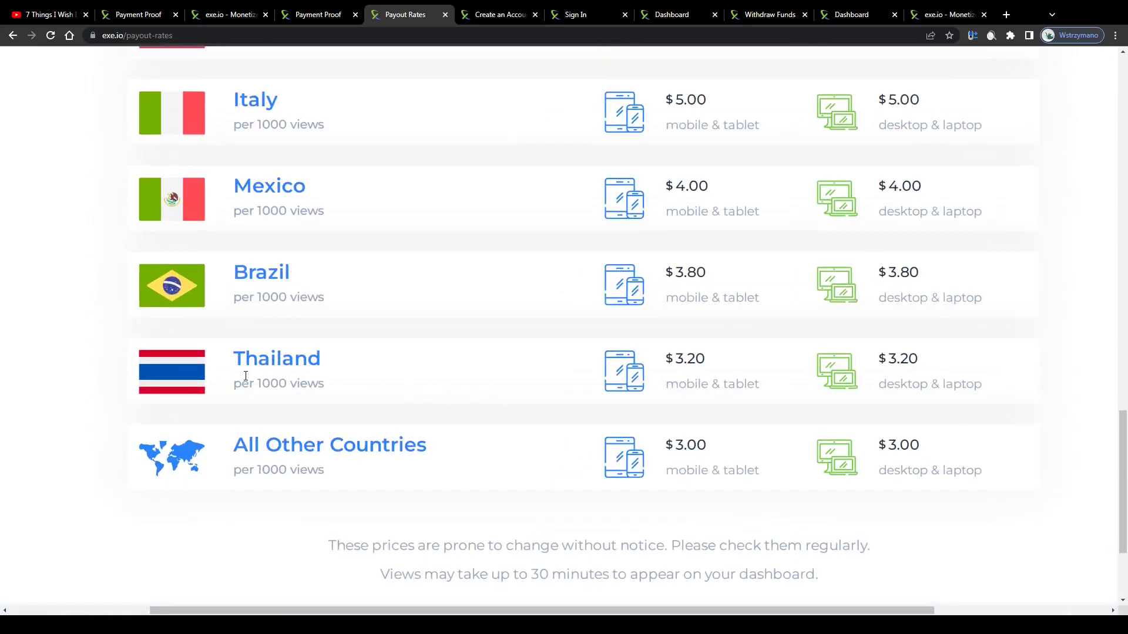
drag(240, 354, 351, 386)
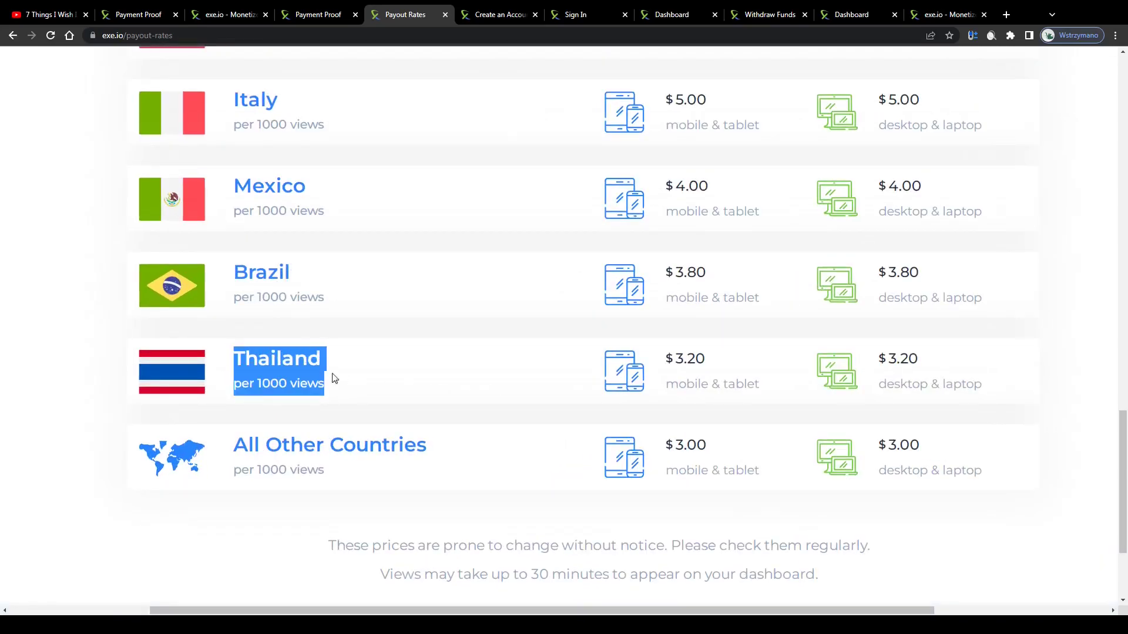
drag(234, 356, 246, 356)
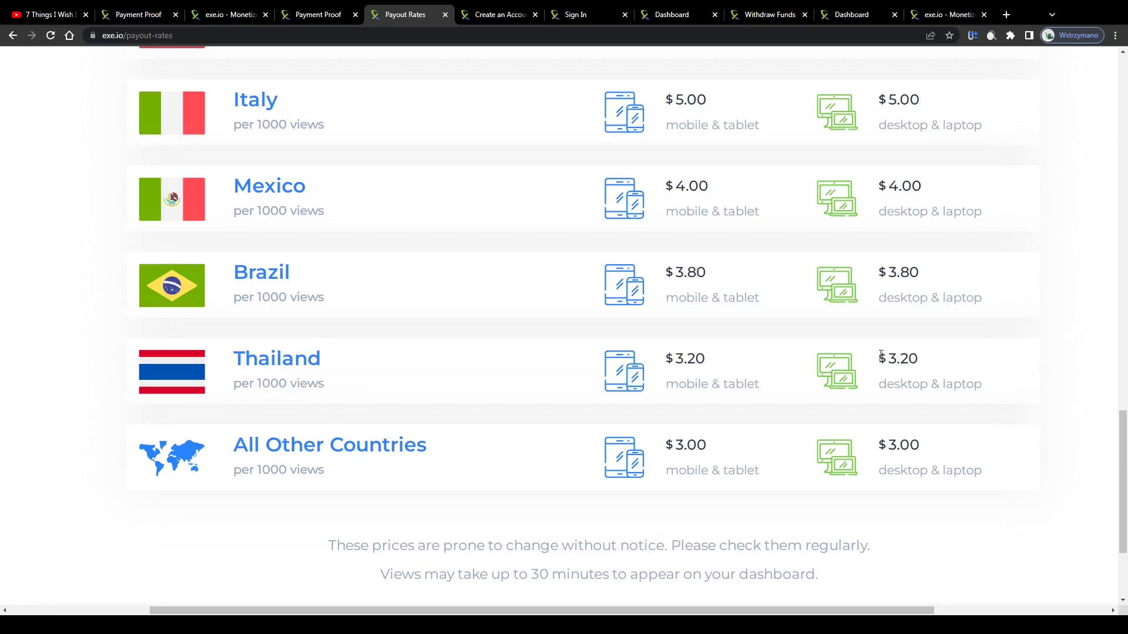
drag(881, 355, 893, 363)
scroll(881, 359, up, 1)
scroll(881, 359, up, 2)
scroll(881, 359, up, 2)
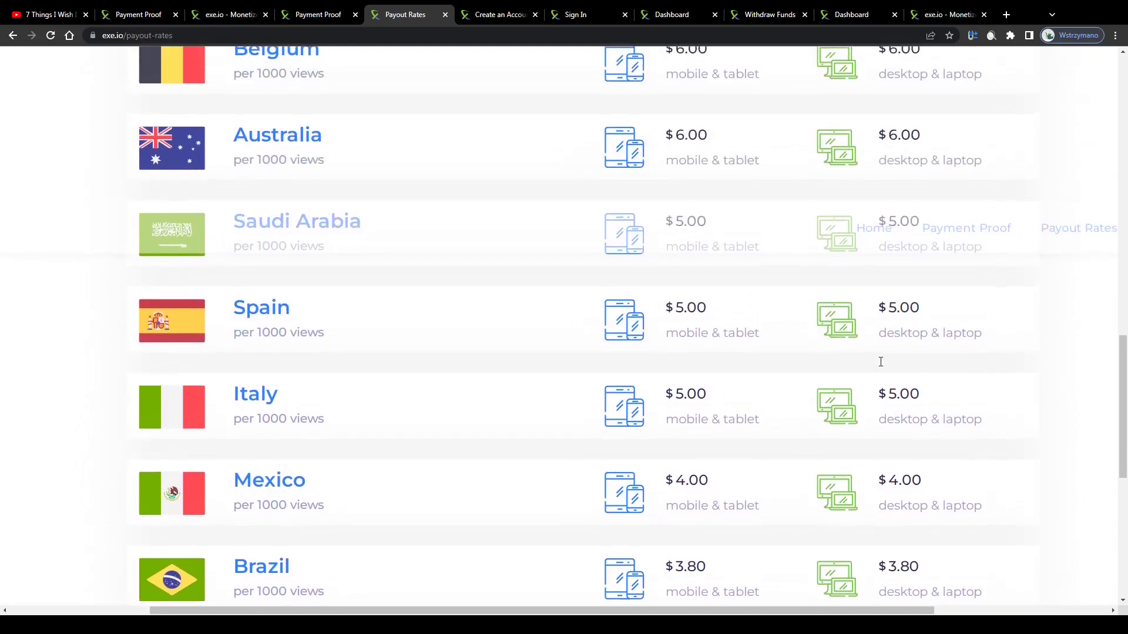
scroll(607, 401, up, 1)
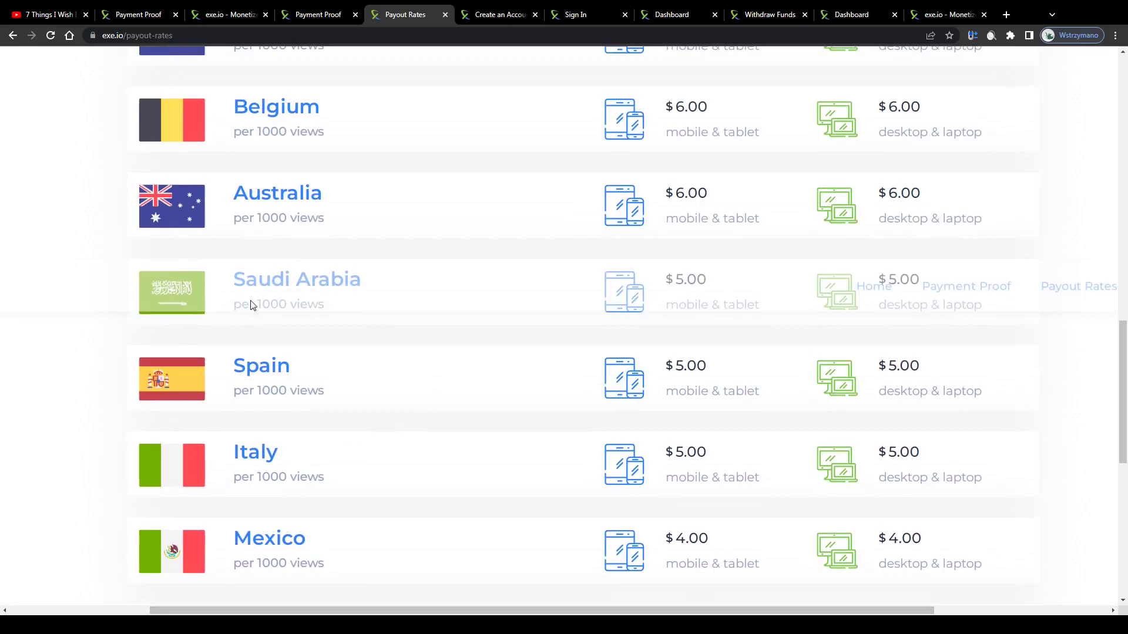
mouse_move(231, 366)
mouse_down()
mouse_move(953, 456)
mouse_move(727, 378)
mouse_move(694, 323)
mouse_up()
scroll(351, 382, up, 2)
scroll(352, 383, up, 2)
scroll(352, 382, up, 2)
scroll(354, 385, up, 2)
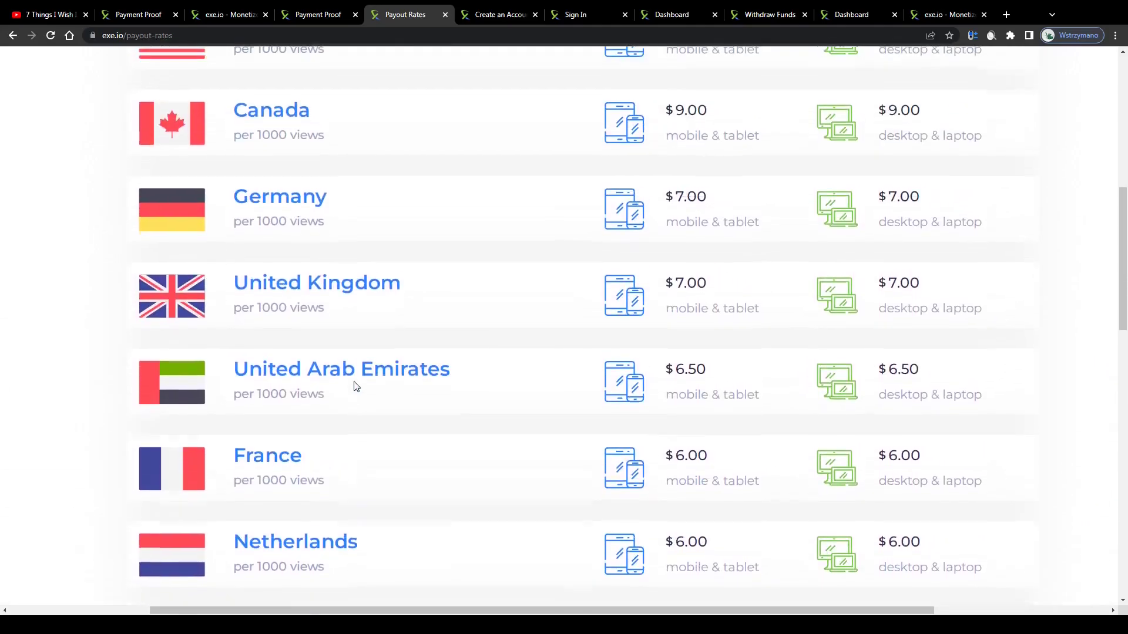
scroll(355, 387, up, 1)
mouse_move(672, 518)
mouse_down()
mouse_move(730, 529)
mouse_move(671, 521)
mouse_up()
mouse_move(665, 436)
mouse_down()
mouse_move(758, 461)
mouse_move(666, 437)
mouse_up()
drag(453, 438, 236, 431)
click(235, 432)
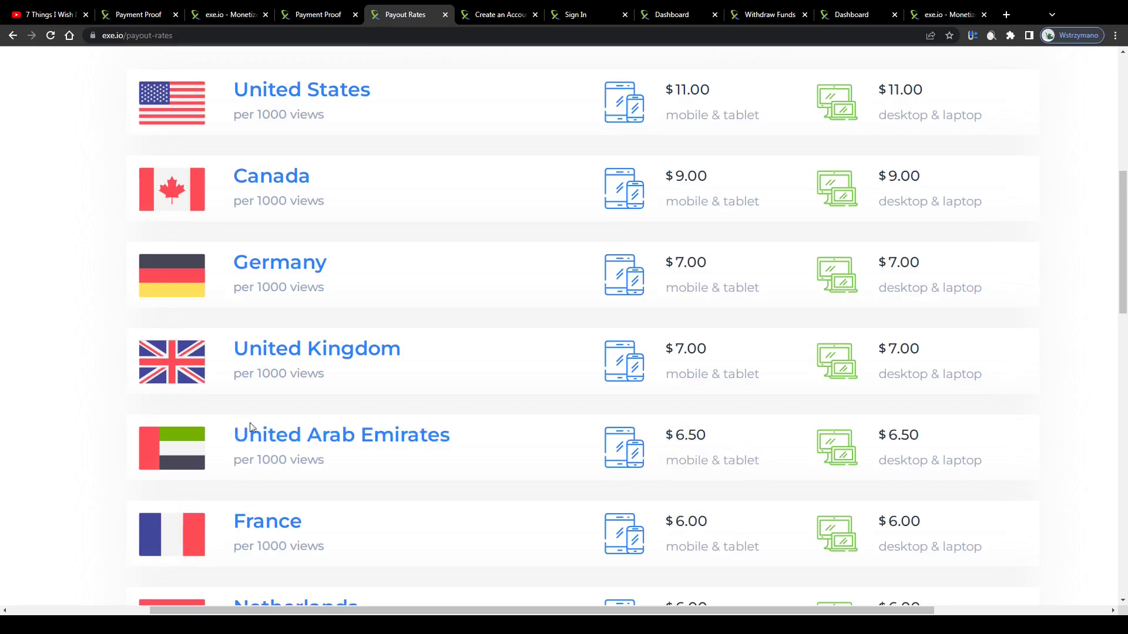
scroll(253, 428, up, 2)
scroll(297, 436, up, 1)
scroll(647, 459, up, 1)
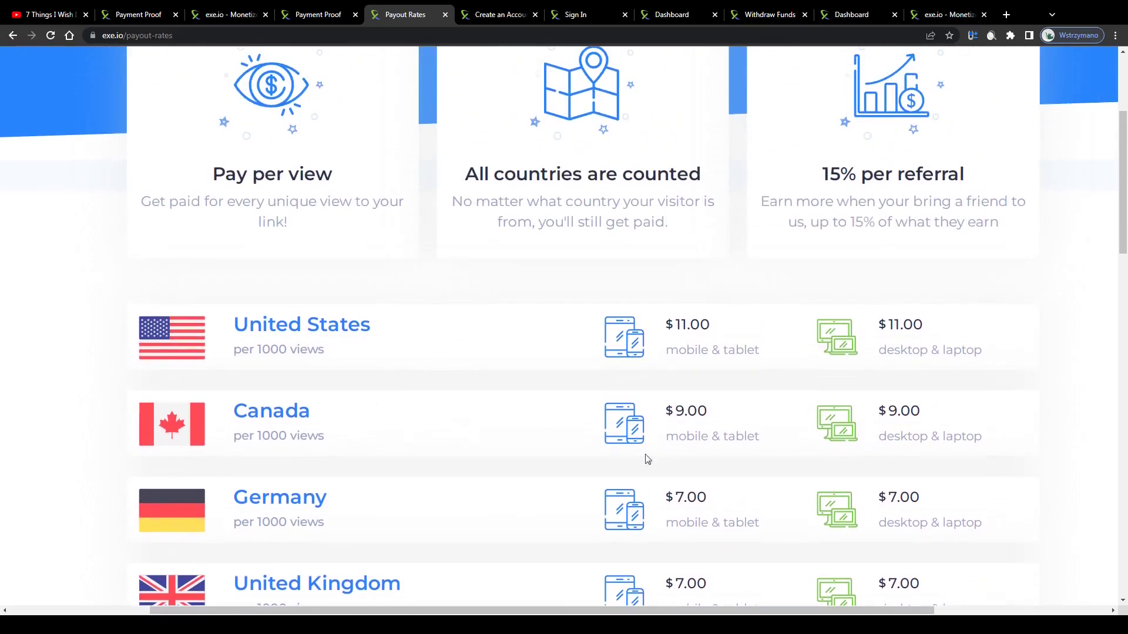
drag(675, 498, 732, 499)
click(666, 492)
drag(664, 413, 675, 414)
click(664, 414)
drag(666, 323, 714, 325)
click(668, 322)
scroll(493, 386, down, 1)
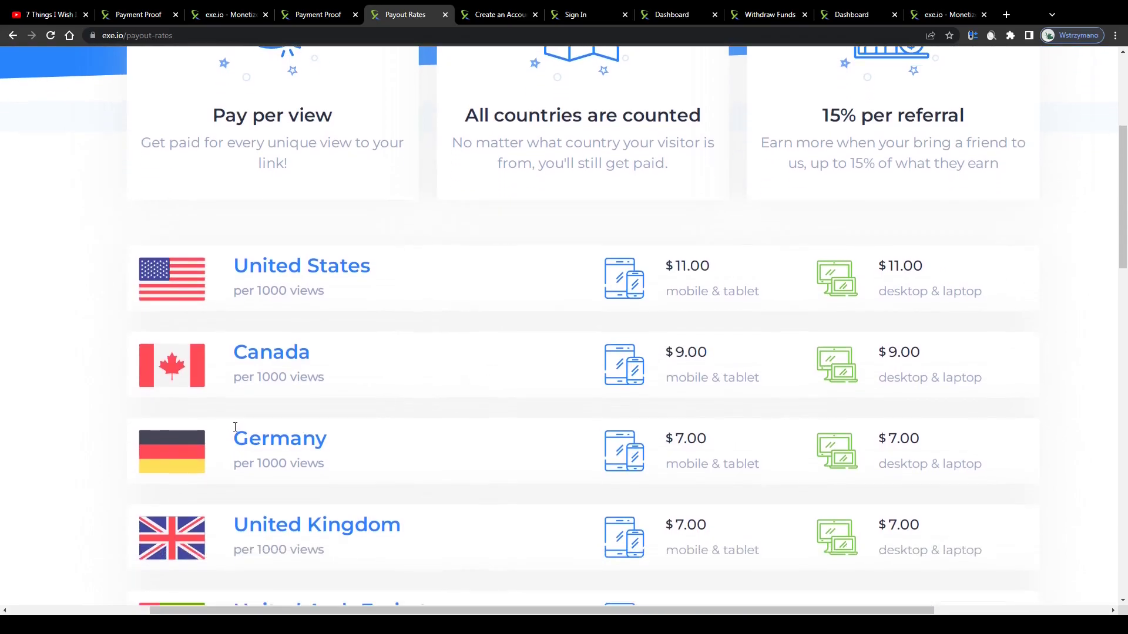
drag(249, 440, 343, 445)
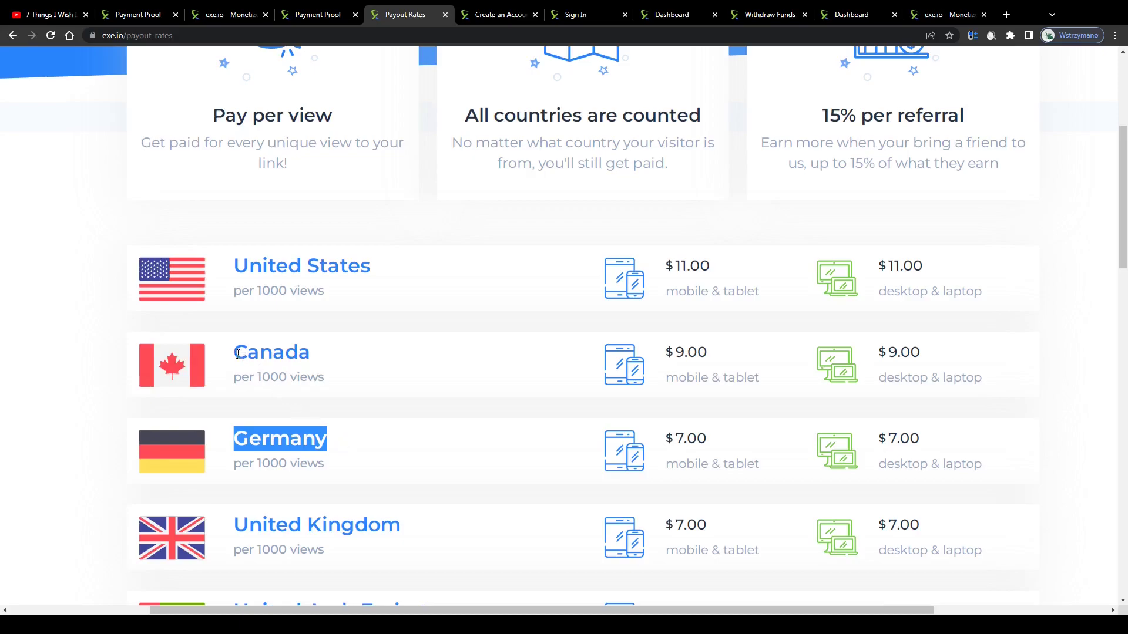
drag(237, 353, 313, 355)
drag(235, 268, 385, 269)
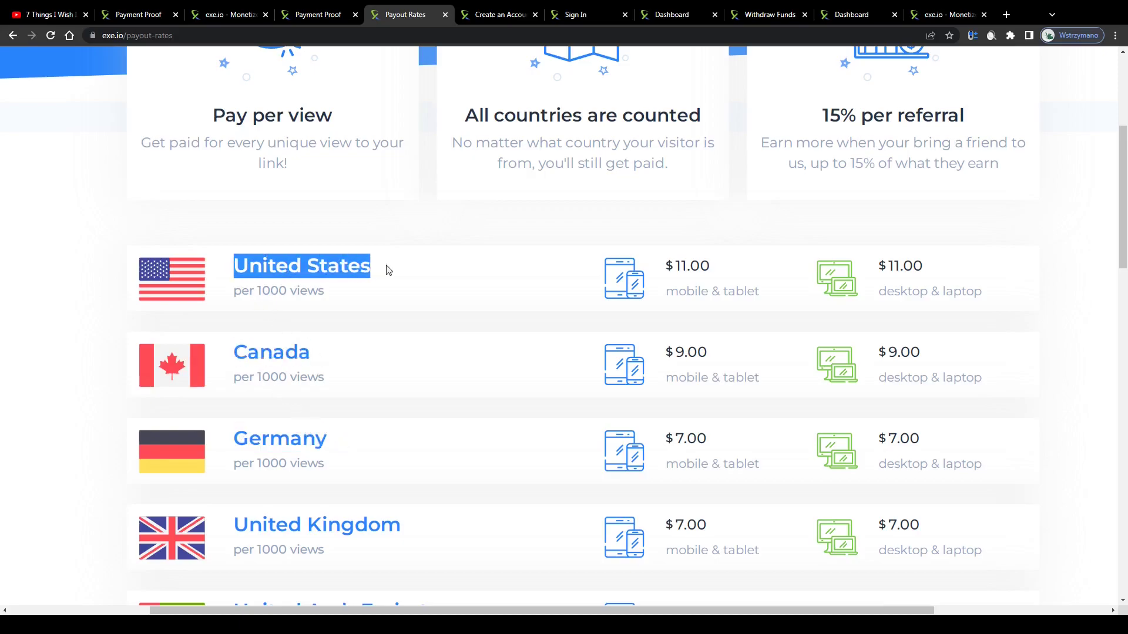
mouse_move(326, 295)
mouse_down()
mouse_move(231, 292)
mouse_move(478, 346)
mouse_move(392, 390)
mouse_move(323, 346)
mouse_move(348, 369)
mouse_up()
click(332, 295)
scroll(333, 295, up, 3)
ctrl+scroll(210, 300, up, 3)
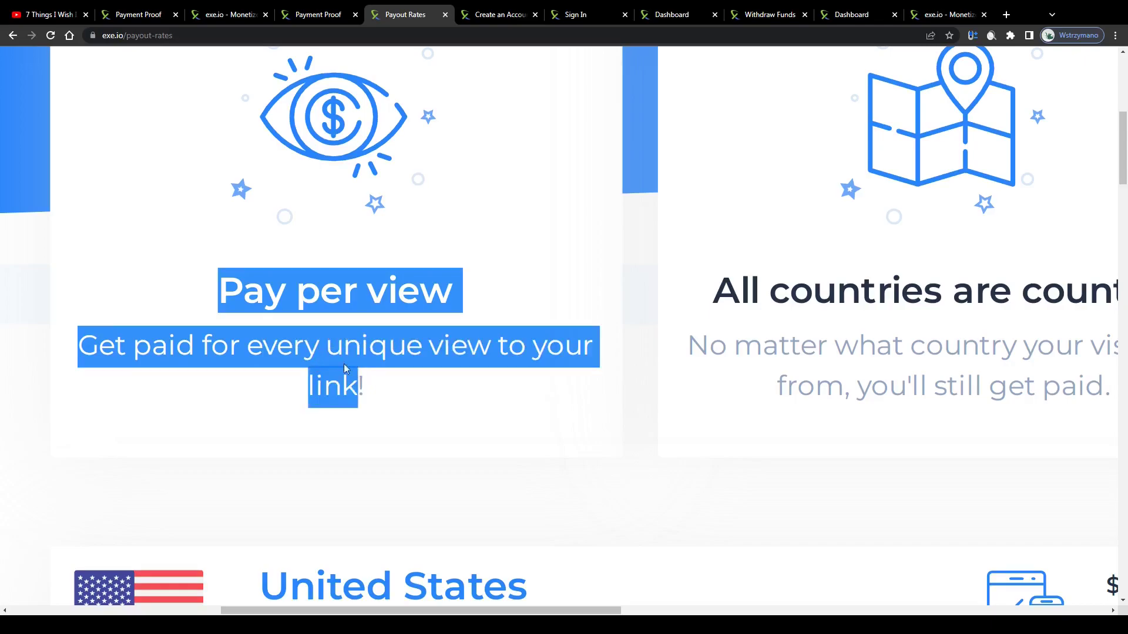
click(225, 302)
ctrl+scroll(225, 301, down, 5)
ctrl+scroll(323, 335, down, 2)
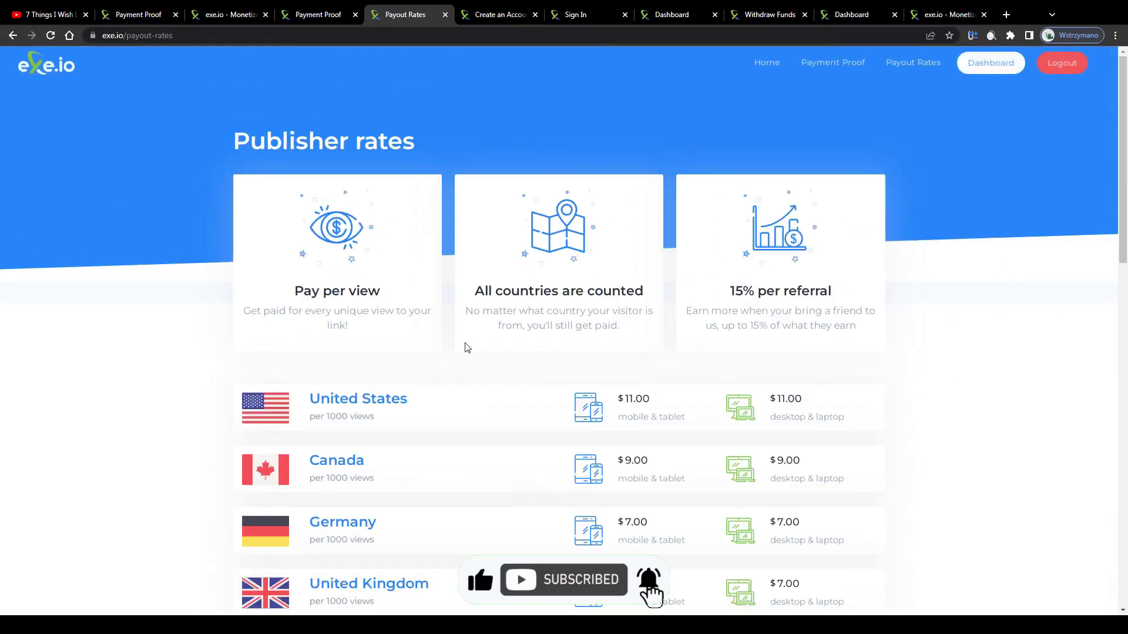
scroll(500, 351, down, 1)
scroll(499, 351, down, 1)
scroll(499, 350, down, 1)
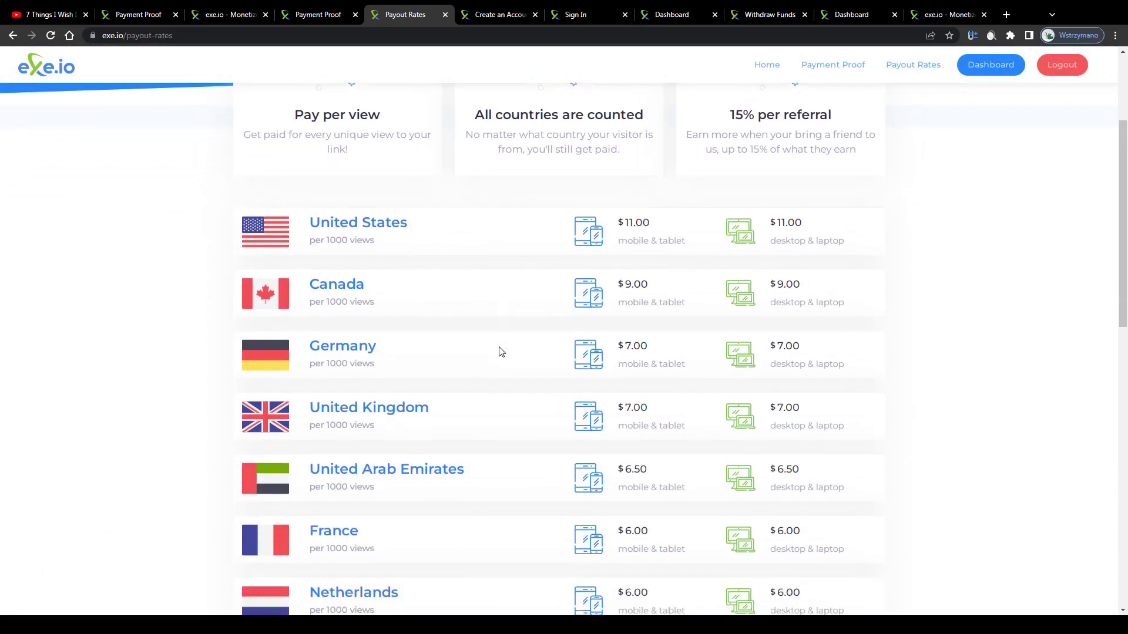
scroll(499, 350, down, 2)
scroll(500, 351, down, 2)
scroll(501, 351, down, 2)
scroll(501, 351, down, 2)
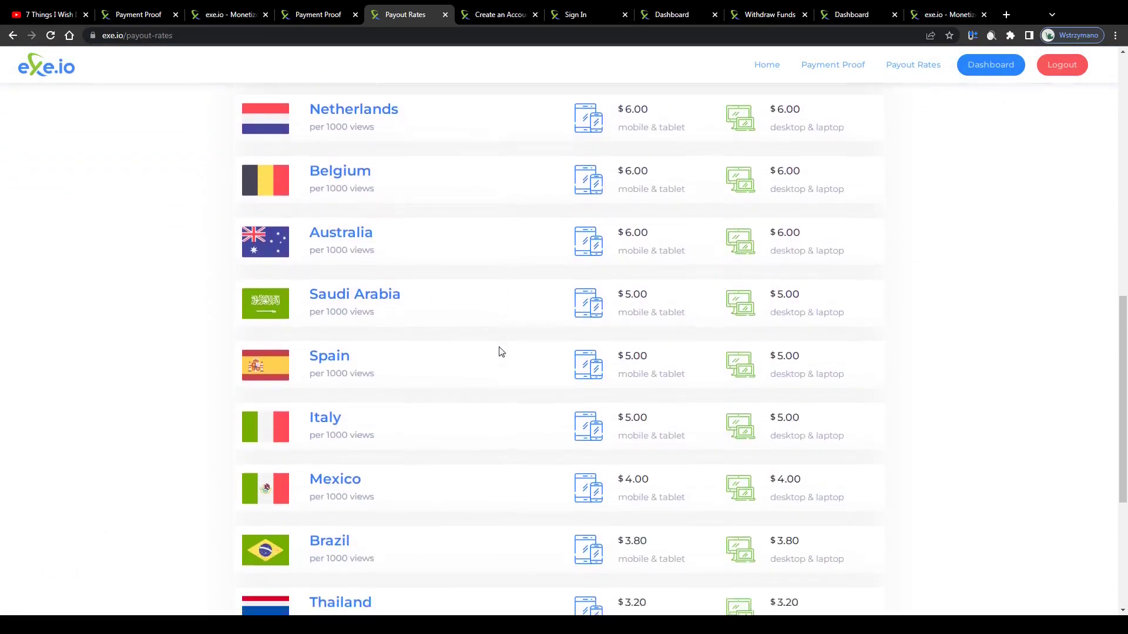
scroll(501, 352, down, 1)
scroll(502, 352, down, 3)
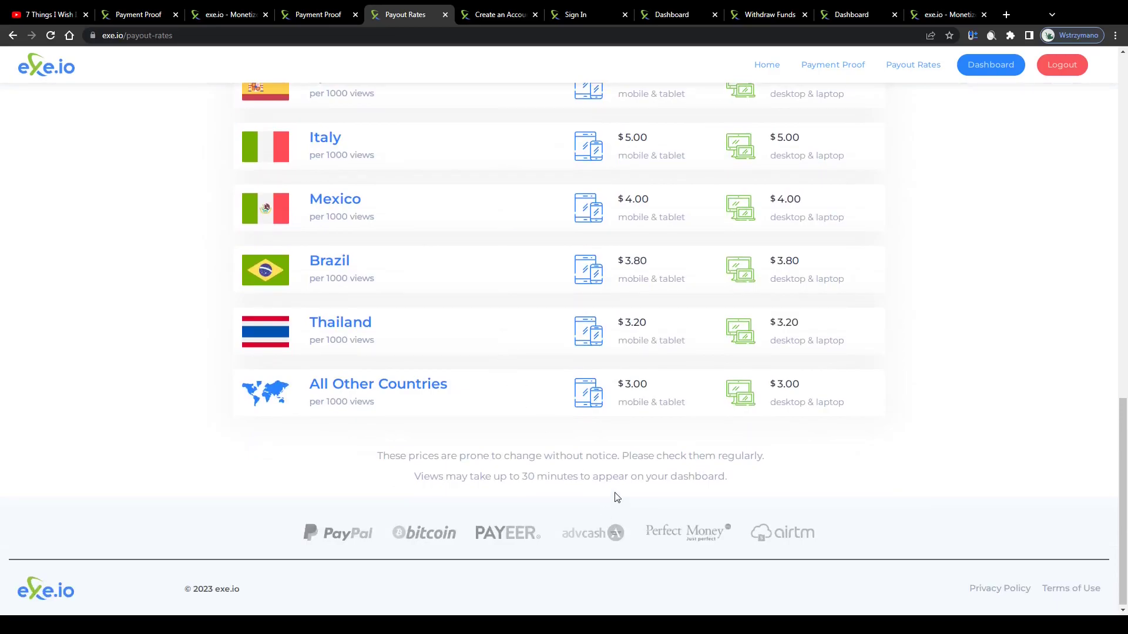
key(Home)
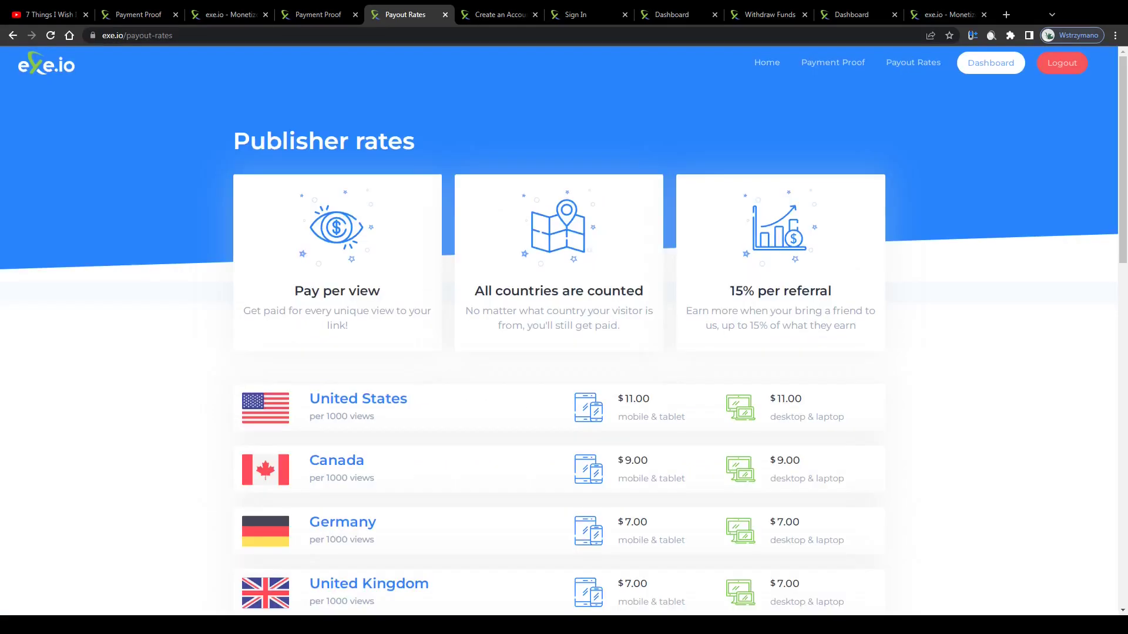
Bring up the Create an Account page with the registration form zoomed in
key(ctrl+Tab)
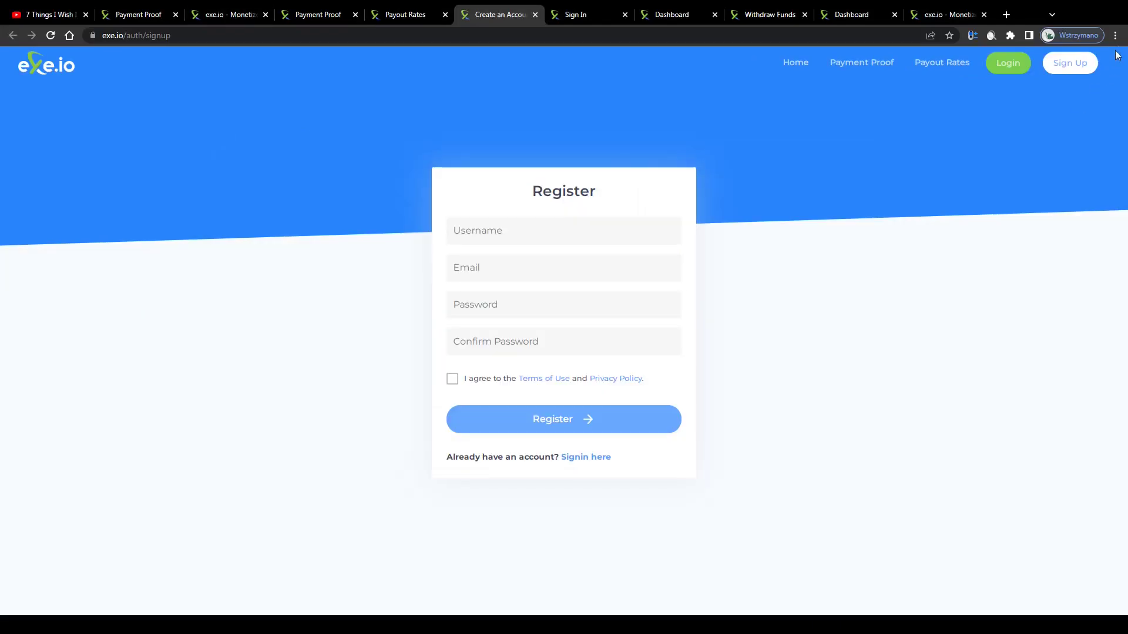
key(ctrl+plus)
key(ctrl+plus)
key(ctrl+plus)
key(ctrl+0)
key(ctrl+plus)
key(ctrl+plus)
key(ctrl+plus)
key(ctrl+plus)
key(ctrl+plus)
mouse_move(500, 150)
mouse_down()
mouse_move(671, 156)
mouse_move(509, 143)
mouse_up()
scroll(515, 170, down, 2)
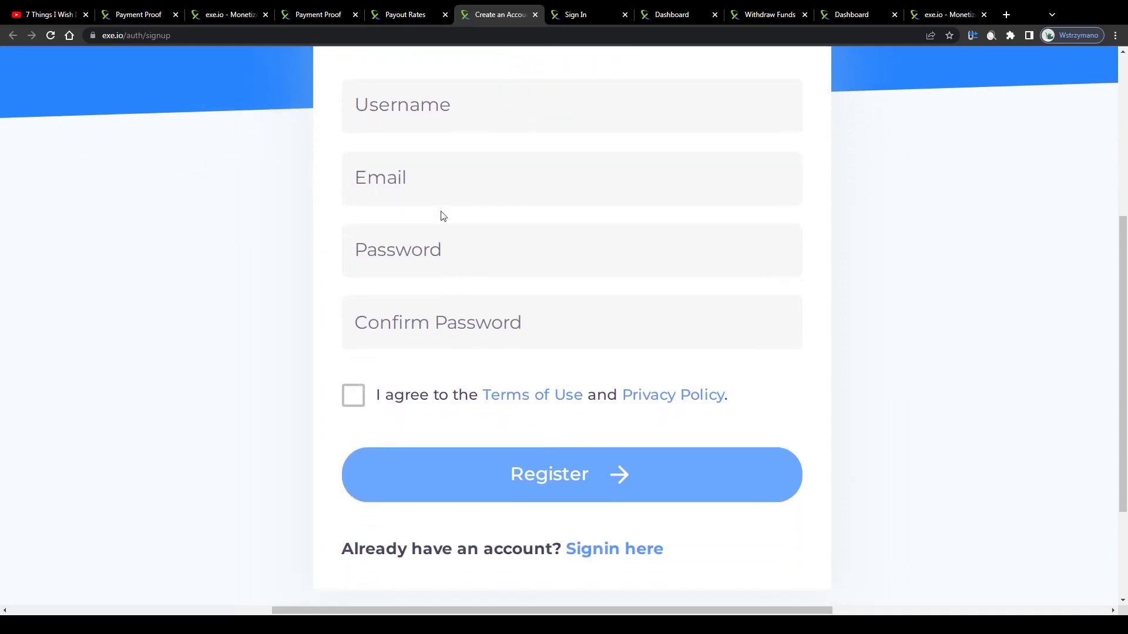
Agree to the terms, register the account, and move to the member dashboard
click(354, 396)
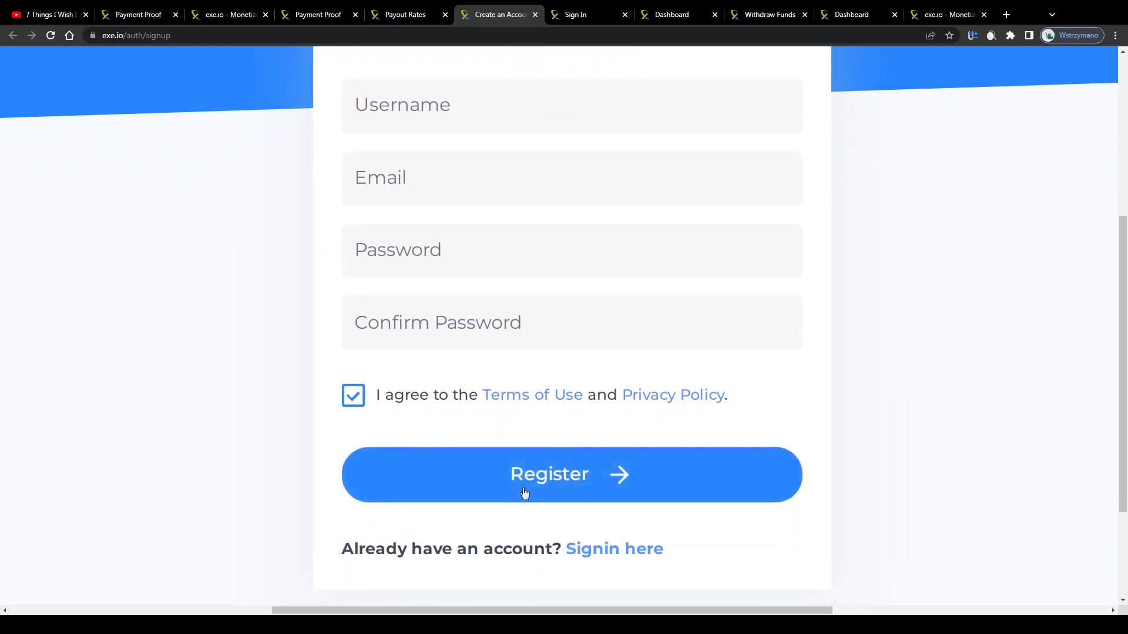
click(566, 458)
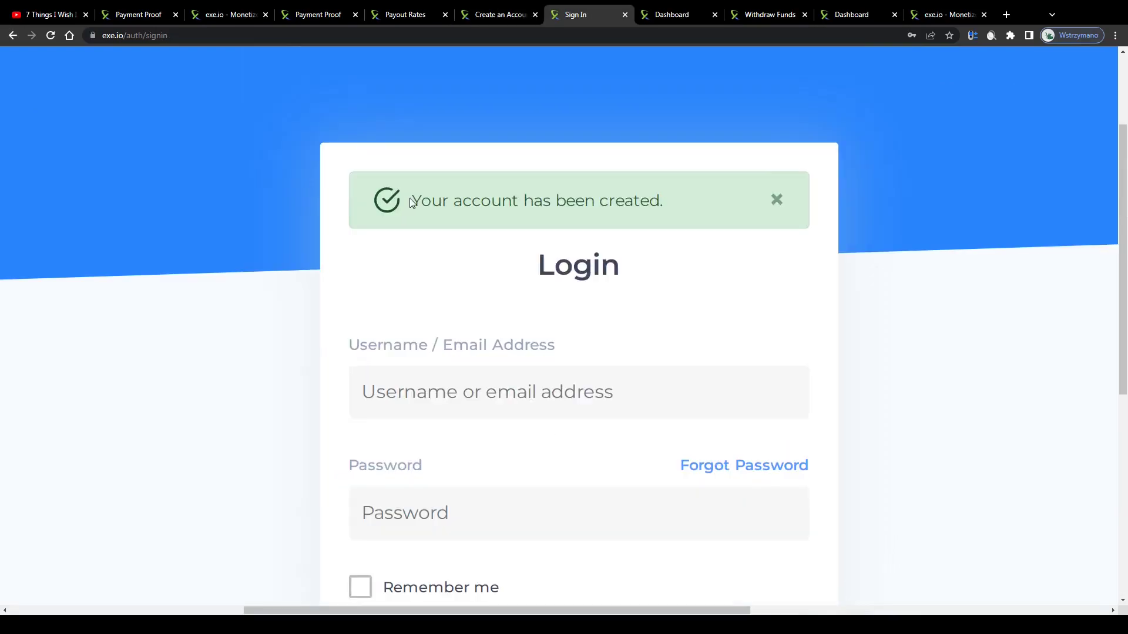
mouse_move(411, 201)
mouse_down()
mouse_move(659, 200)
mouse_move(463, 195)
mouse_up()
key(ctrl+Tab)
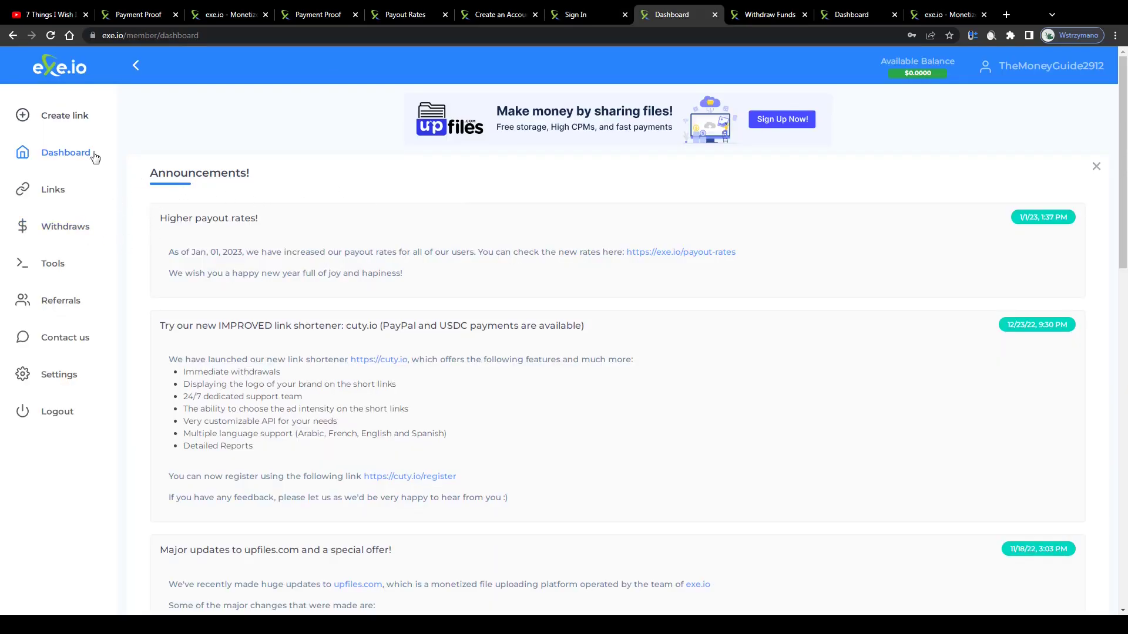
Scroll through the dashboard Announcements section
scroll(46, 158, up, 3)
drag(60, 156, 213, 151)
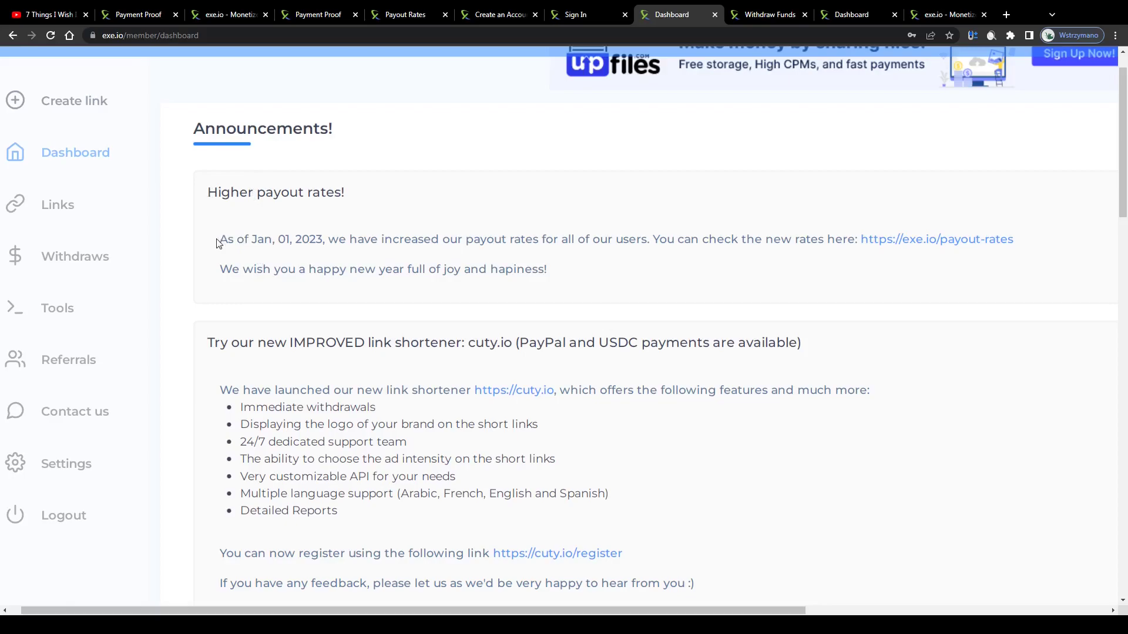
scroll(219, 243, down, 2)
scroll(292, 399, down, 2)
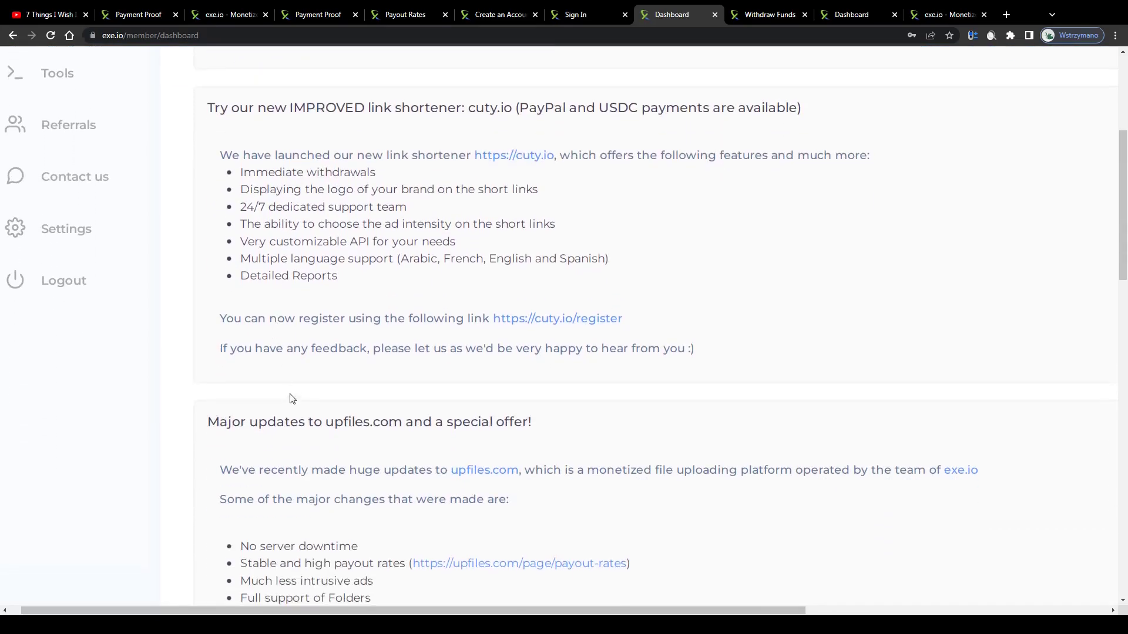
click(254, 420)
Highlight the payout rate increase announcement, then check the Withdraw Funds pending total
scroll(235, 381, up, 3)
scroll(230, 294, up, 2)
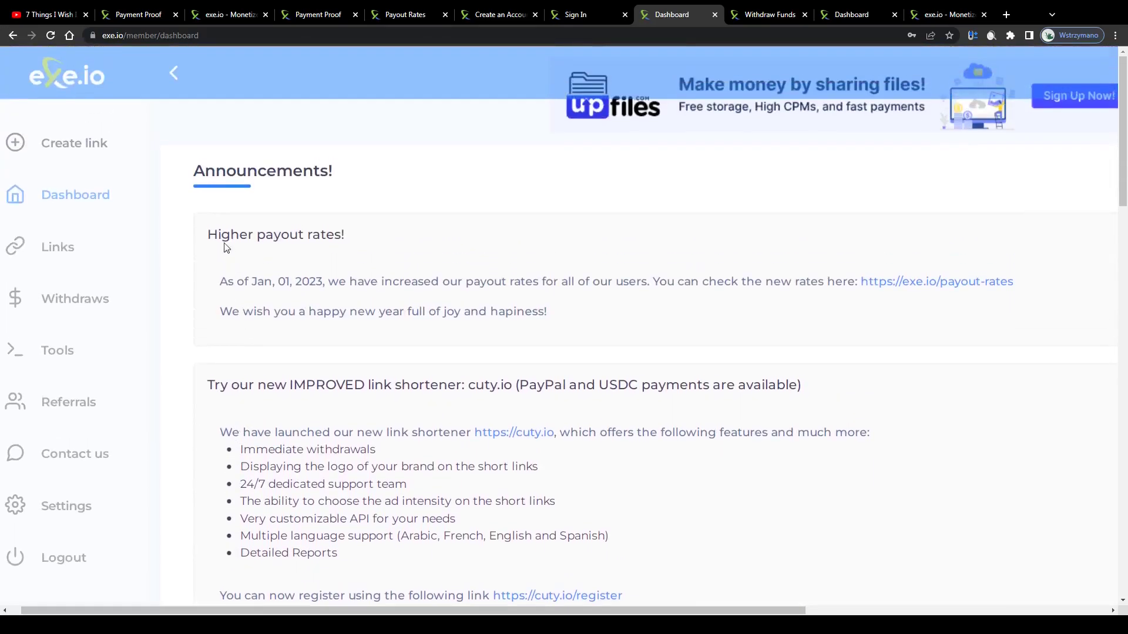
mouse_move(221, 283)
mouse_down()
mouse_move(520, 275)
mouse_move(226, 276)
mouse_move(503, 310)
mouse_move(378, 279)
mouse_up()
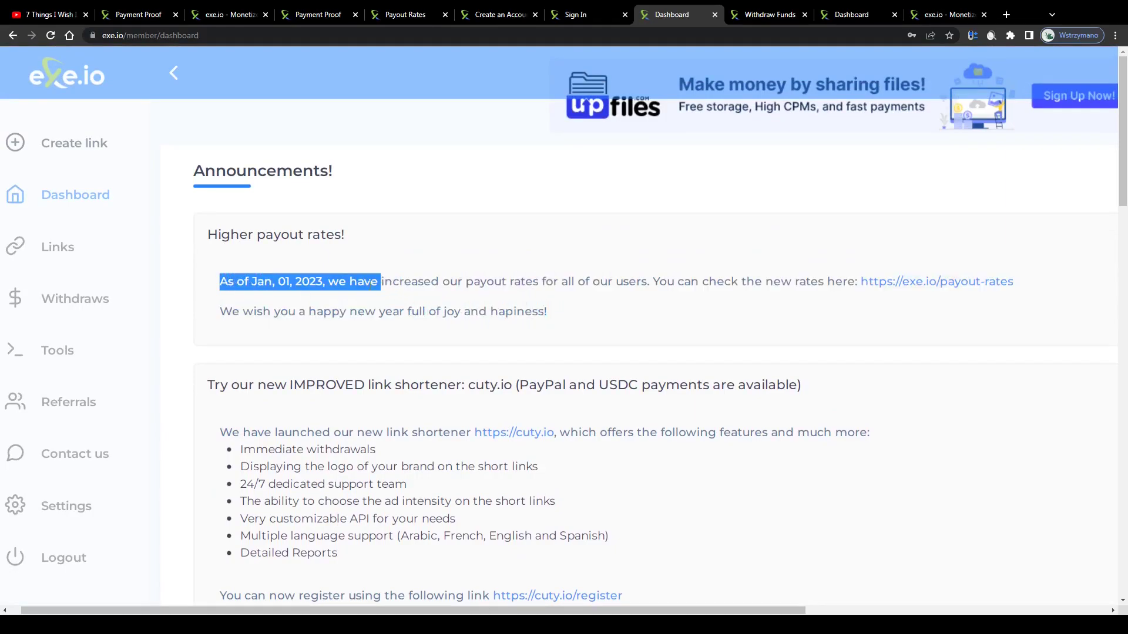
key(ctrl+Tab)
mouse_move(591, 172)
mouse_down()
mouse_move(693, 176)
mouse_move(573, 173)
mouse_up()
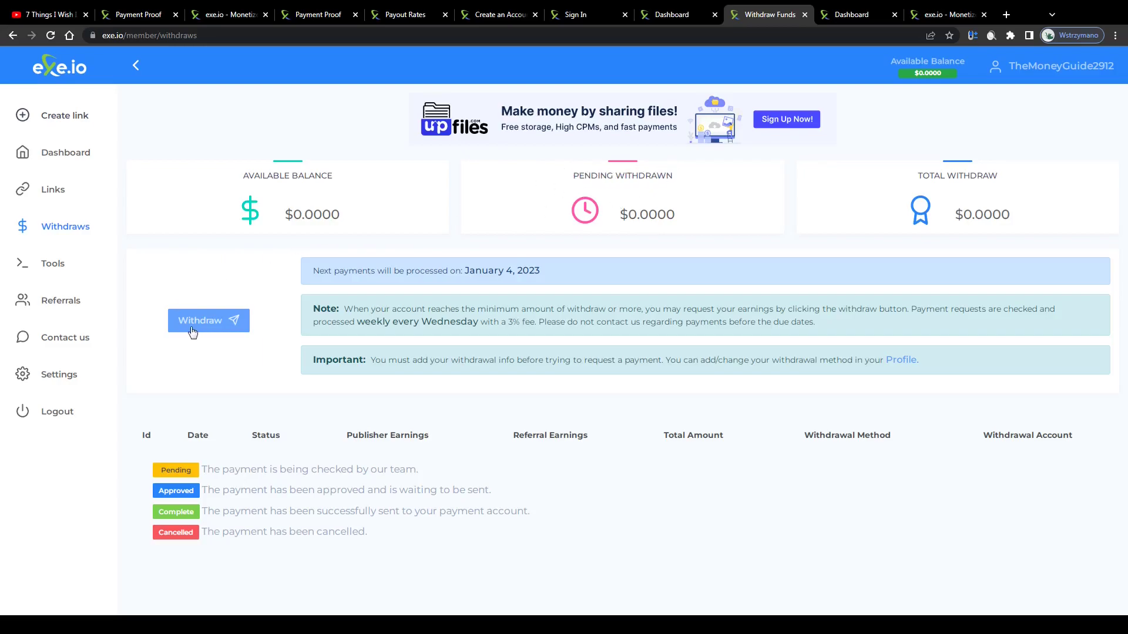
Scroll the Withdraws page to the payment status legend, then return to the dashboard
ctrl+scroll(191, 326, up, 3)
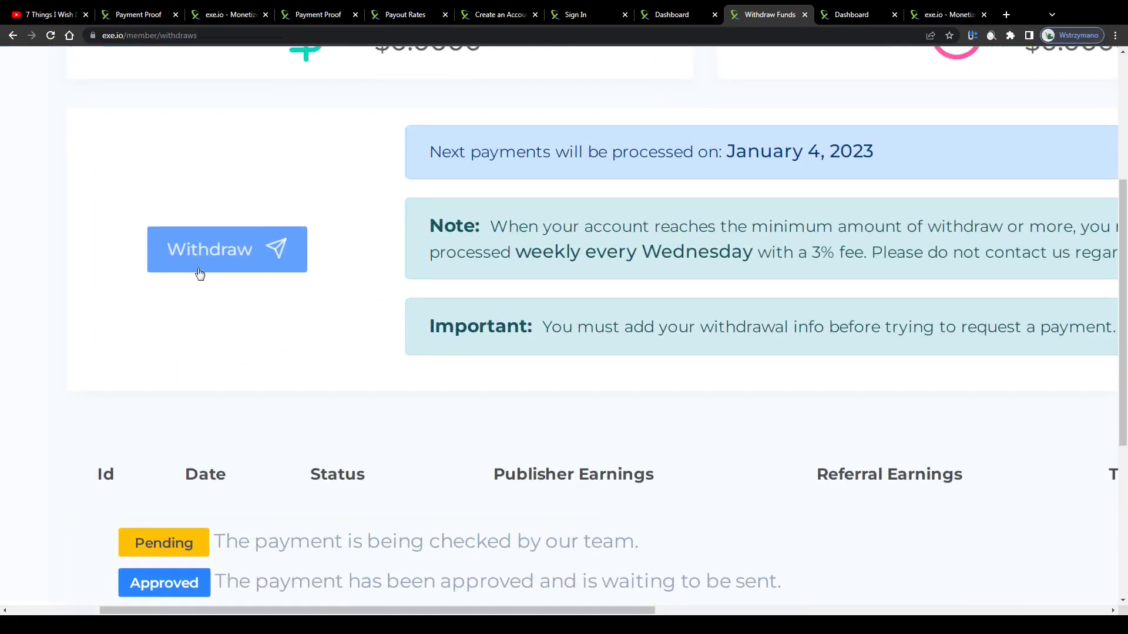
scroll(221, 251, down, 2)
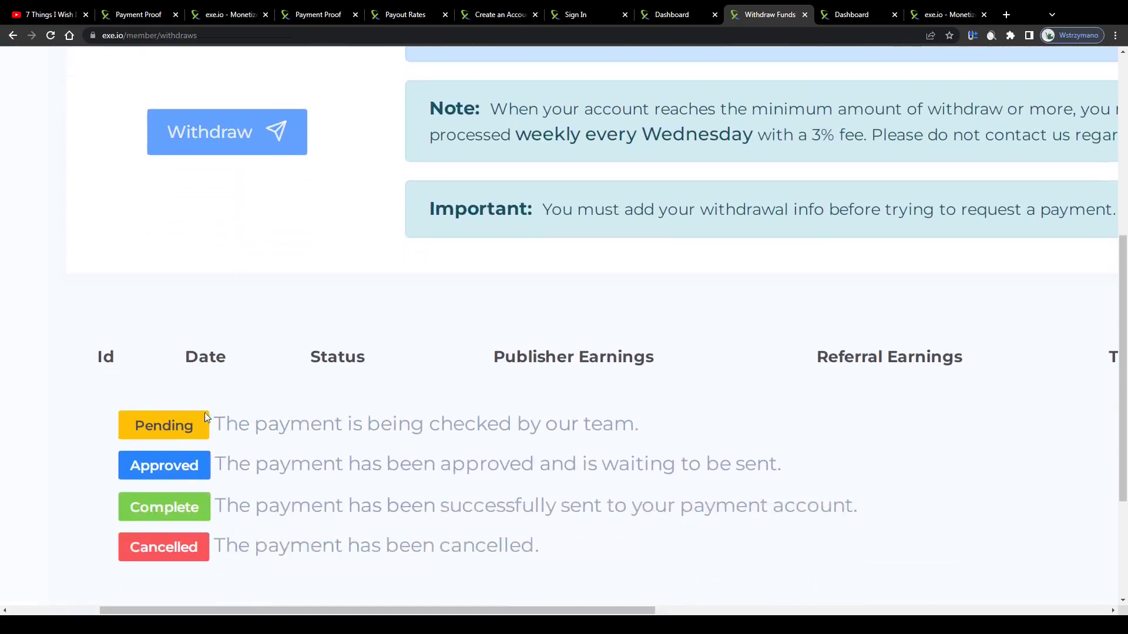
mouse_move(213, 424)
mouse_down()
mouse_move(537, 551)
mouse_move(219, 424)
mouse_up()
key(ctrl+Tab)
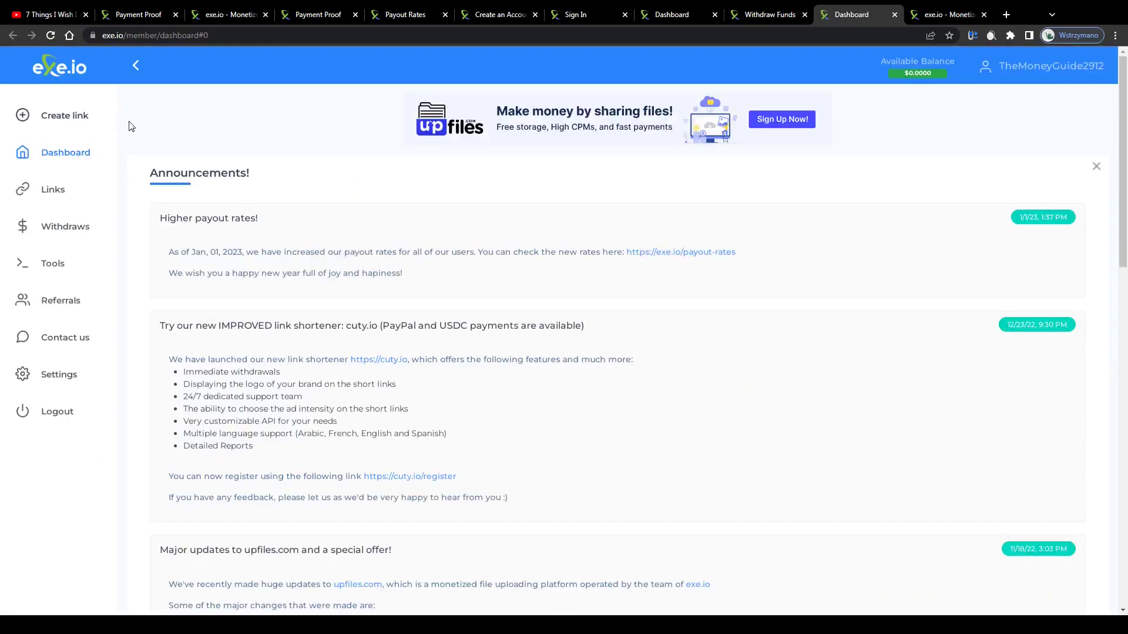
Create a short link from the pasted YouTube video URL
click(74, 118)
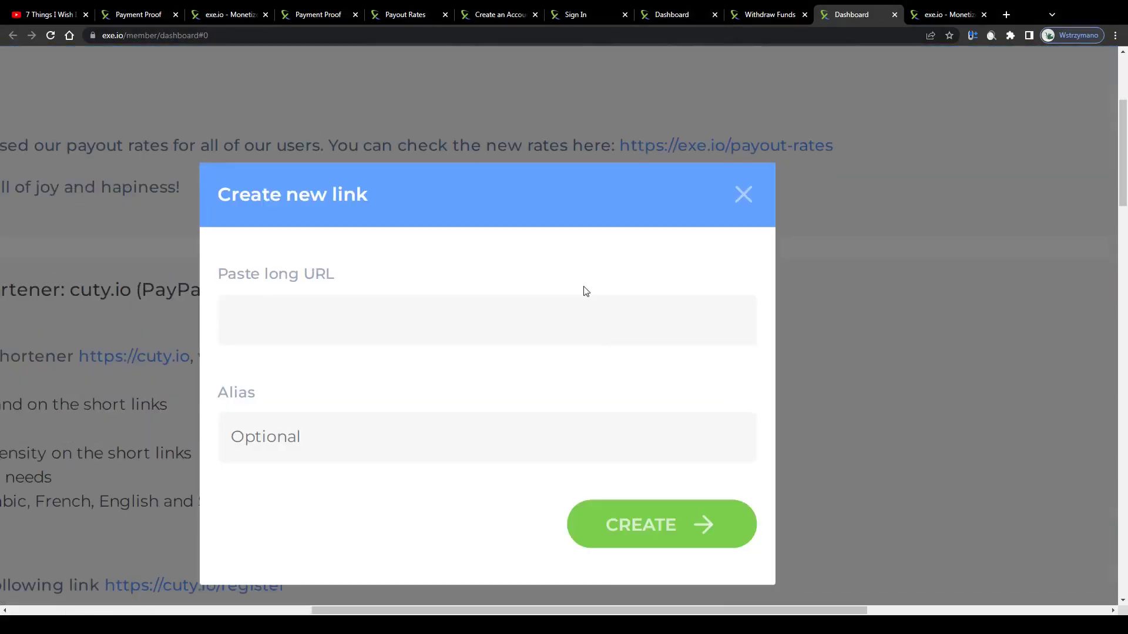
click(355, 317)
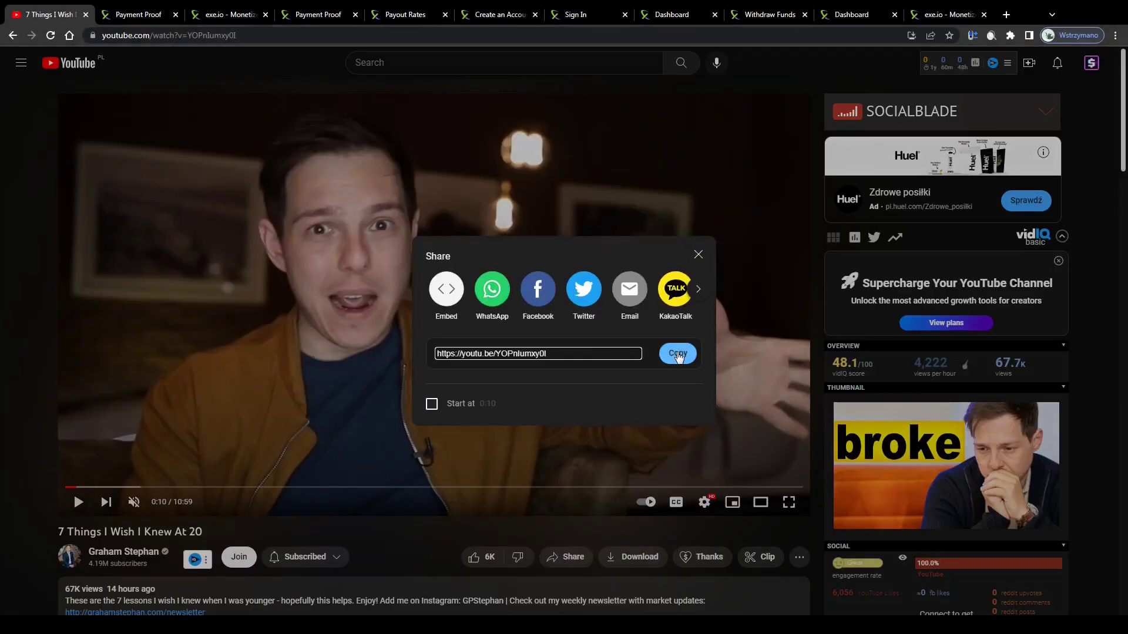
click(678, 354)
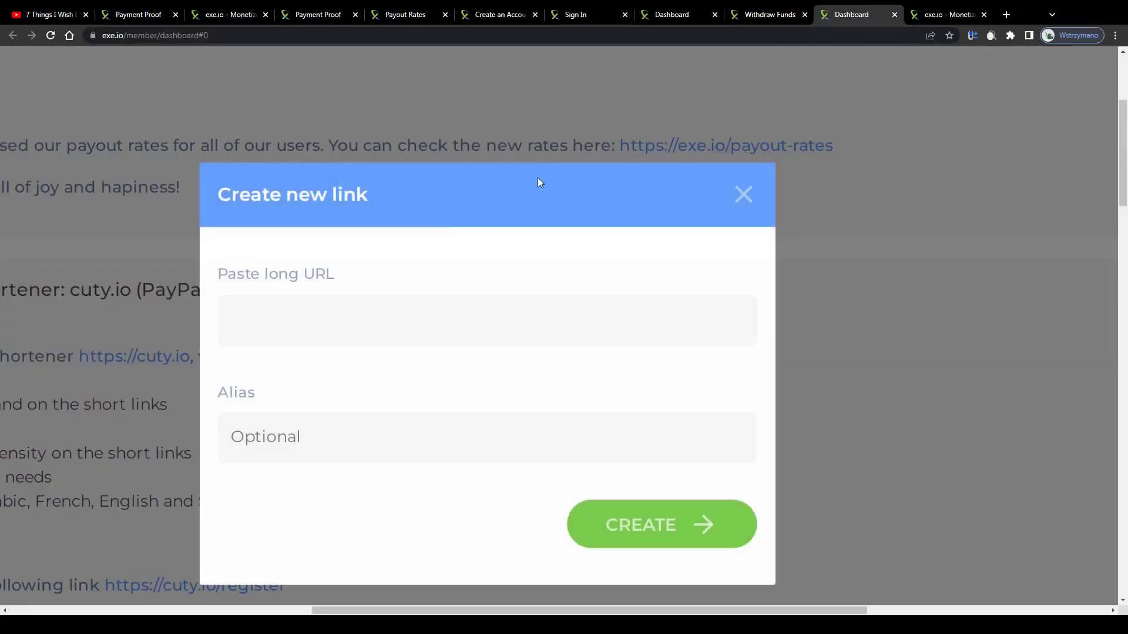
key(ctrl+v)
scroll(588, 453, left, 2)
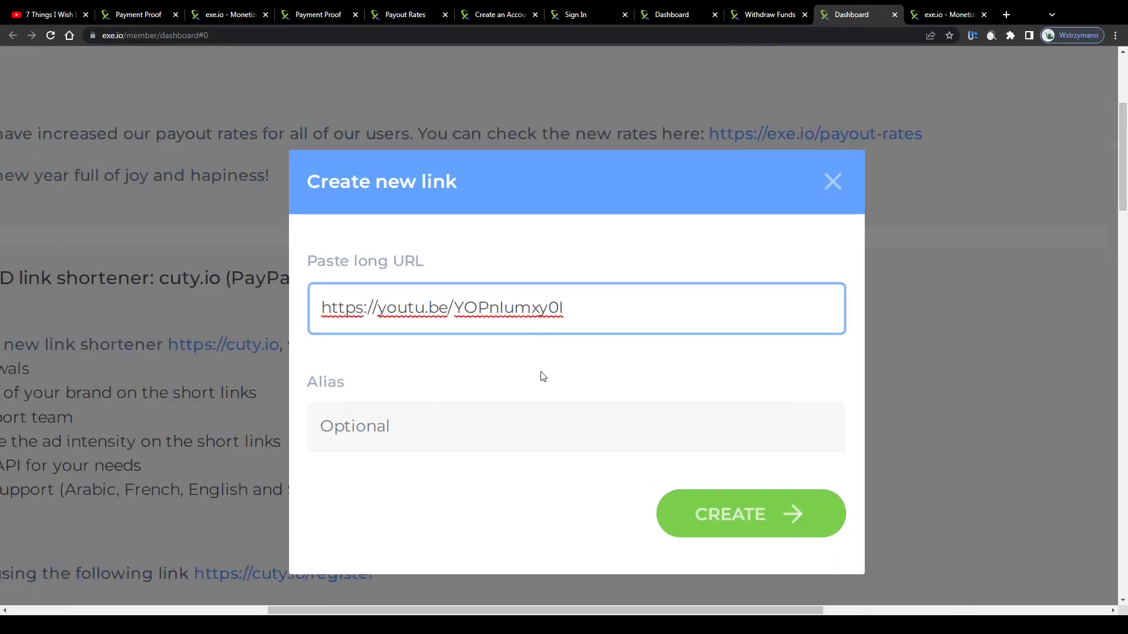
click(684, 499)
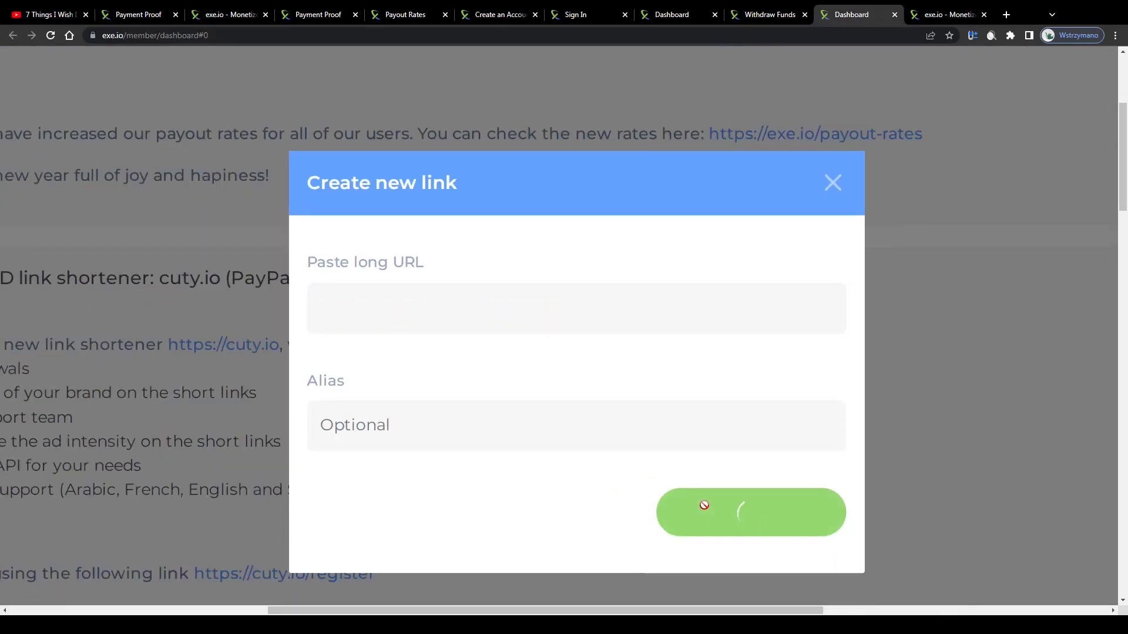
Select the whole generated short link for copying
scroll(591, 397, down, 1)
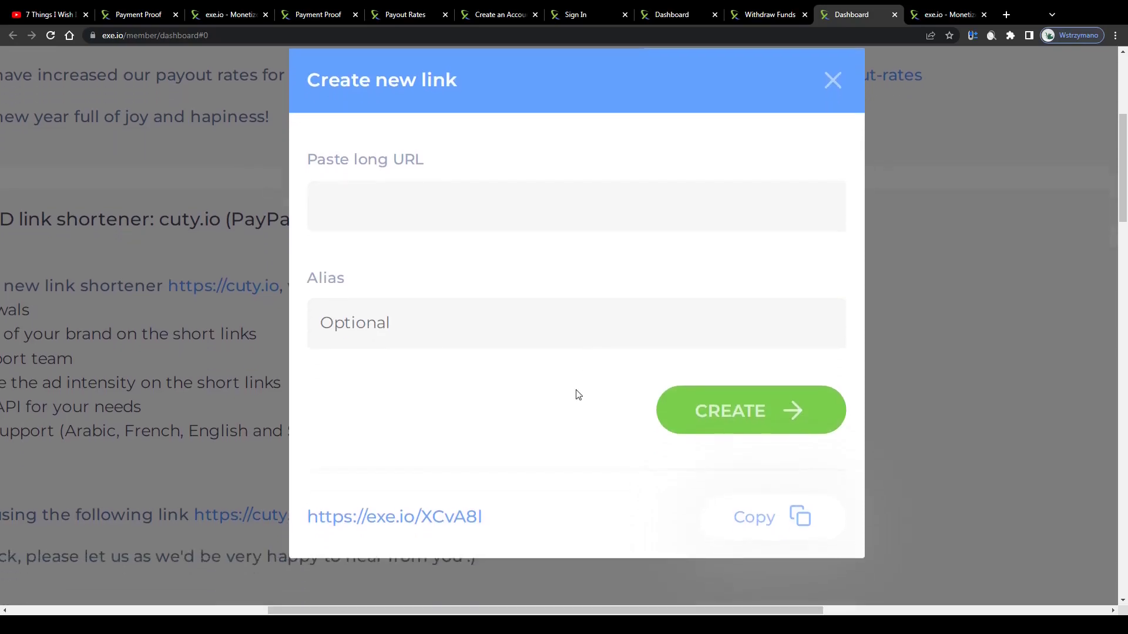
drag(307, 516, 414, 516)
click(493, 517)
drag(307, 516, 450, 513)
click(488, 517)
triple_click(484, 515)
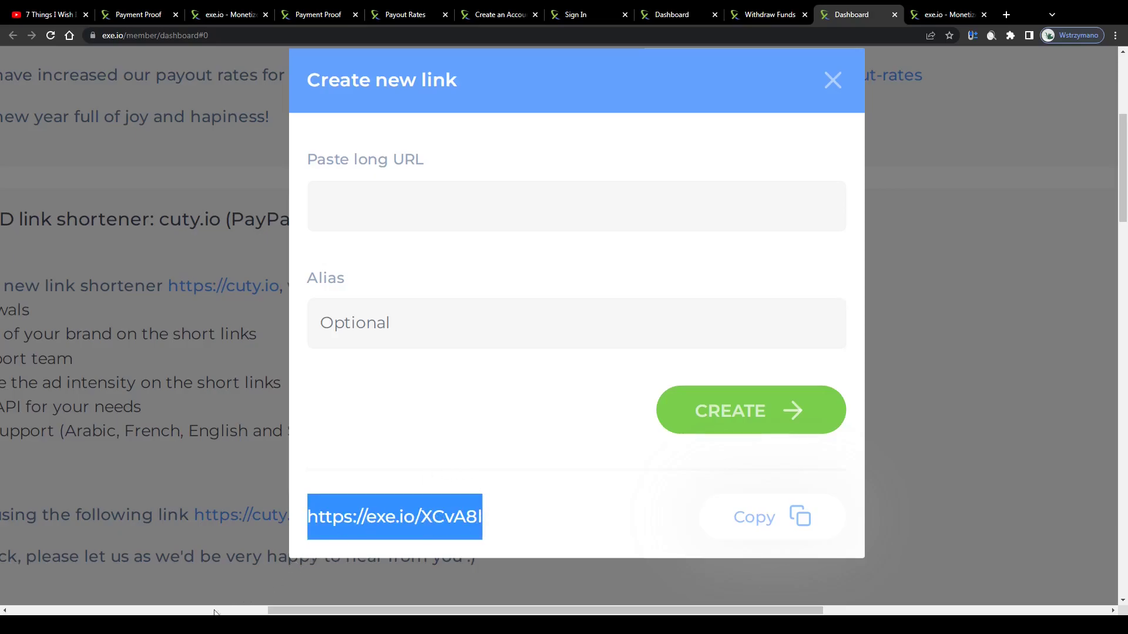
key(Escape)
Reselect the new short link's text to check it
drag(308, 516, 481, 517)
click(497, 520)
click(492, 517)
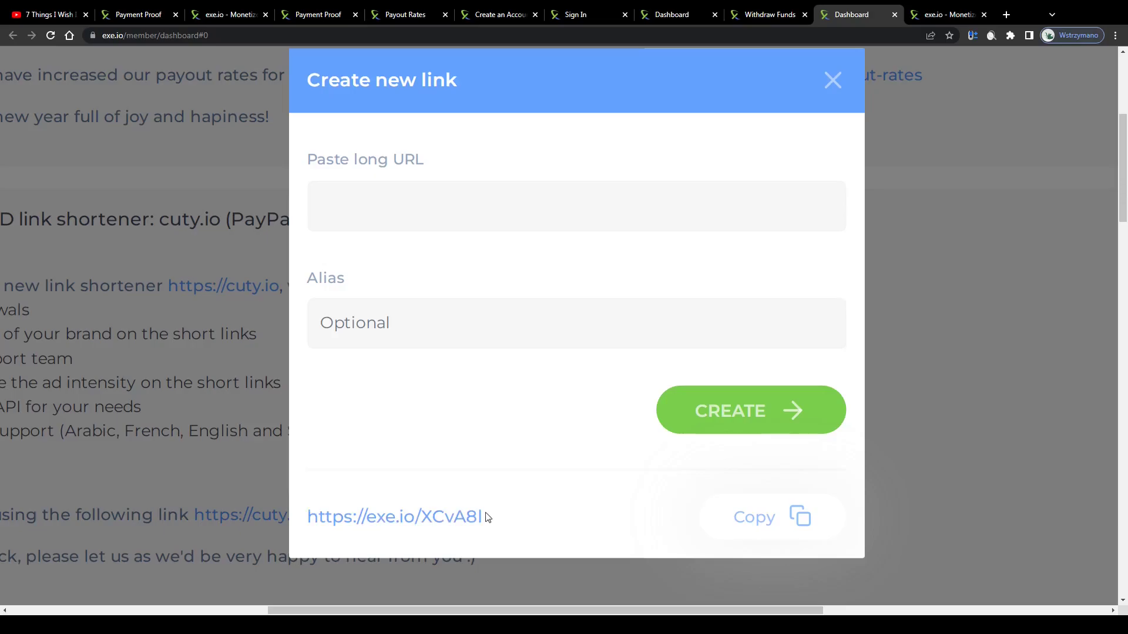
triple_click(483, 515)
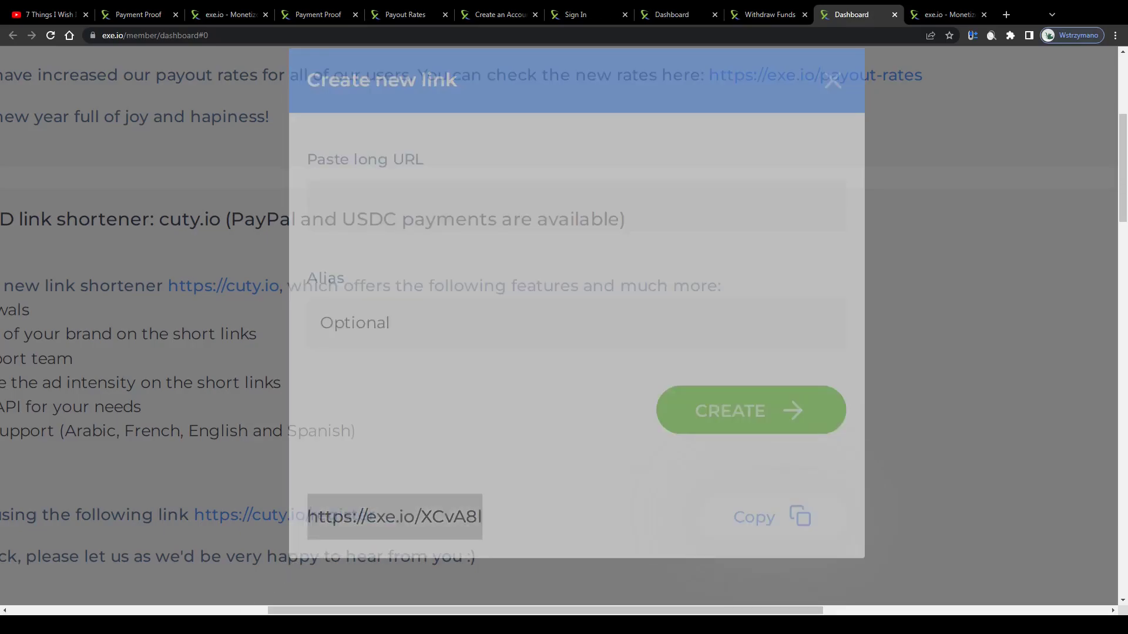
drag(309, 517, 416, 517)
click(498, 519)
drag(308, 517, 473, 516)
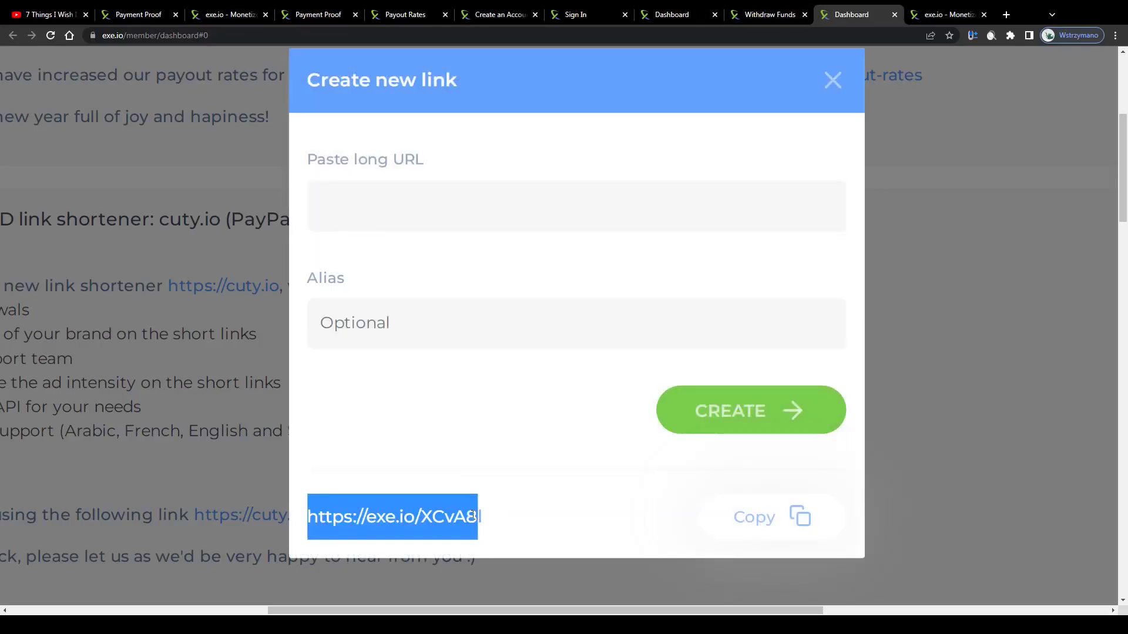
Create a short link for the YouTube URL with the custom alias 'GrhanPo'
click(416, 318)
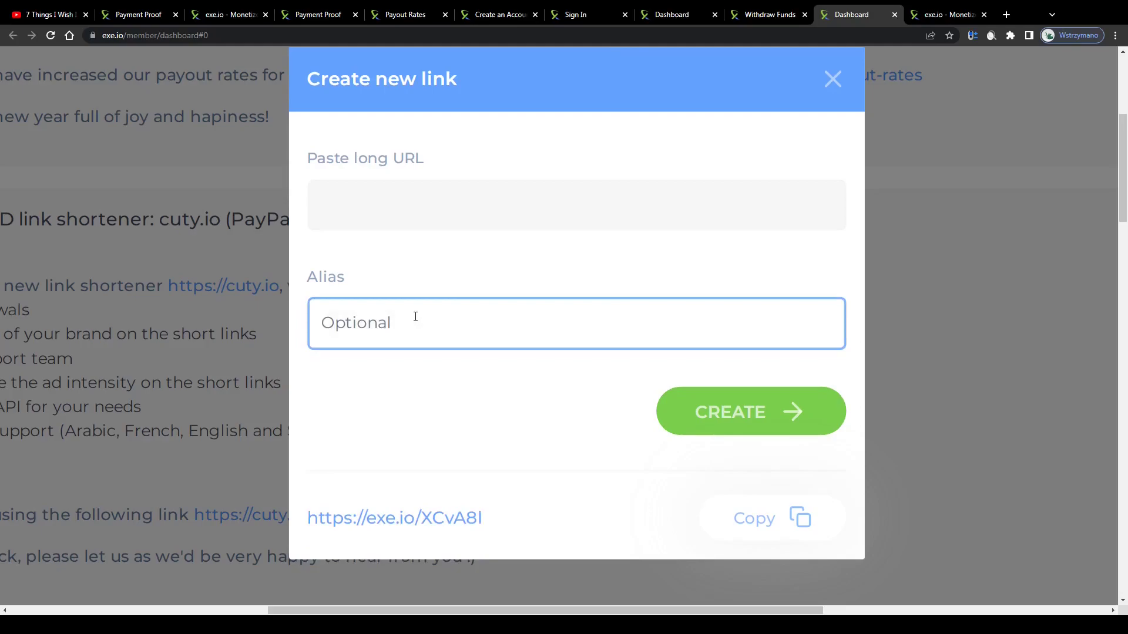
text(GrahamStep)
text(han)
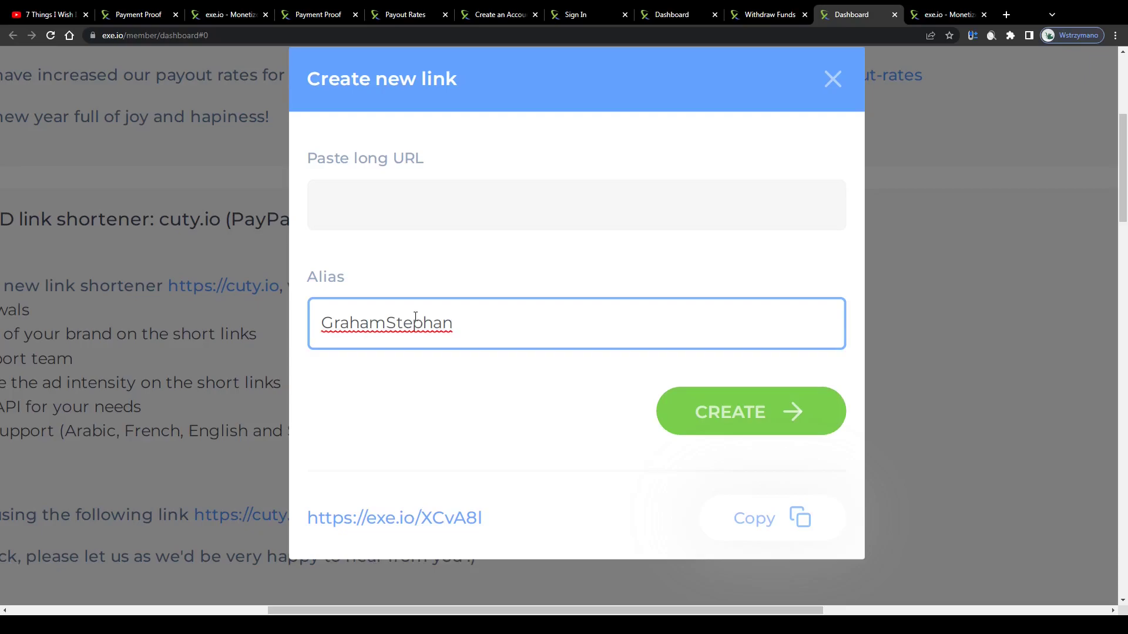
text(Podcast)
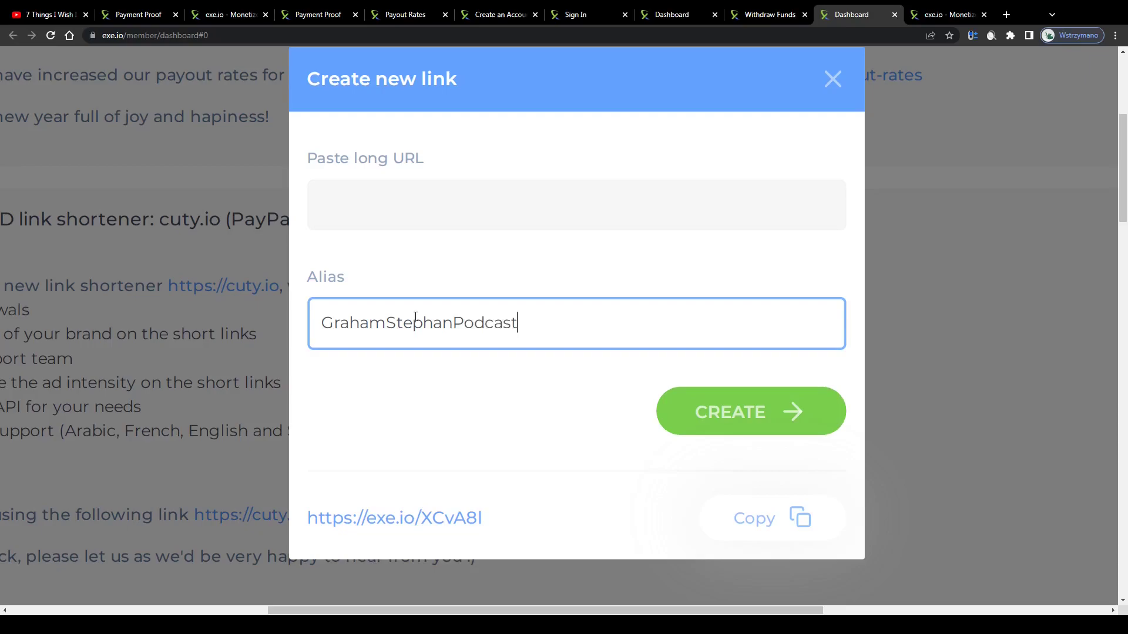
click(494, 206)
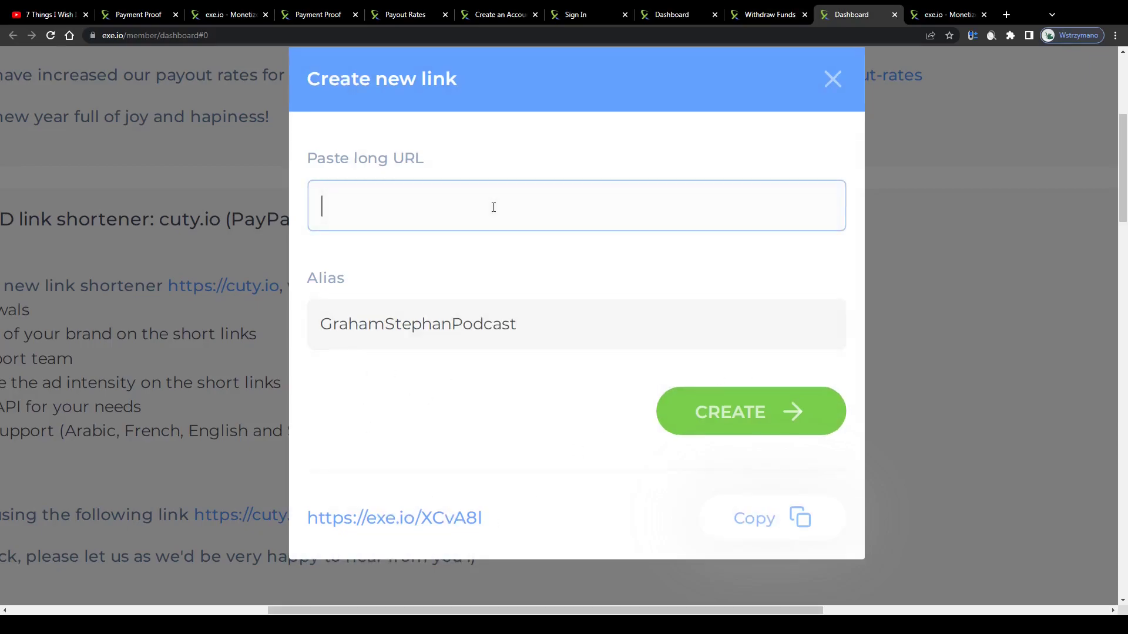
key(ctrl+v)
click(704, 406)
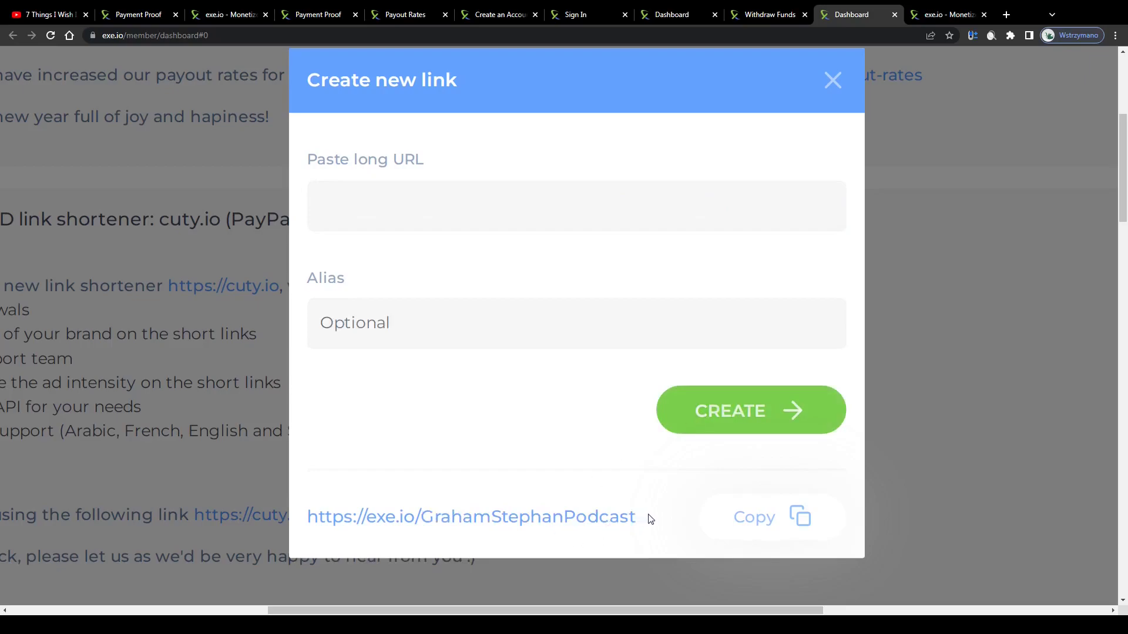
Select and copy the new alias short link
mouse_move(650, 518)
mouse_down()
mouse_move(588, 515)
mouse_move(625, 513)
mouse_up()
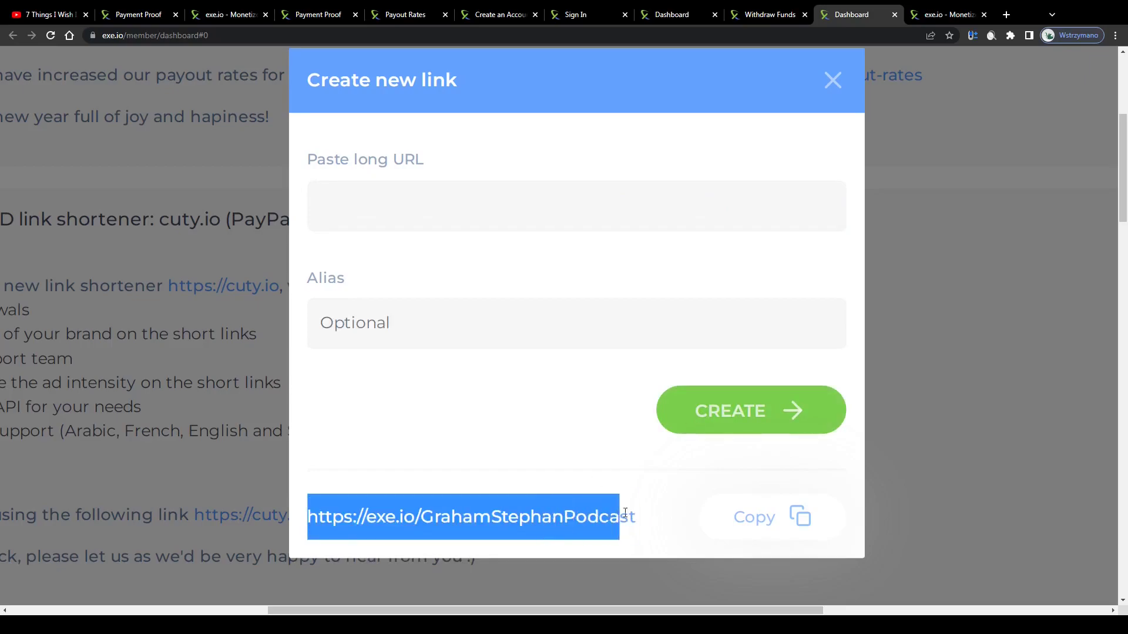
triple_click(641, 516)
click(764, 523)
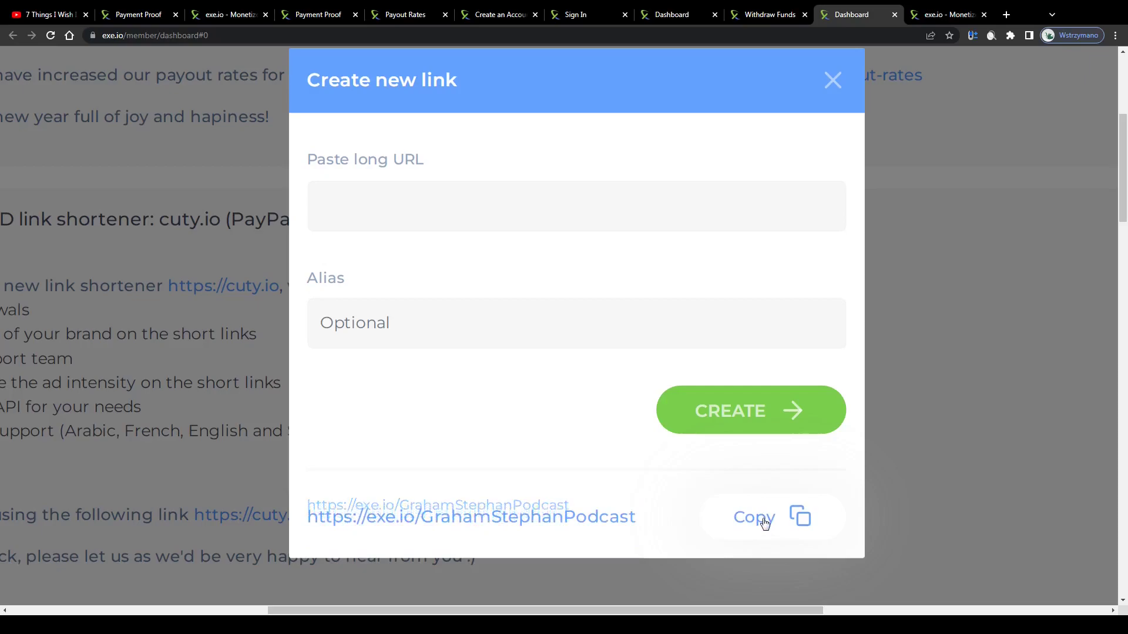
mouse_move(667, 523)
mouse_down()
mouse_move(597, 517)
mouse_move(636, 517)
mouse_up()
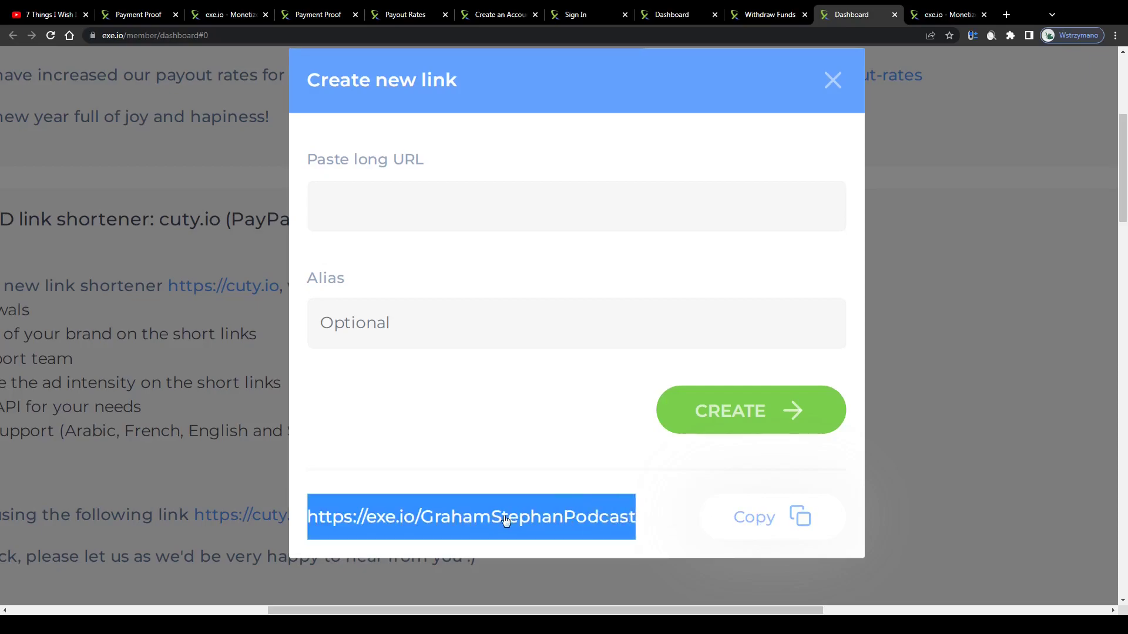
click(657, 519)
triple_click(636, 515)
Close YouTube's share dialog, play the video with captions on, then return to exe.io
key(ctrl+1)
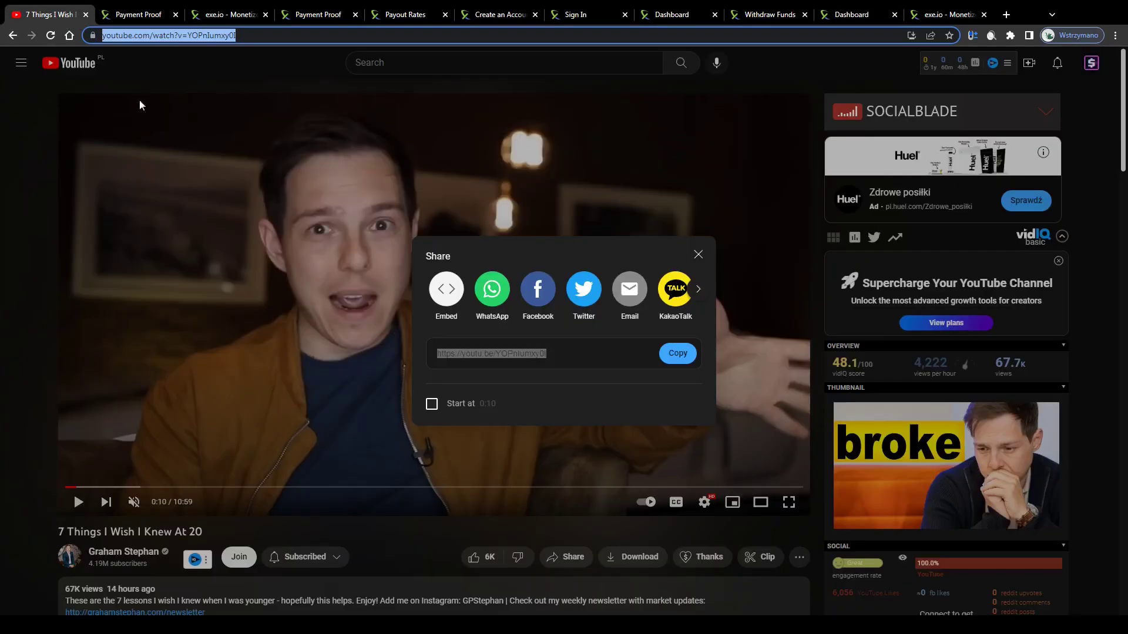
click(330, 275)
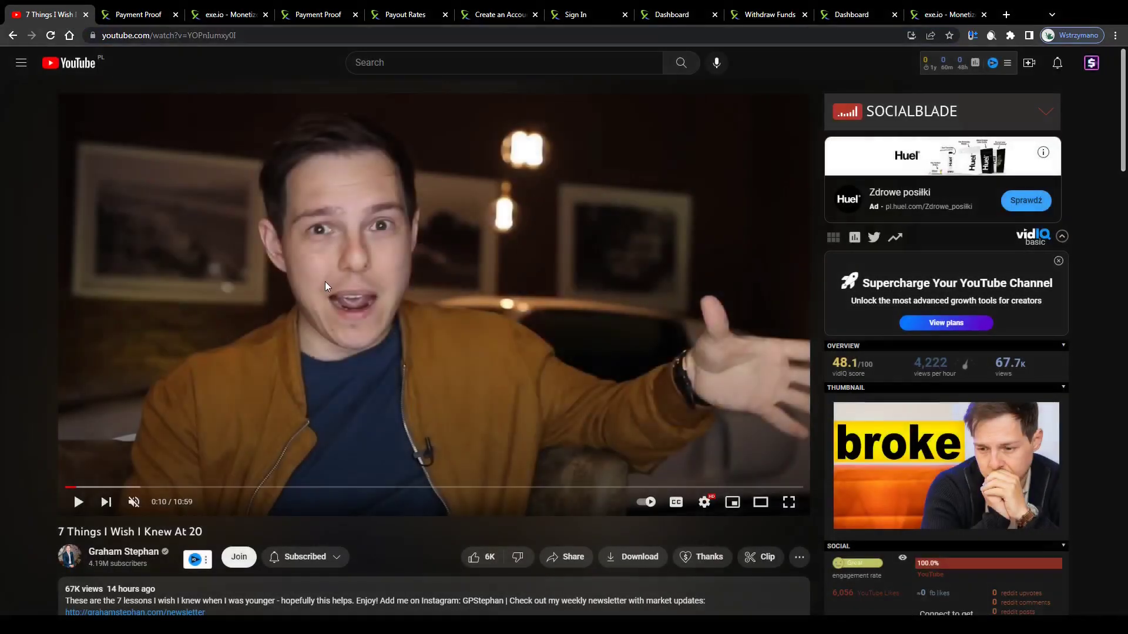
click(211, 356)
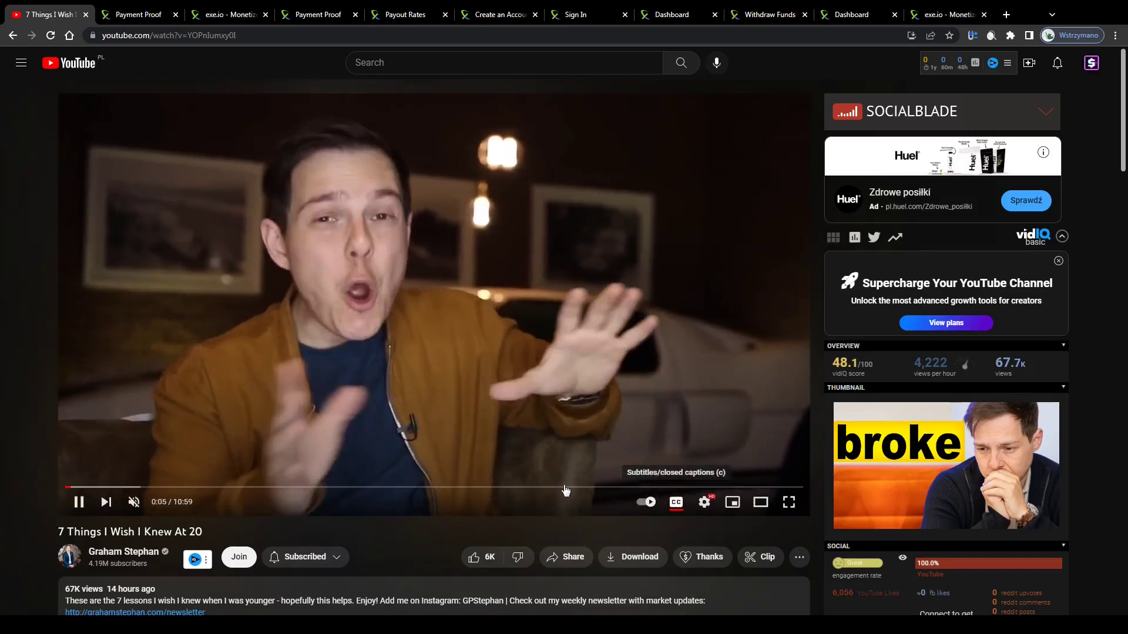
click(677, 503)
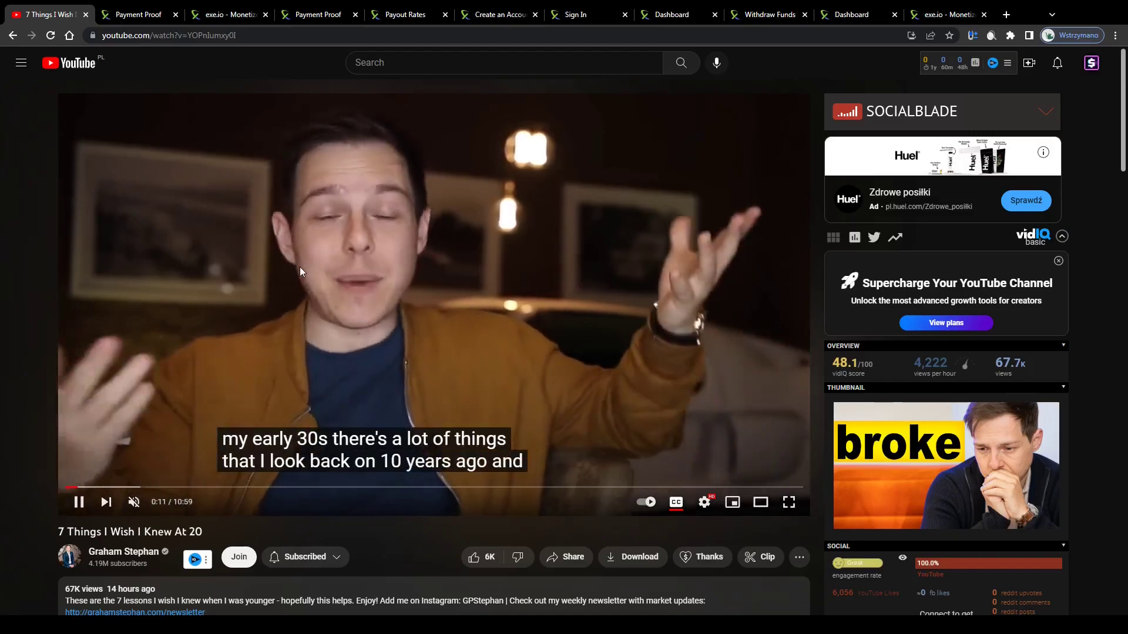
key(ctrl+9)
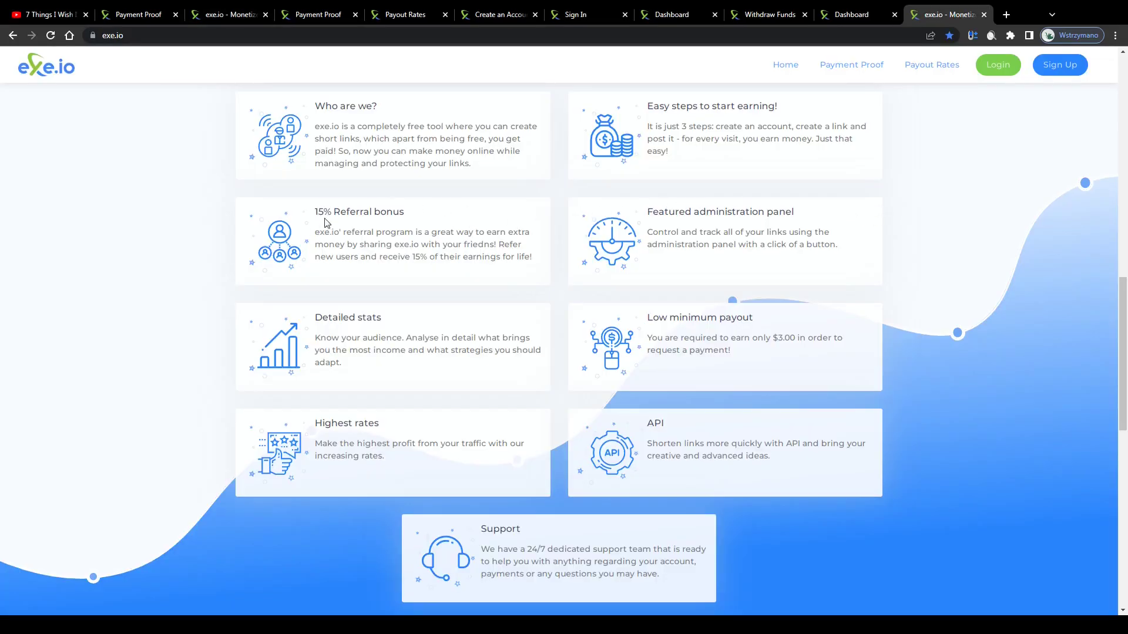
Highlight the 15% Referral bonus heading and description, then zoom back to normal
scroll(322, 219, up, 5)
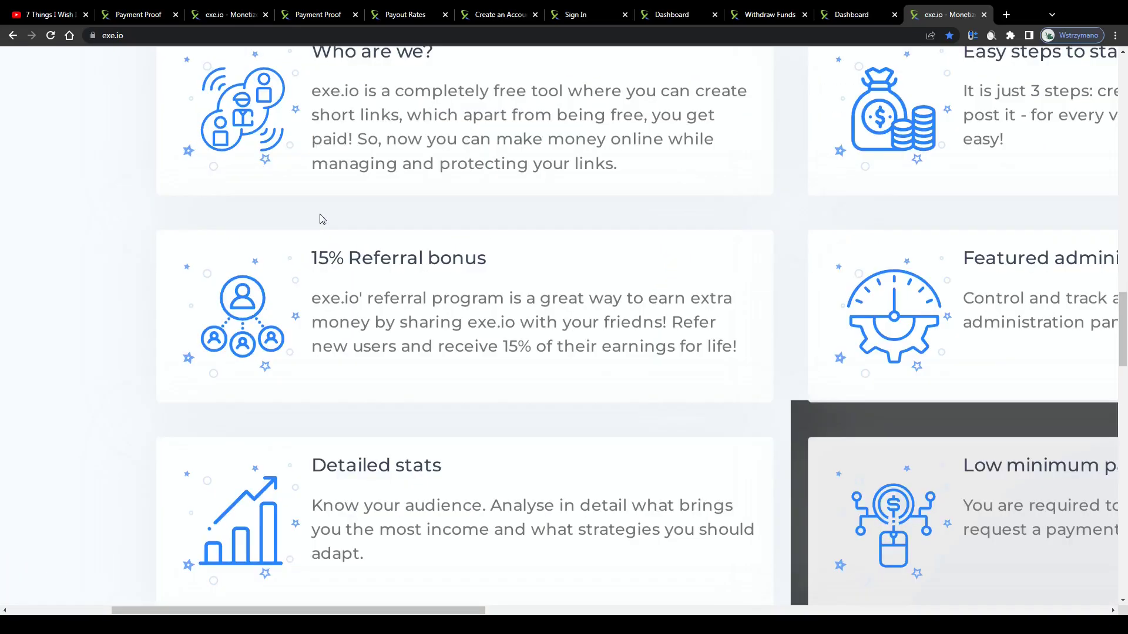
mouse_move(322, 219)
mouse_down()
mouse_move(379, 247)
mouse_move(441, 255)
mouse_move(314, 257)
mouse_up()
mouse_move(353, 299)
mouse_down()
mouse_move(500, 323)
mouse_move(717, 323)
mouse_move(459, 322)
mouse_move(600, 346)
mouse_move(740, 350)
mouse_up()
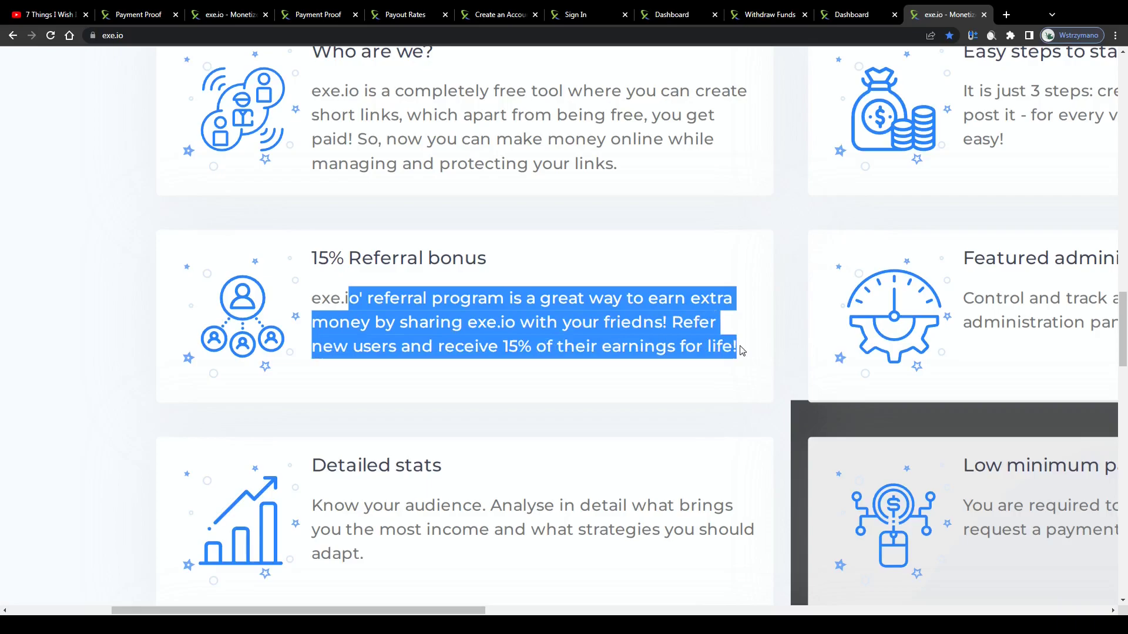
click(734, 346)
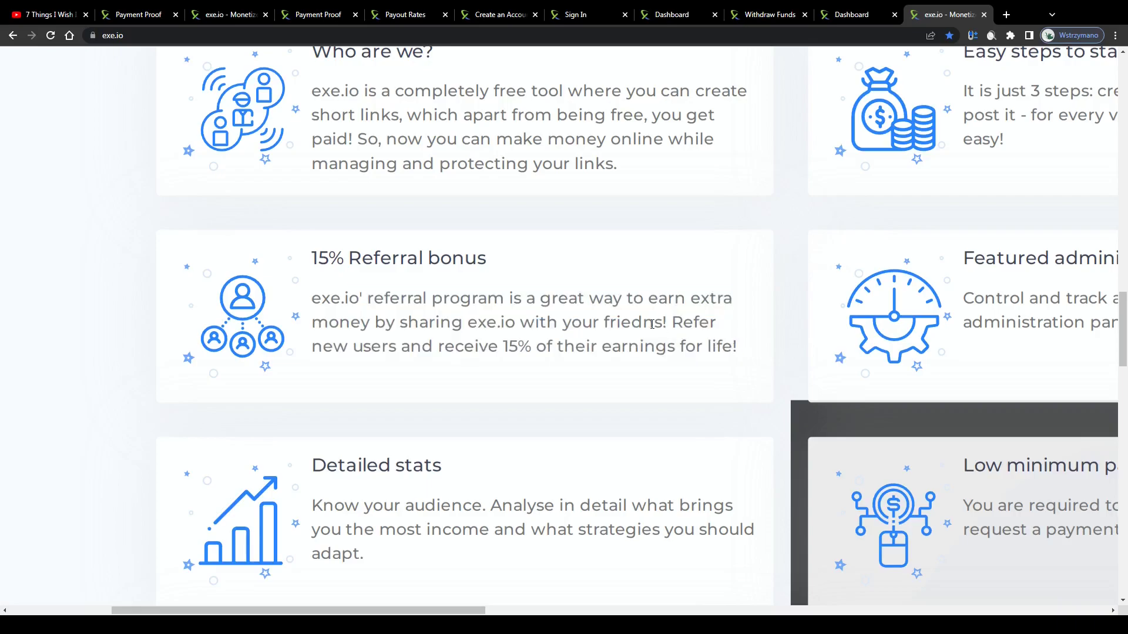
mouse_move(317, 259)
mouse_down()
mouse_move(391, 259)
mouse_move(317, 258)
mouse_up()
key(ctrl+minus)
key(ctrl+minus)
key(ctrl+minus)
key(ctrl+minus)
key(ctrl+minus)
Highlight the Why exe.io? and start earning! headings, then go to Payment Proof
scroll(536, 285, up, 1)
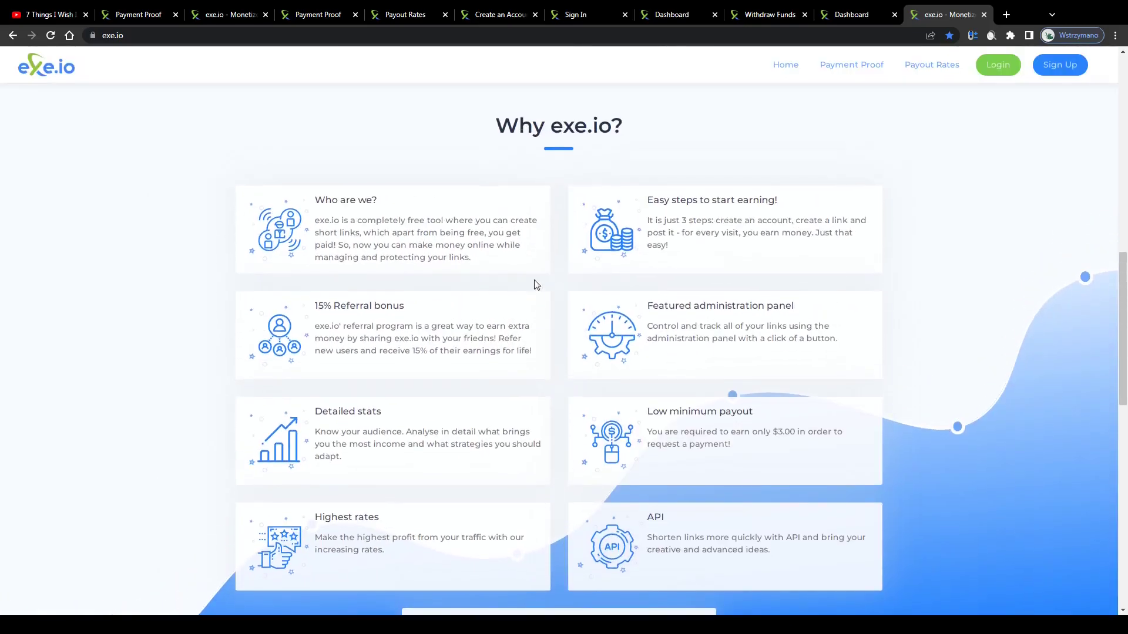
drag(492, 138, 652, 138)
click(493, 123)
scroll(517, 216, up, 1)
scroll(517, 216, up, 2)
drag(495, 246, 651, 245)
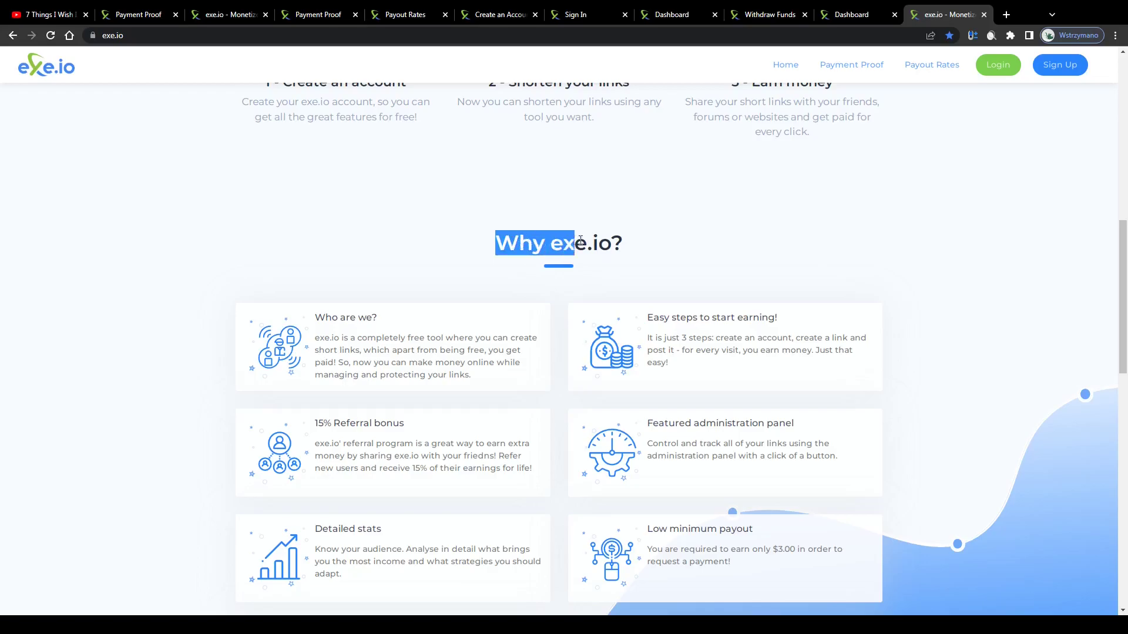
click(675, 254)
mouse_move(794, 320)
mouse_down()
mouse_move(640, 322)
mouse_move(762, 320)
mouse_move(712, 317)
mouse_move(721, 313)
mouse_up()
click(721, 314)
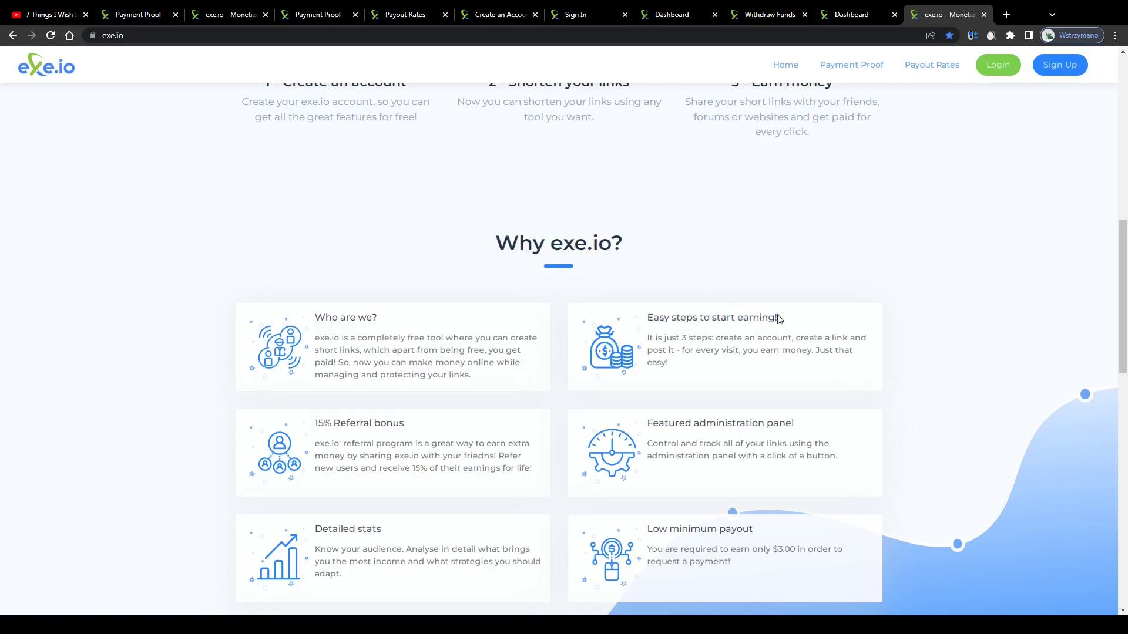
key(ctrl+4)
scroll(647, 254, up, 2)
Highlight payout amounts $75.4772, $5.2768, $29.8328 and $37.1784 on the first page
scroll(618, 261, up, 2)
scroll(617, 260, up, 1)
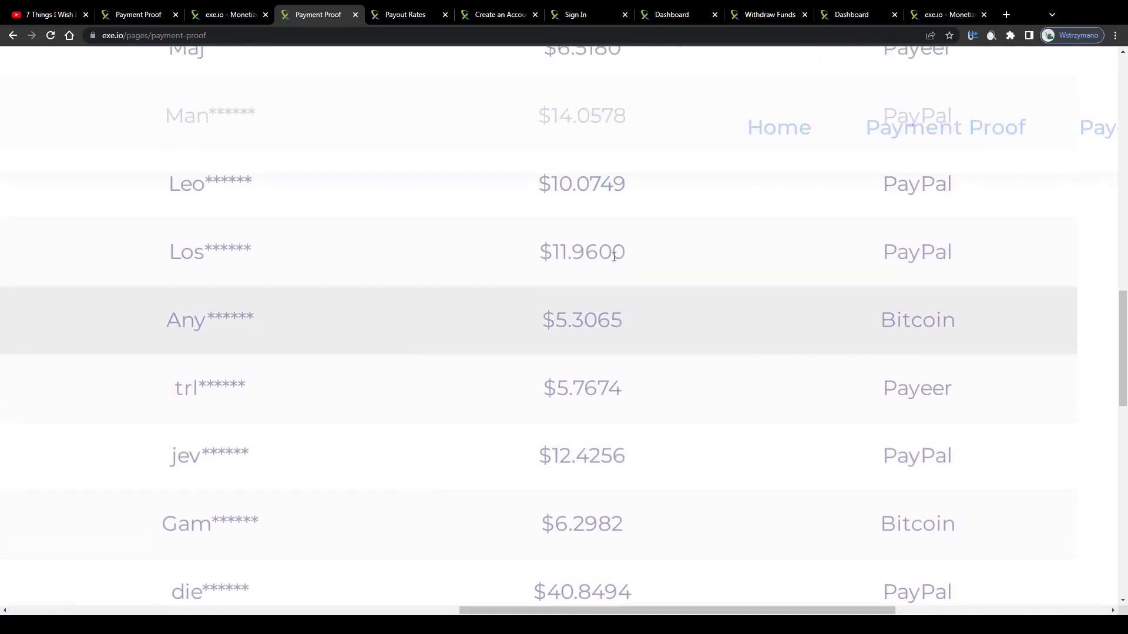
scroll(613, 262, down, 2)
scroll(613, 262, down, 3)
scroll(613, 262, down, 2)
scroll(613, 262, down, 2)
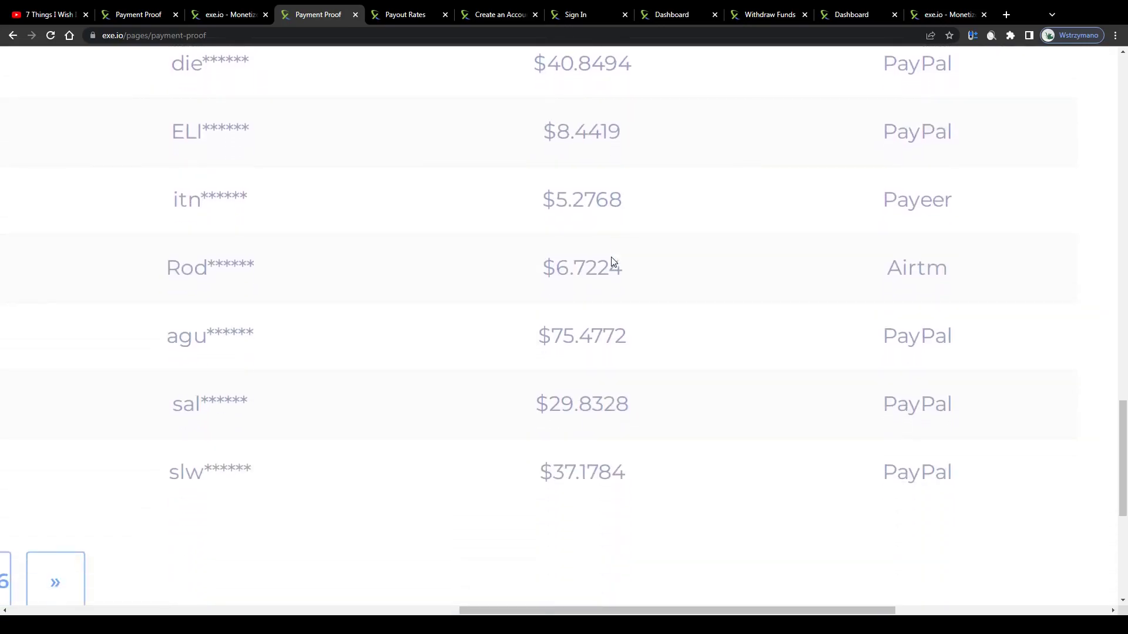
scroll(612, 262, down, 1)
drag(538, 277, 632, 282)
click(527, 277)
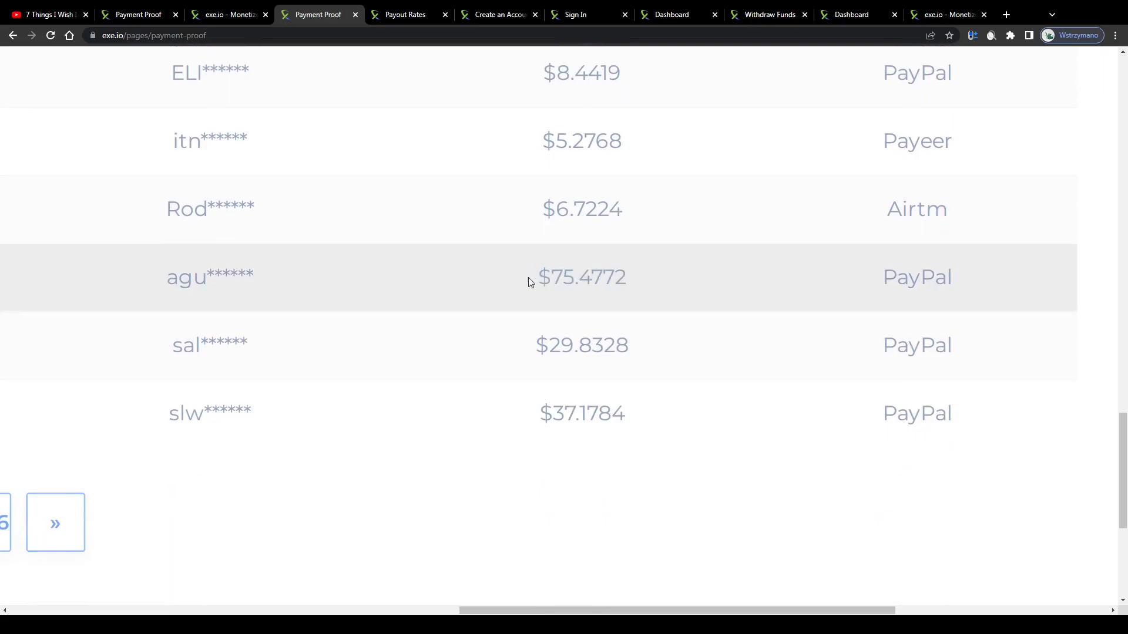
drag(541, 141, 634, 155)
click(532, 149)
drag(529, 339, 652, 347)
click(525, 336)
mouse_move(535, 412)
mouse_down()
mouse_move(634, 417)
mouse_move(554, 410)
mouse_up()
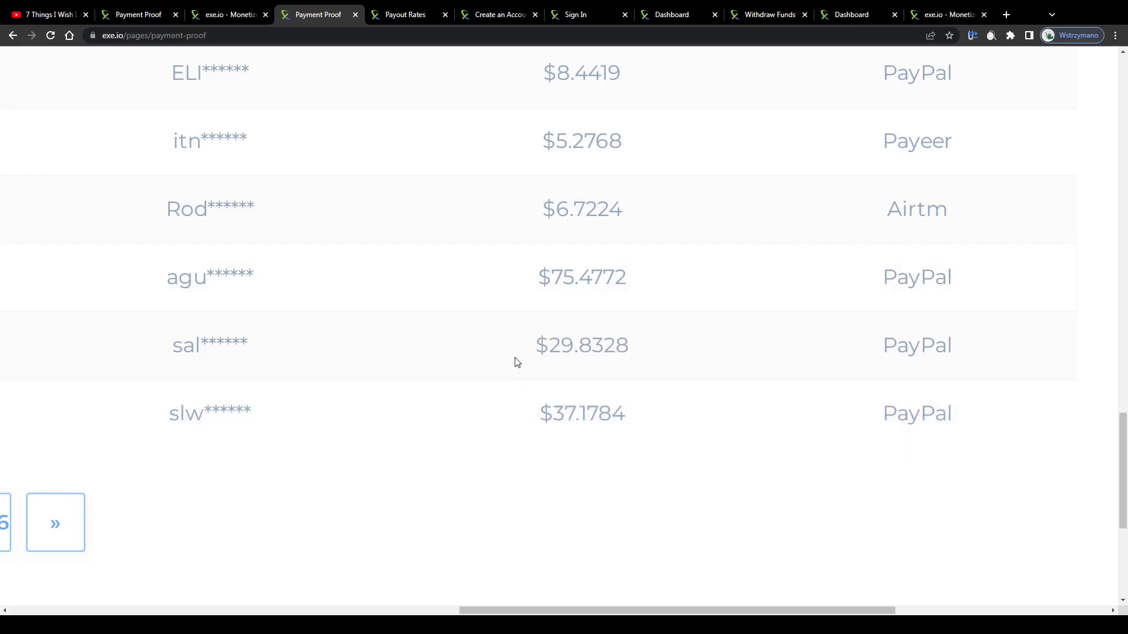
Reset zoom, go to payment proof page 2, and highlight the Total Paid amount
key(ctrl+0)
click(277, 457)
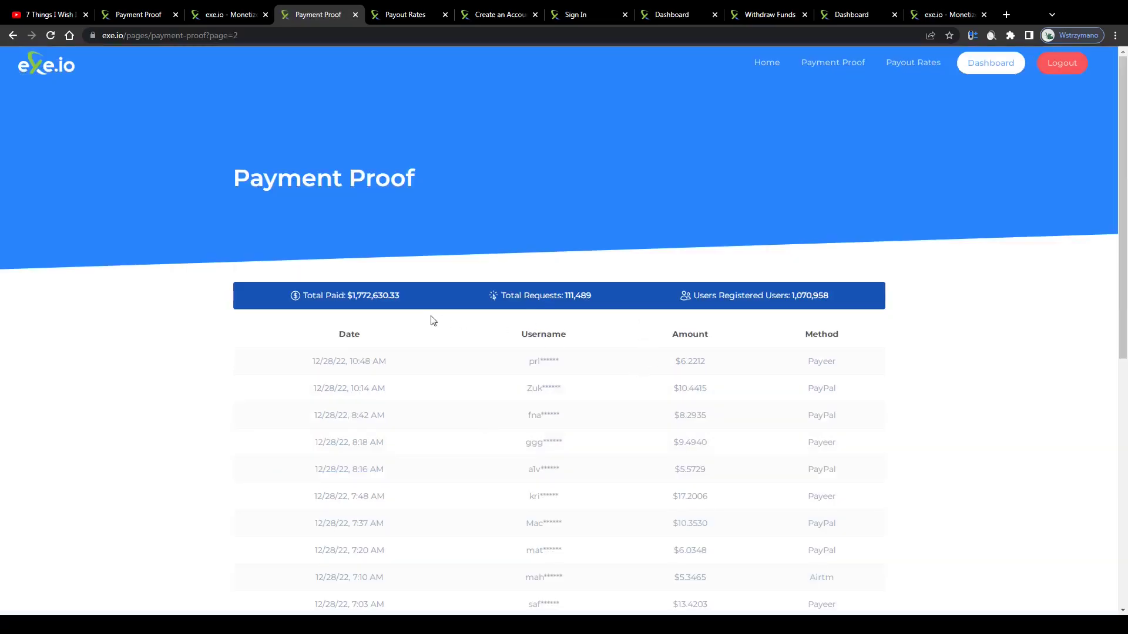
ctrl+scroll(319, 286, up, 3)
ctrl+scroll(427, 348, up, 4)
drag(277, 340, 298, 334)
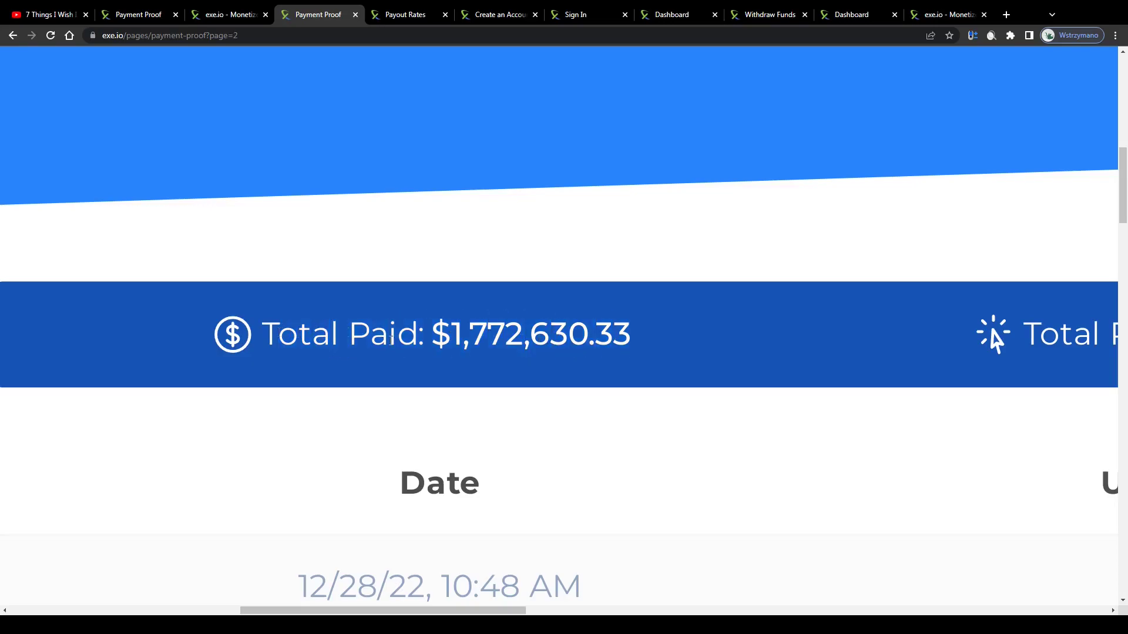
ctrl+scroll(594, 353, down, 5)
ctrl+scroll(727, 399, up, 3)
ctrl+scroll(728, 399, up, 2)
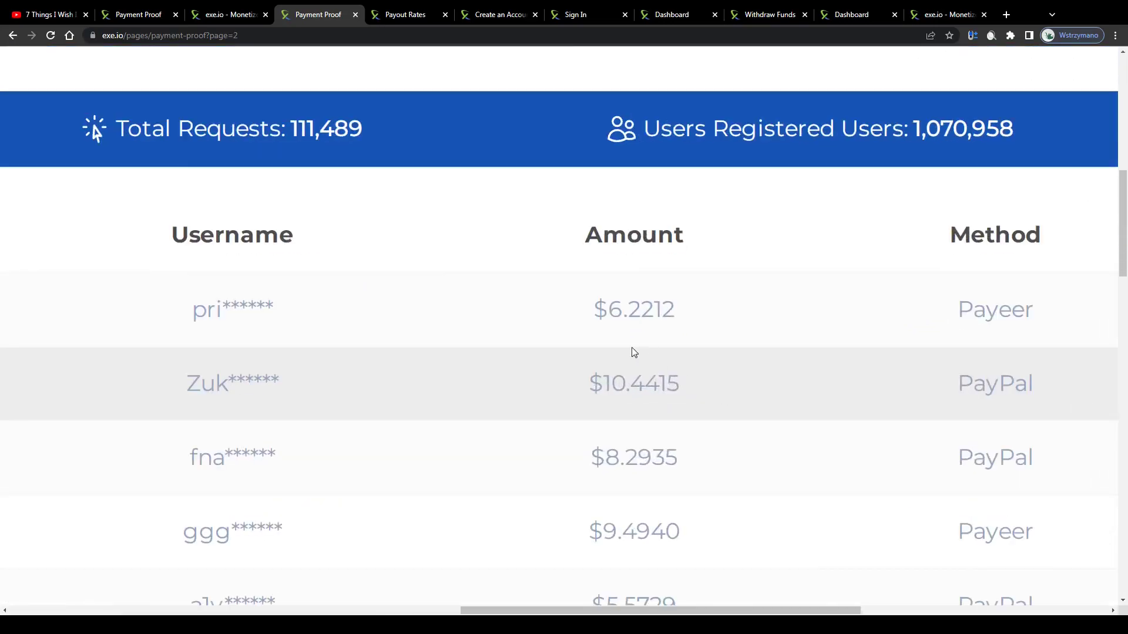
Highlight the first payout row and scroll down through page 2's payouts
mouse_move(567, 245)
mouse_down()
mouse_move(680, 339)
mouse_move(641, 327)
mouse_up()
click(623, 326)
scroll(604, 340, down, 1)
scroll(603, 340, down, 4)
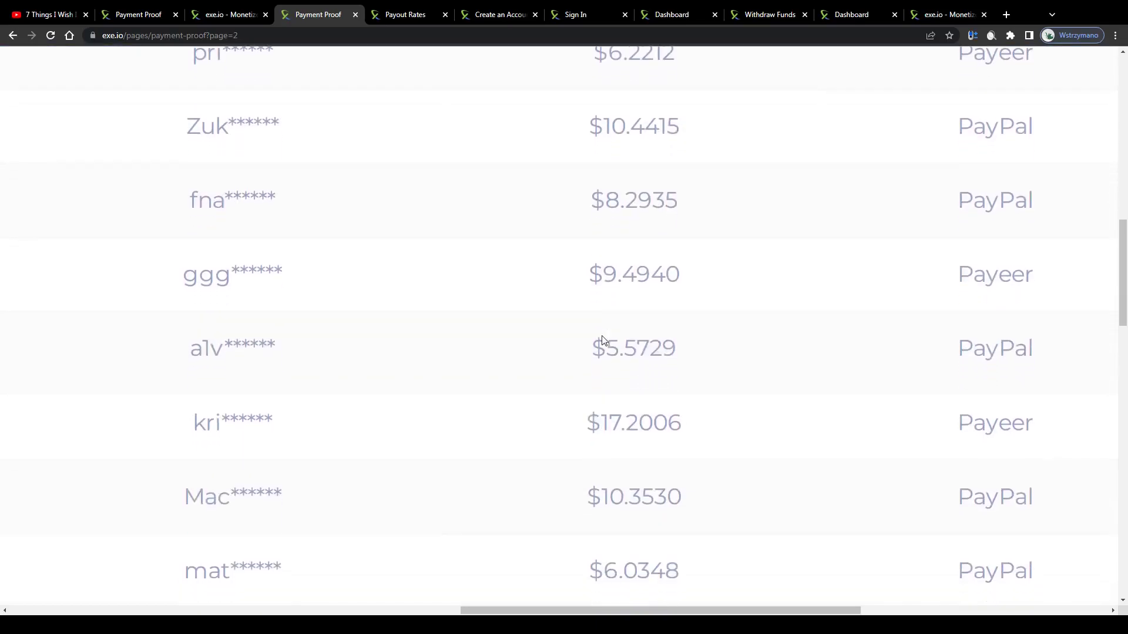
scroll(604, 339, down, 1)
scroll(603, 341, down, 2)
scroll(604, 340, down, 2)
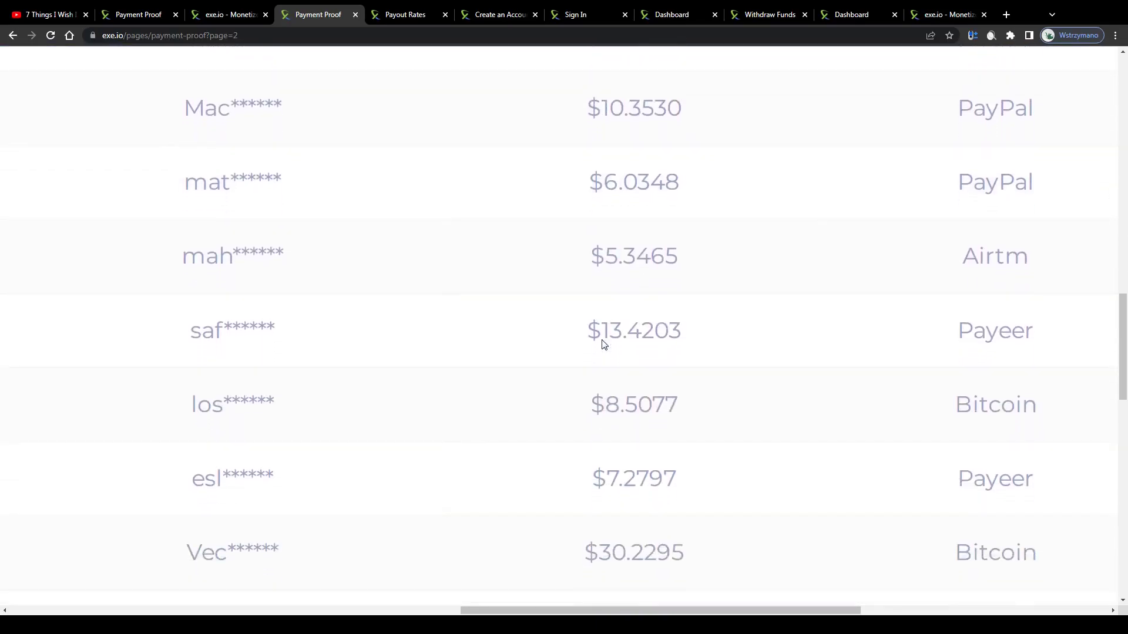
scroll(604, 339, down, 1)
scroll(596, 352, down, 1)
drag(578, 372, 695, 384)
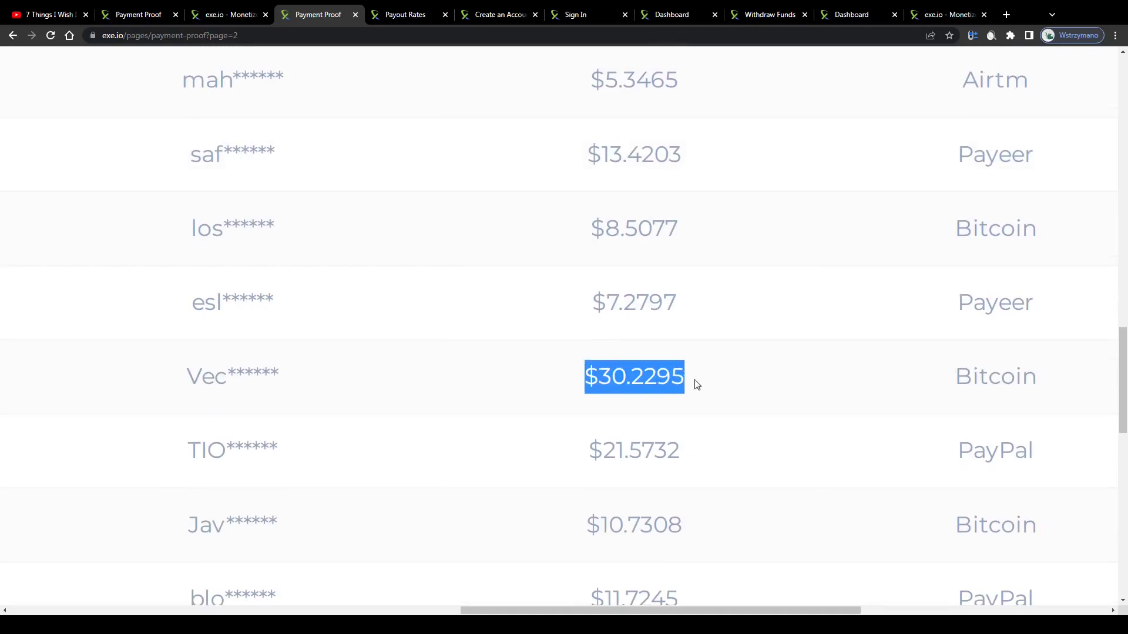